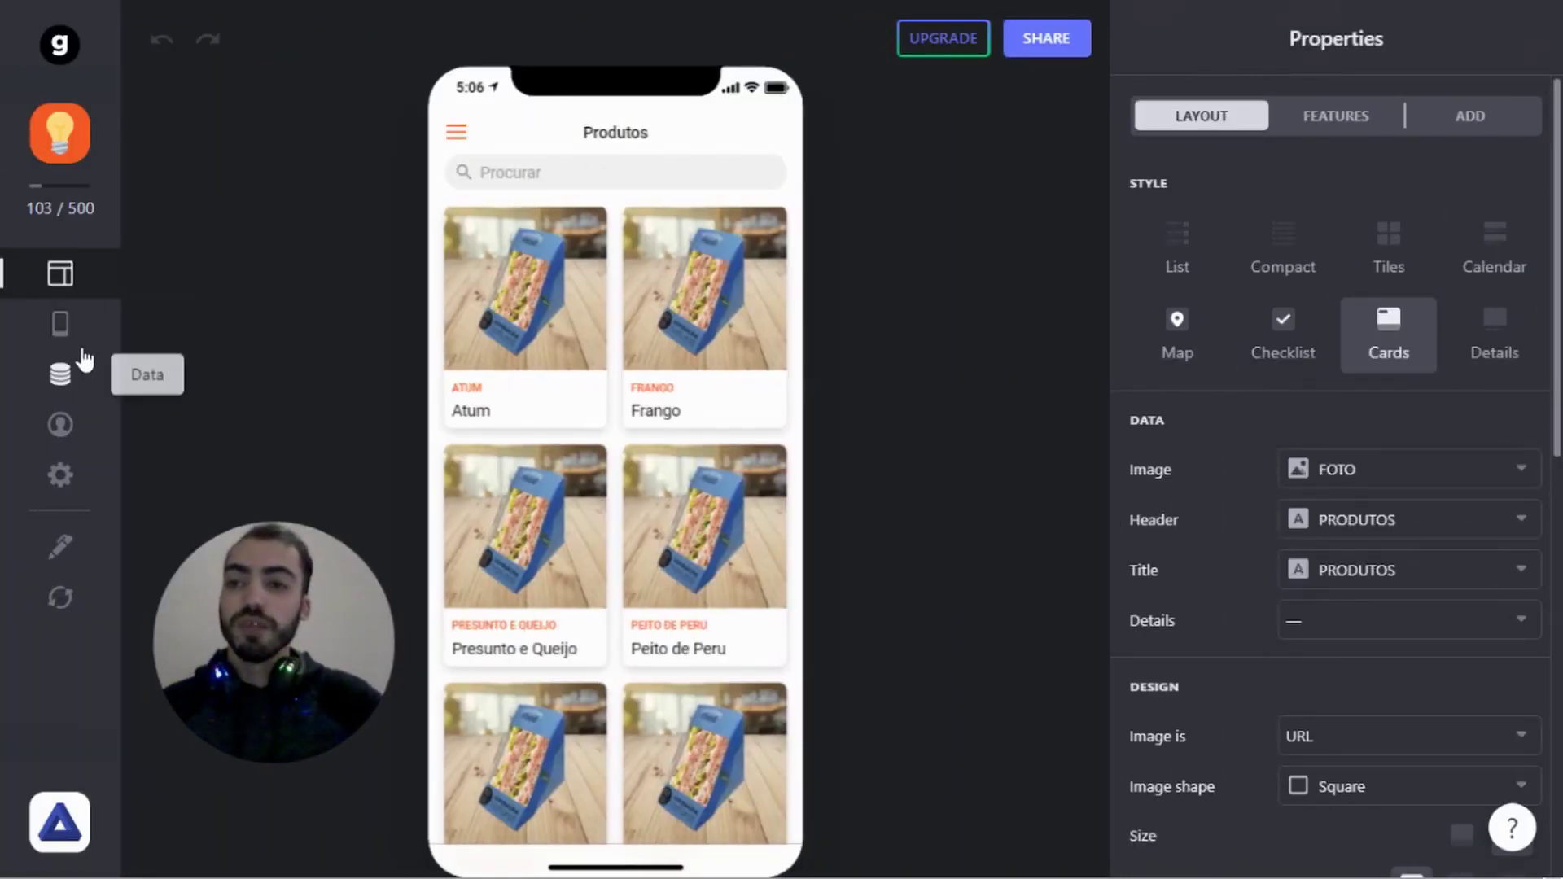
In the Produtos data table, give the VALOR column the unit R$, displayed before the number, with 1.00 precision
left_click(60, 374)
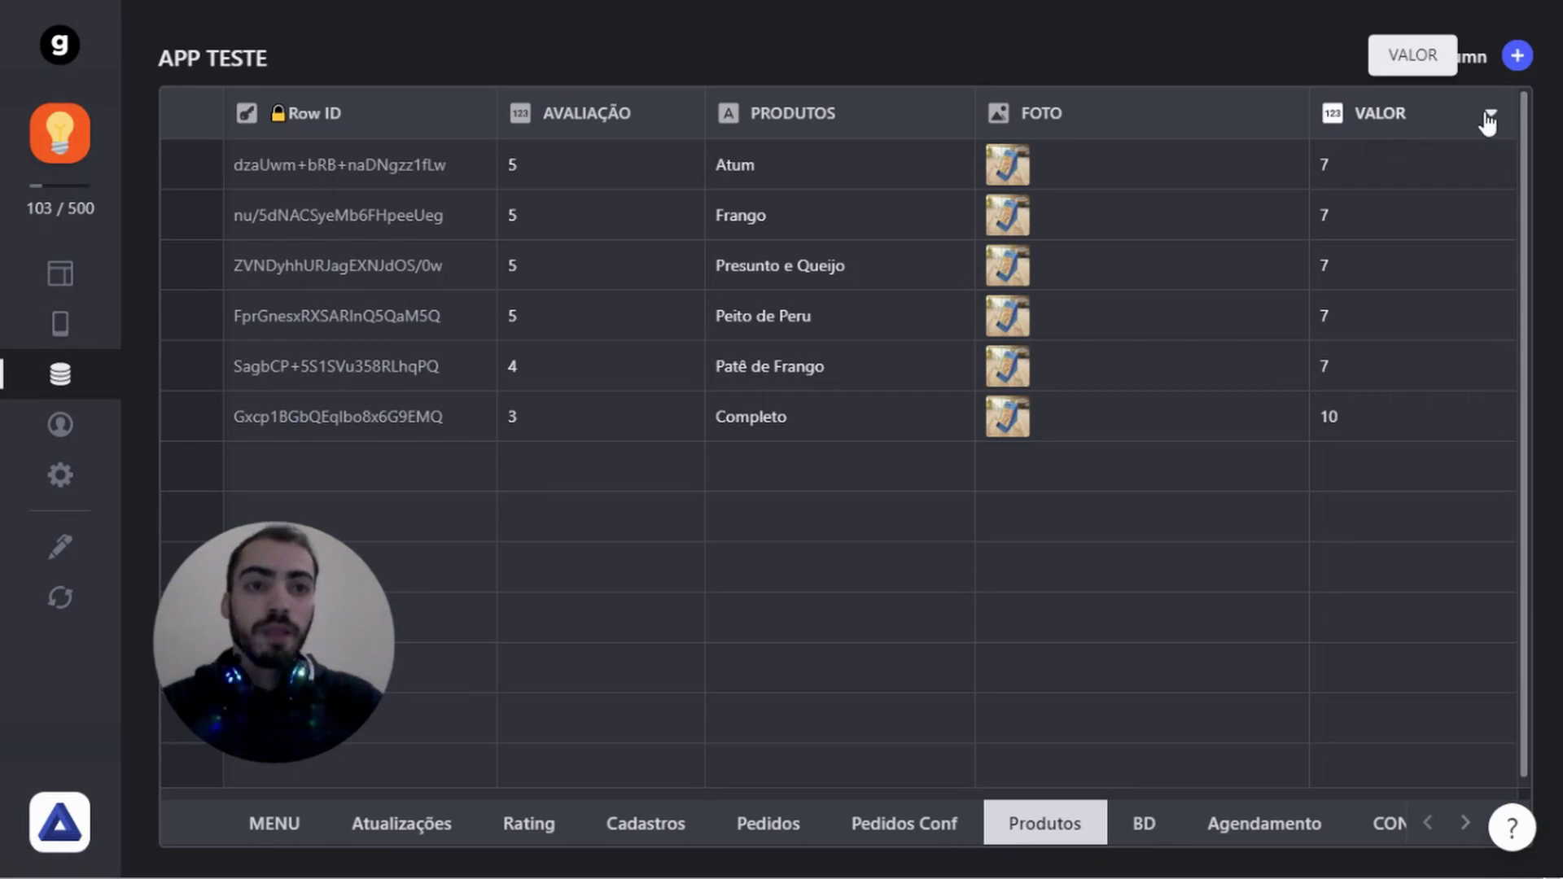
left_click(1492, 118)
left_click(1435, 191)
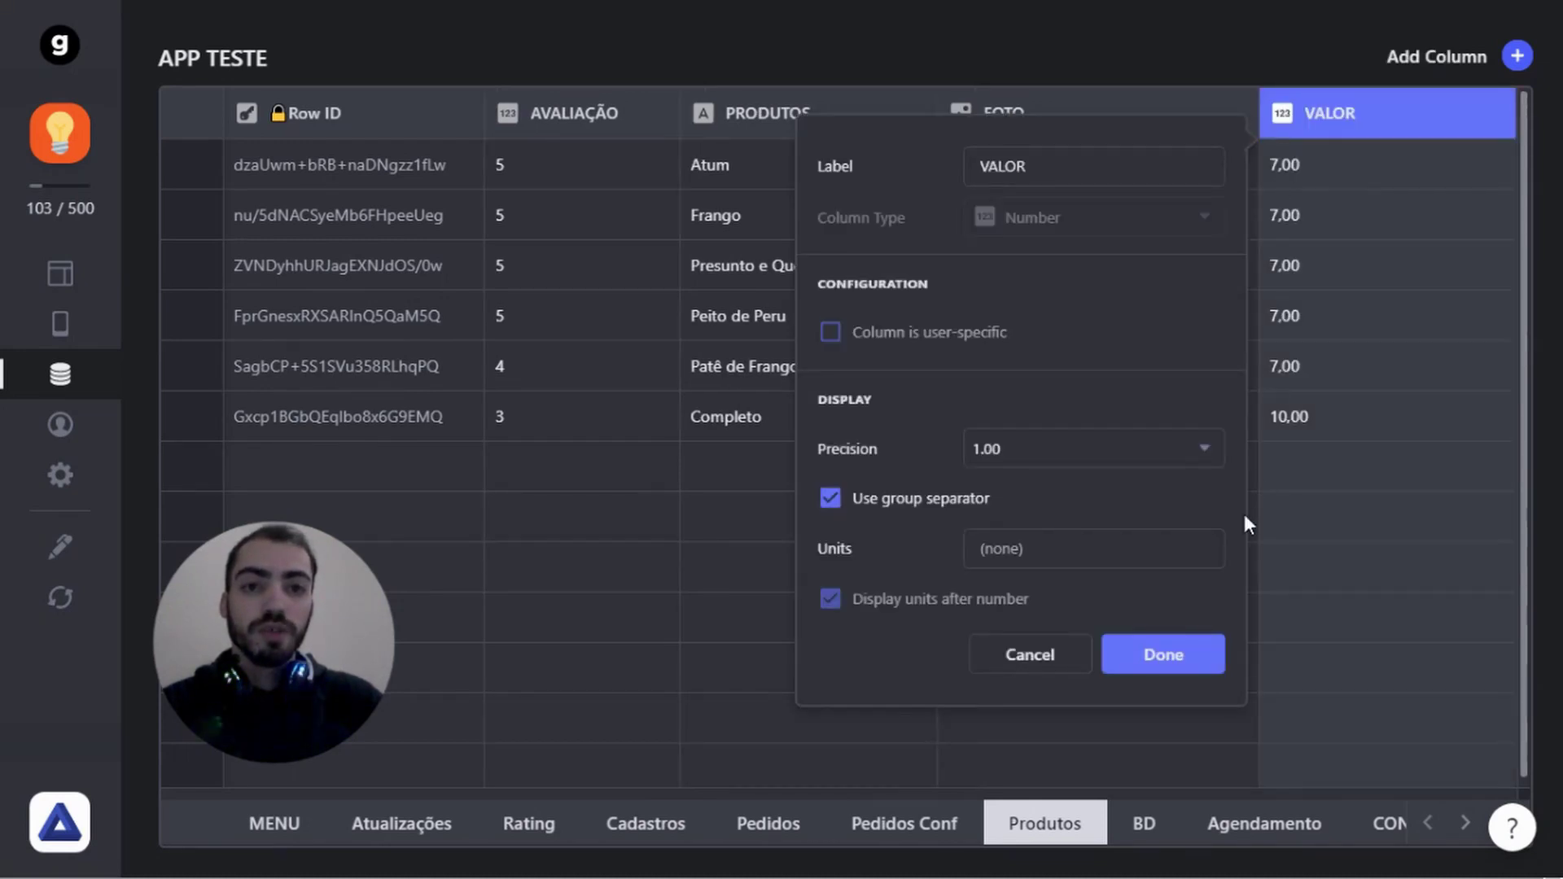
left_click(1008, 557)
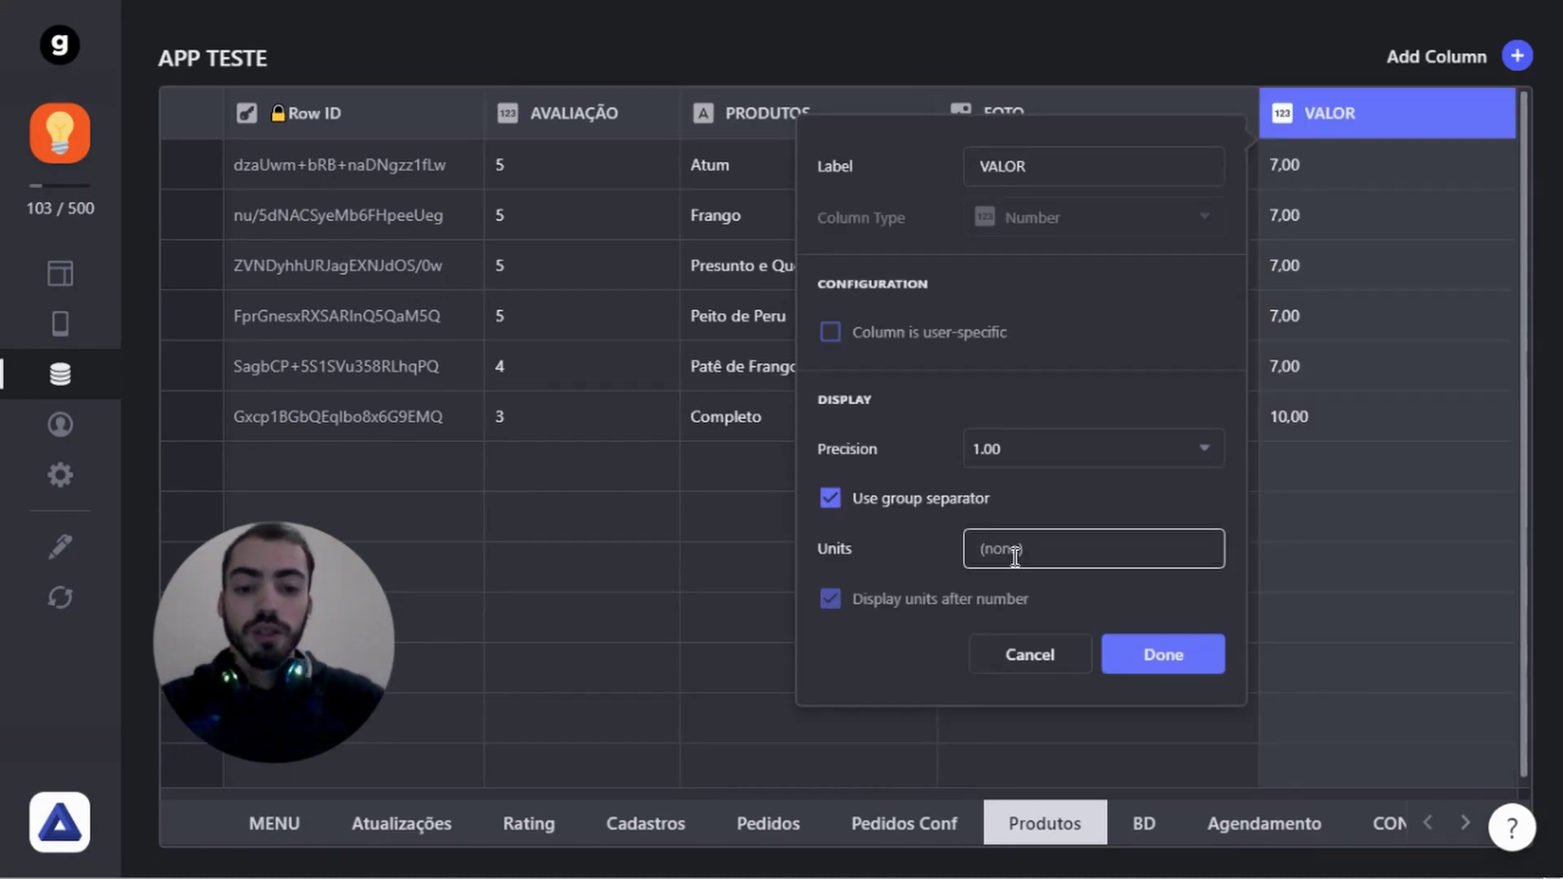
type("R4")
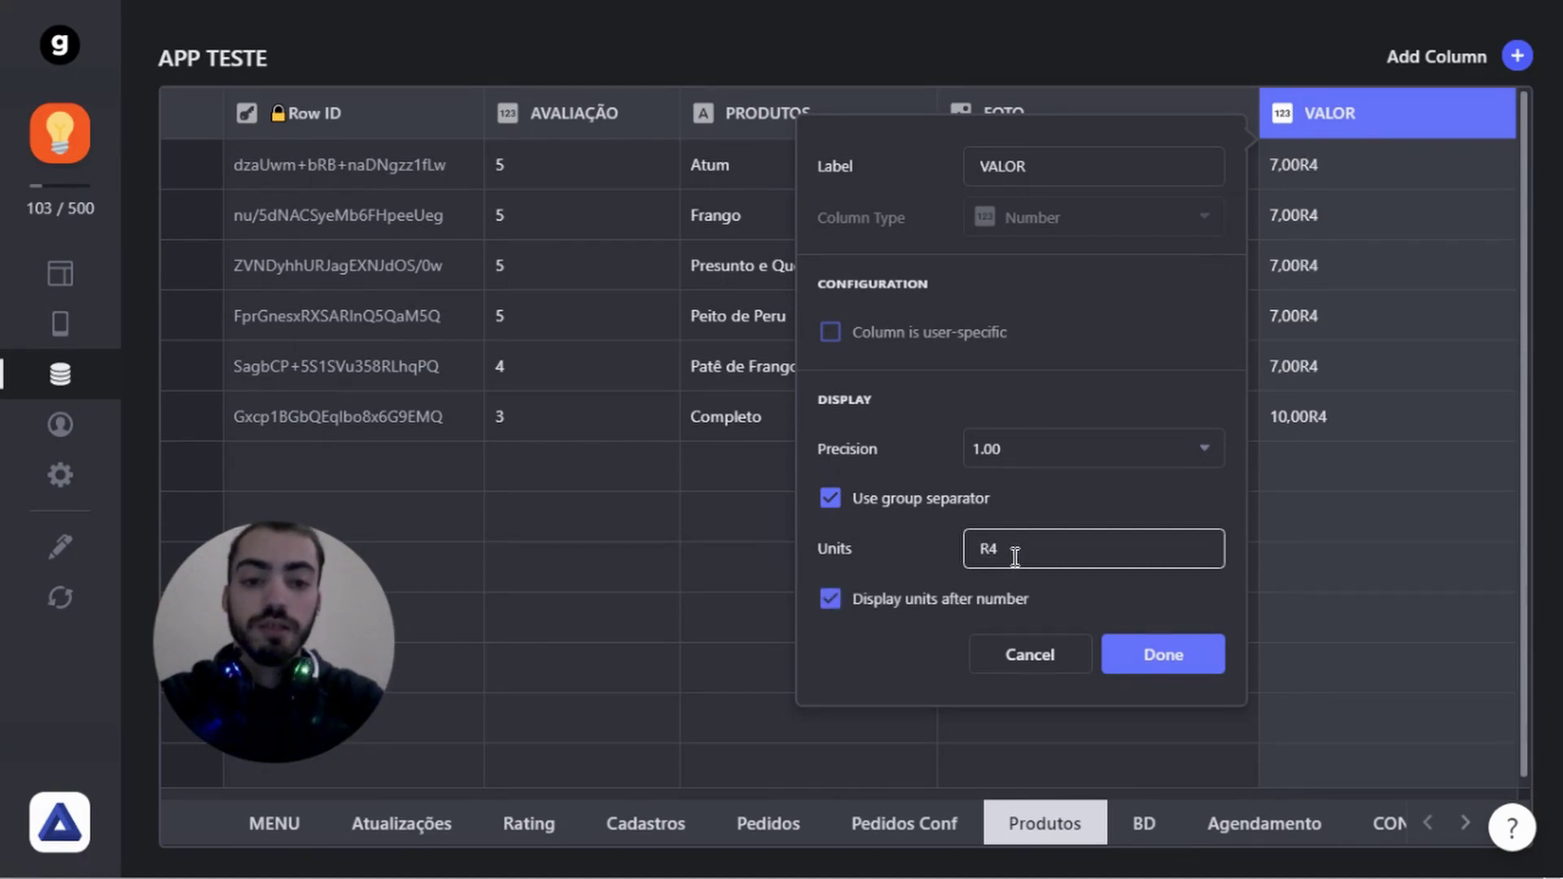
key("BackSpace")
type("$")
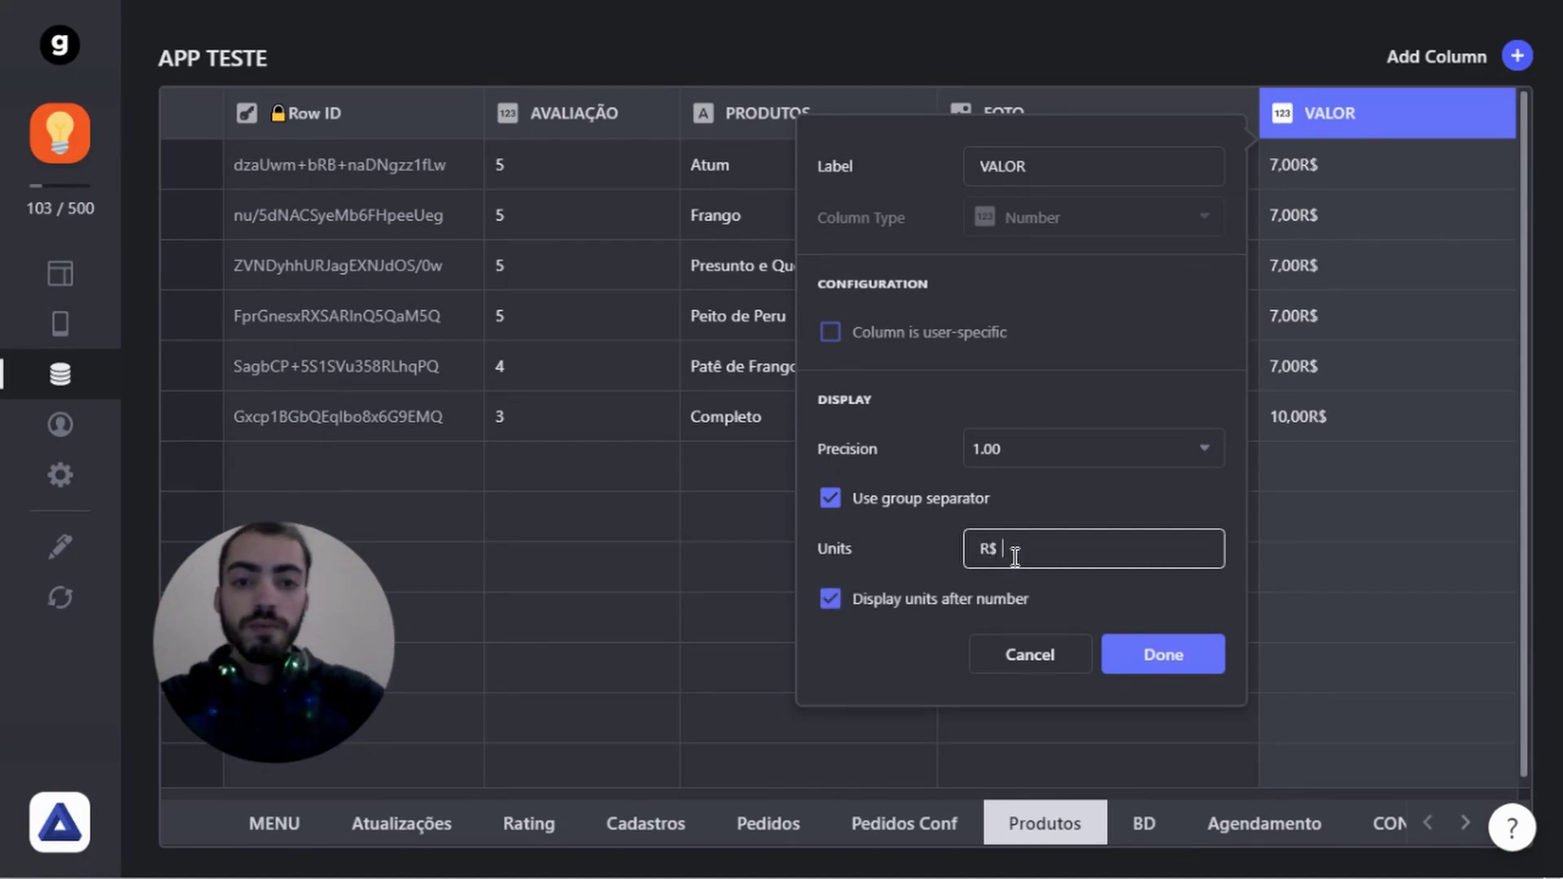
left_click(886, 611)
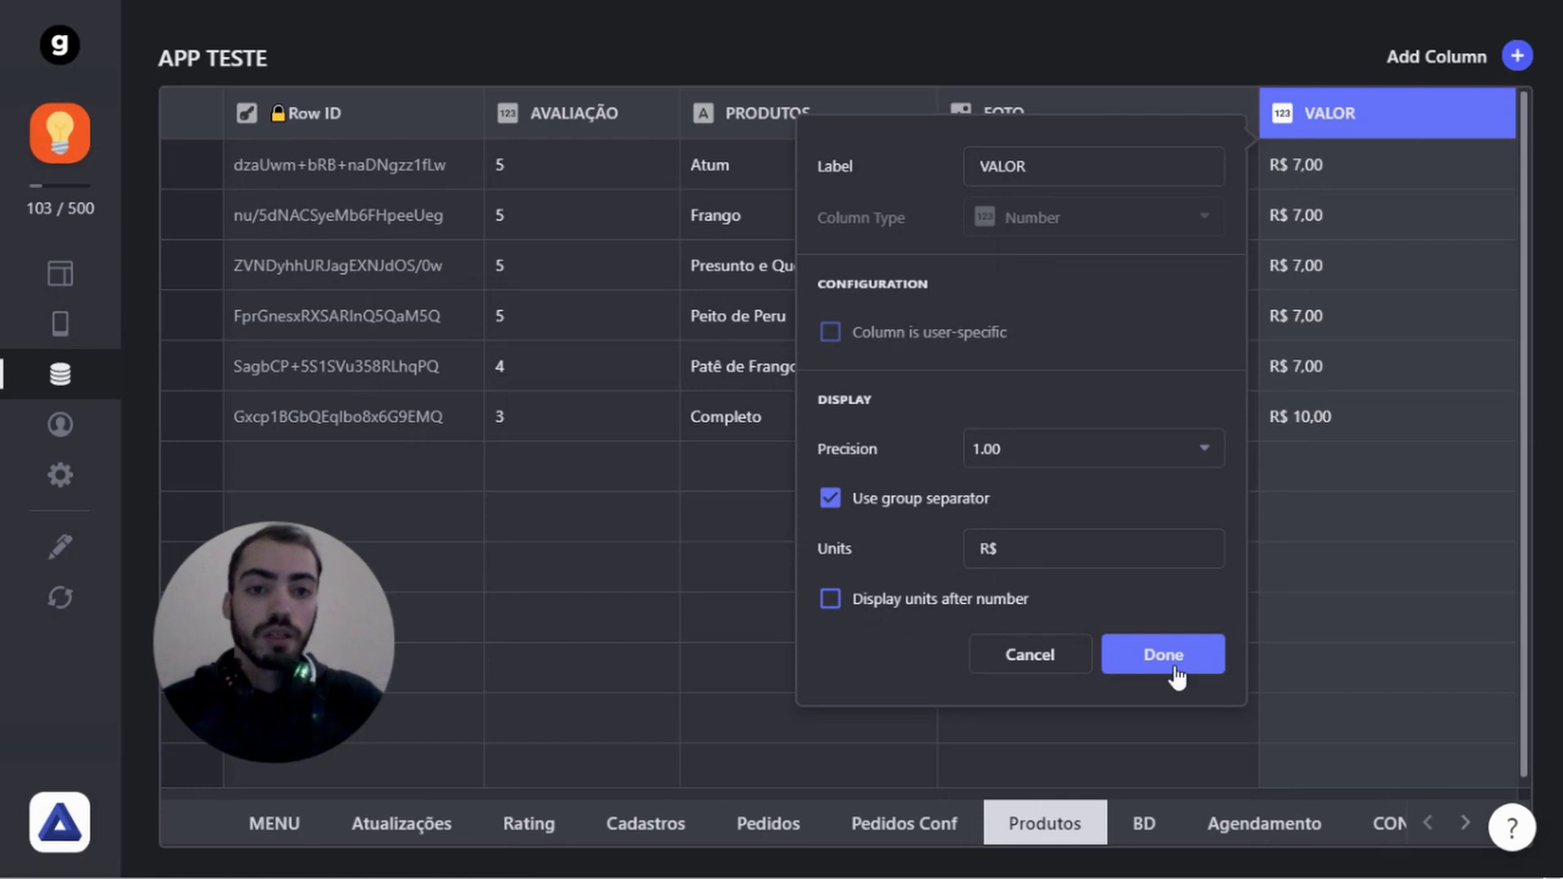
left_click(1171, 658)
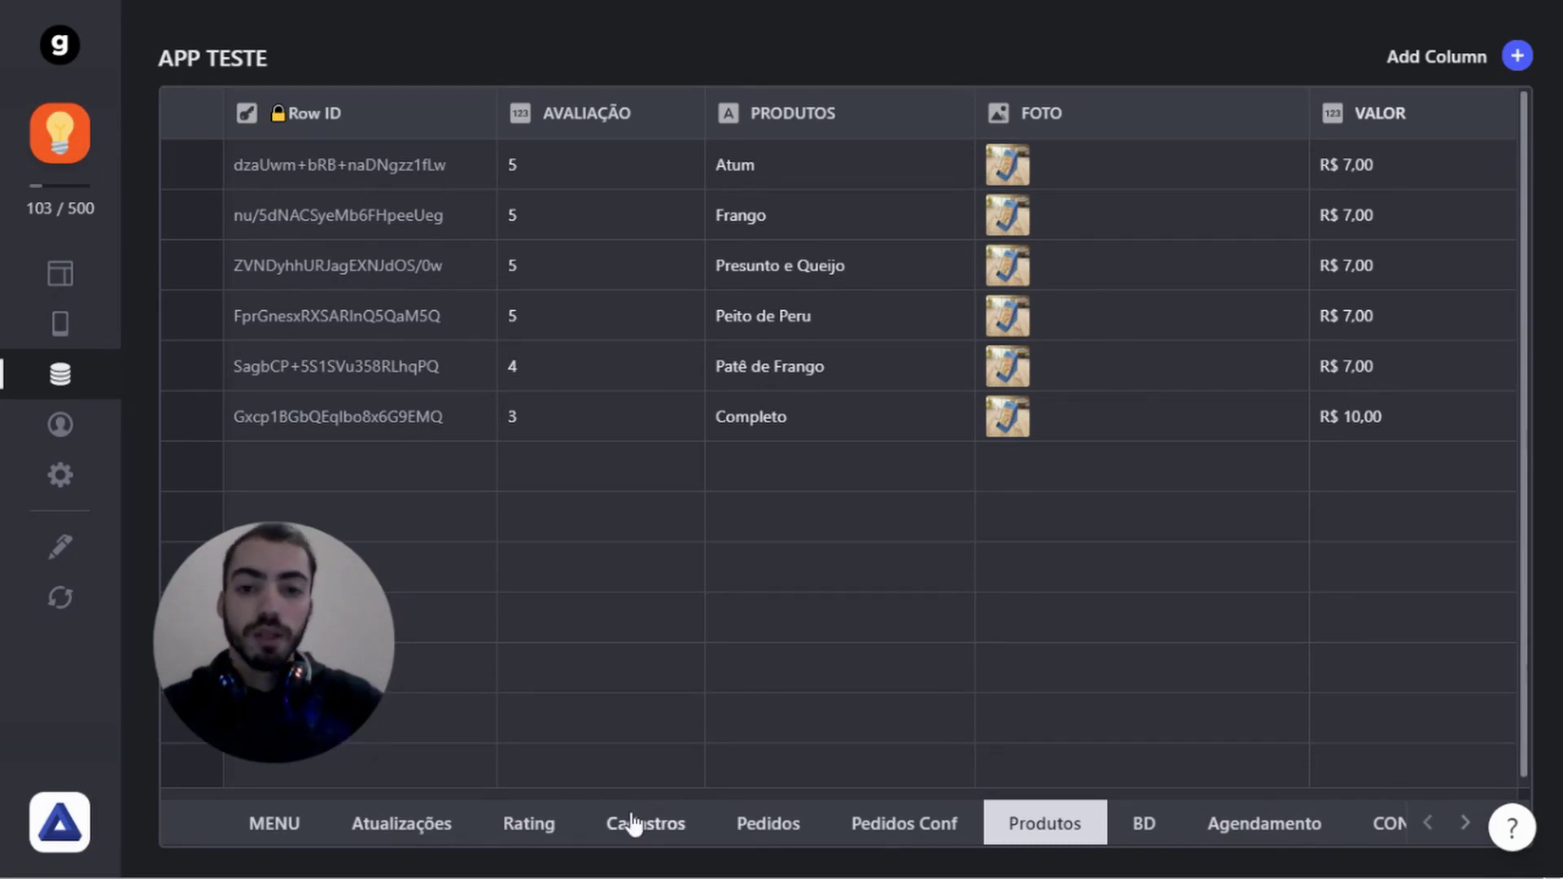
In the Pedidos table, give the VALOR column the unit R$, displayed before the number, with 1.00 precision
left_click(800, 818)
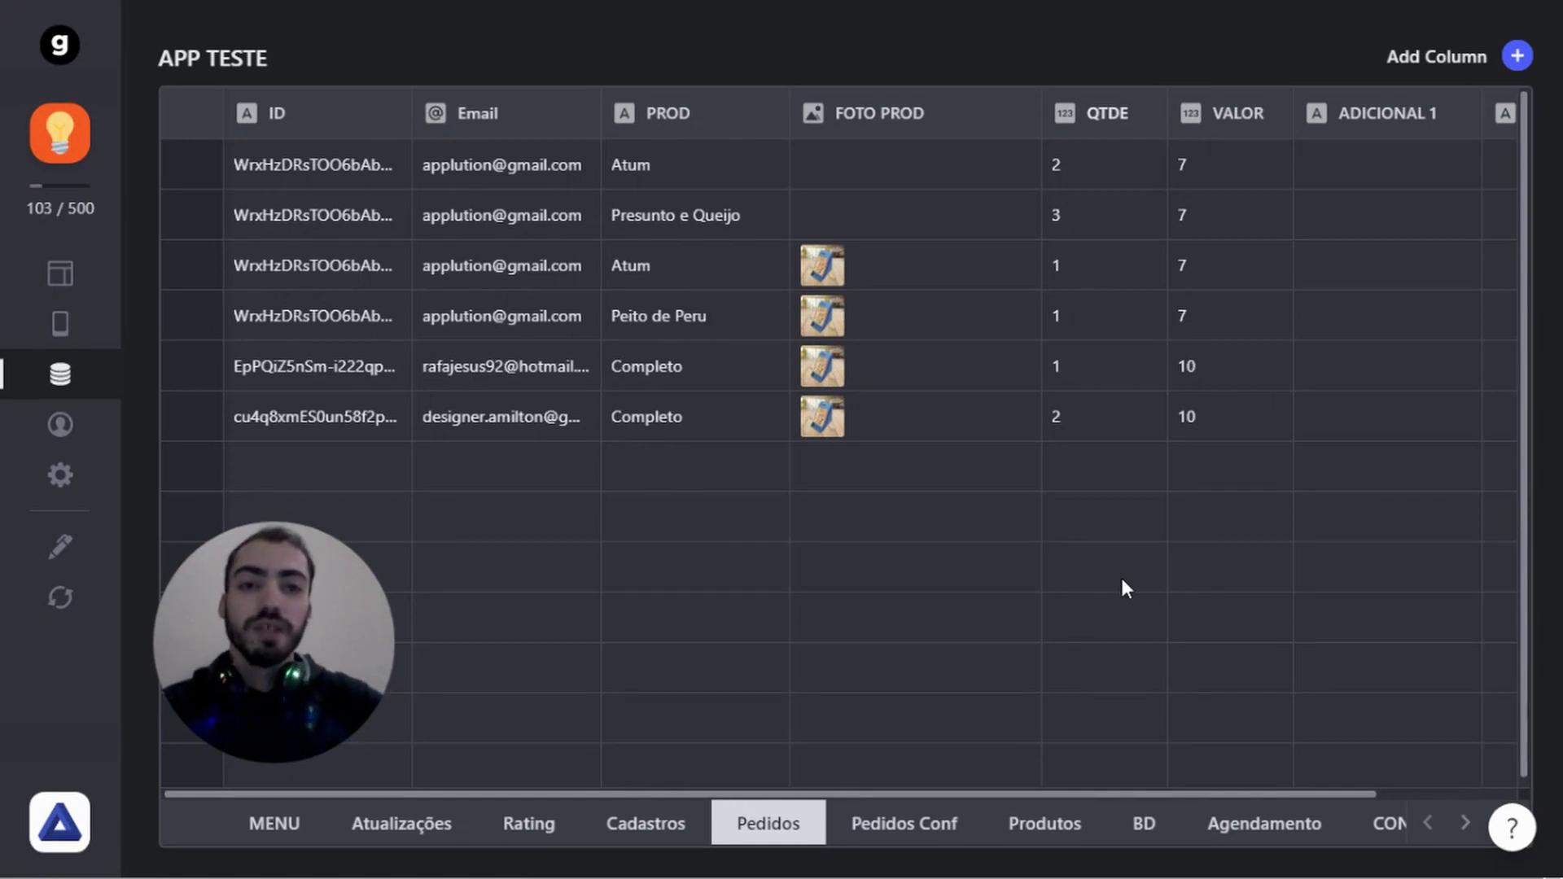
left_click(1260, 114)
left_click(1224, 169)
left_click(923, 553)
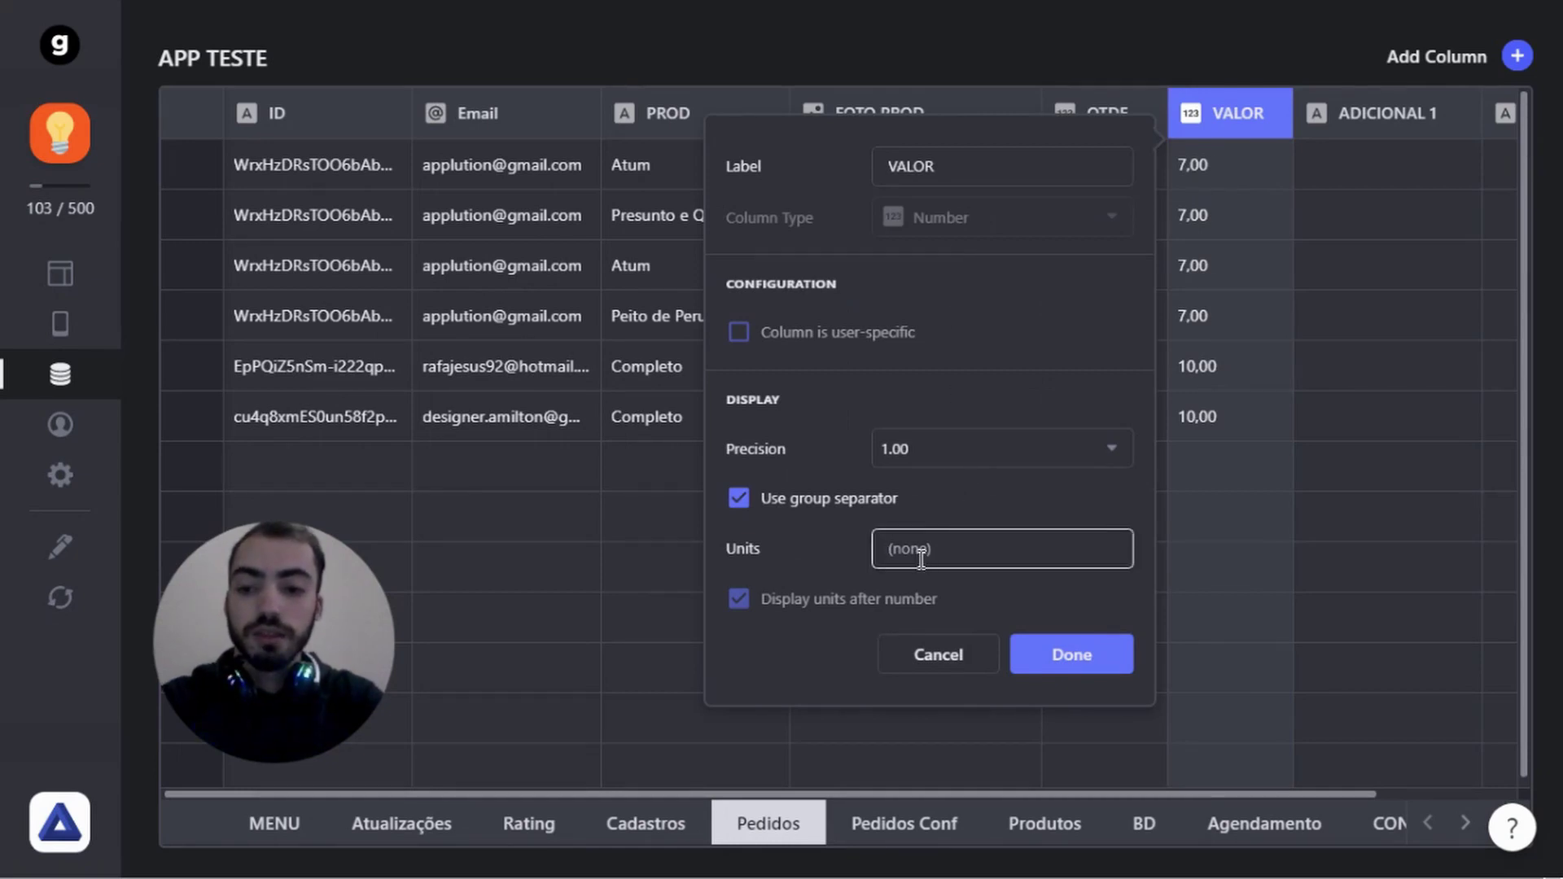
type("R$")
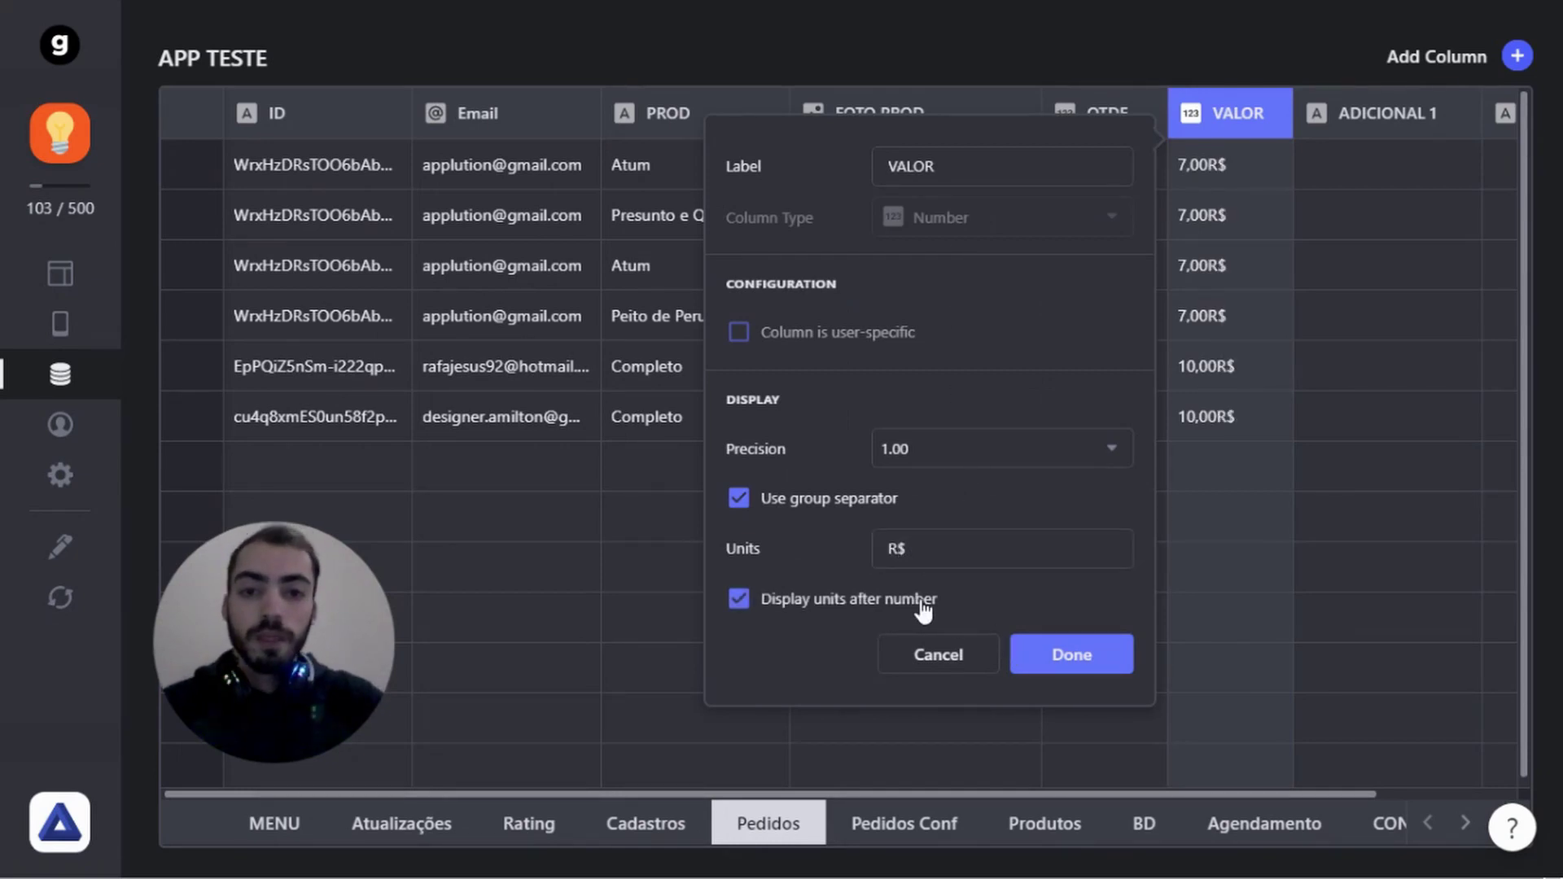
left_click(876, 600)
left_click(1105, 656)
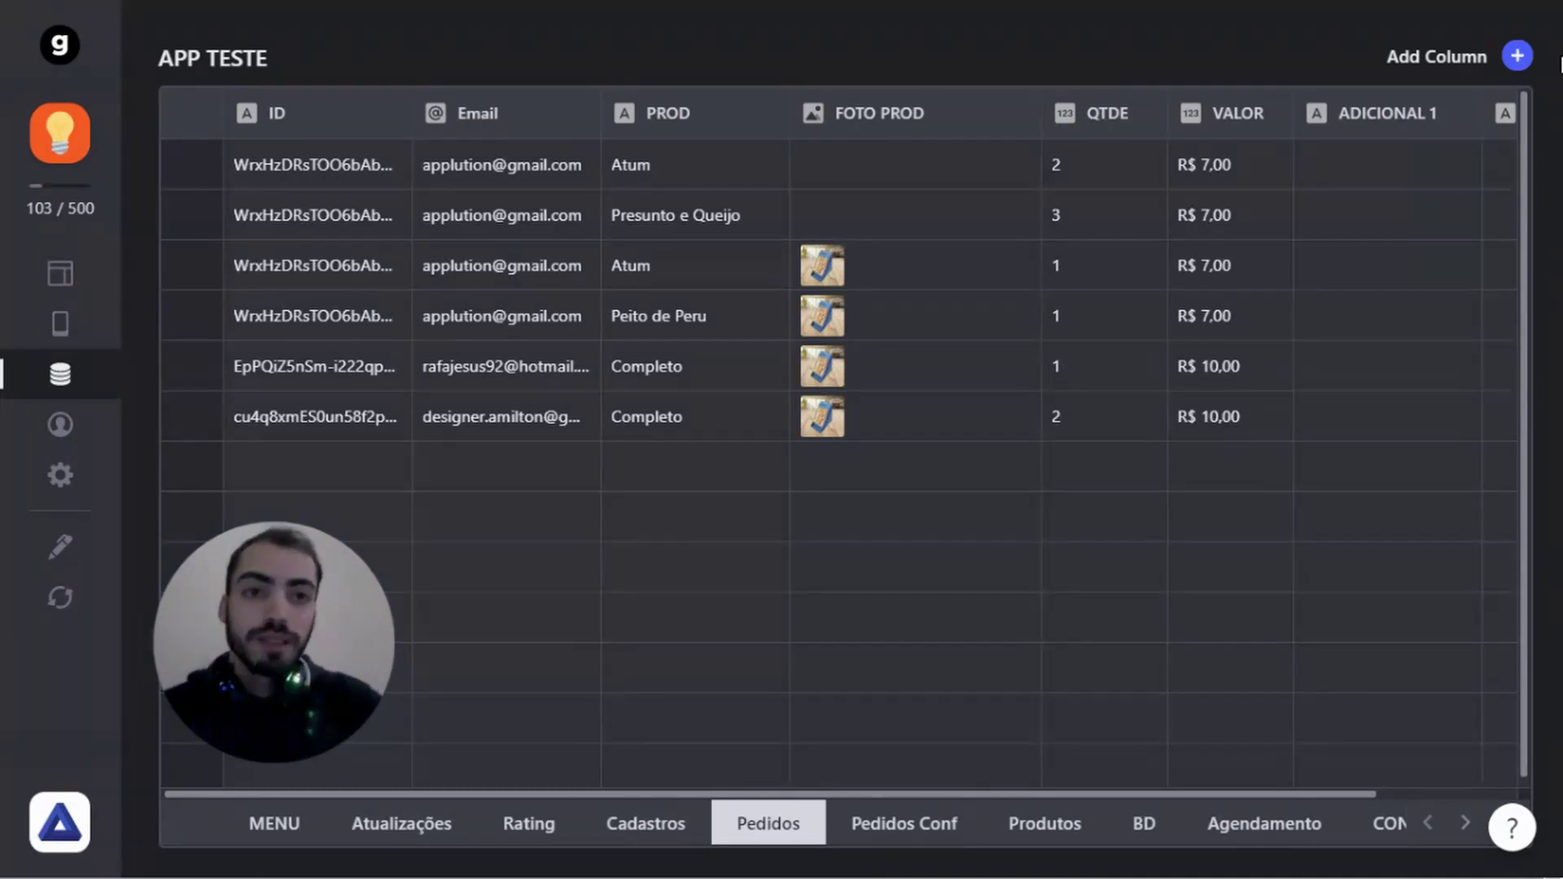
Add a new Math column labelled VT to the Pedidos table
left_click_drag(1250, 810, 1433, 790)
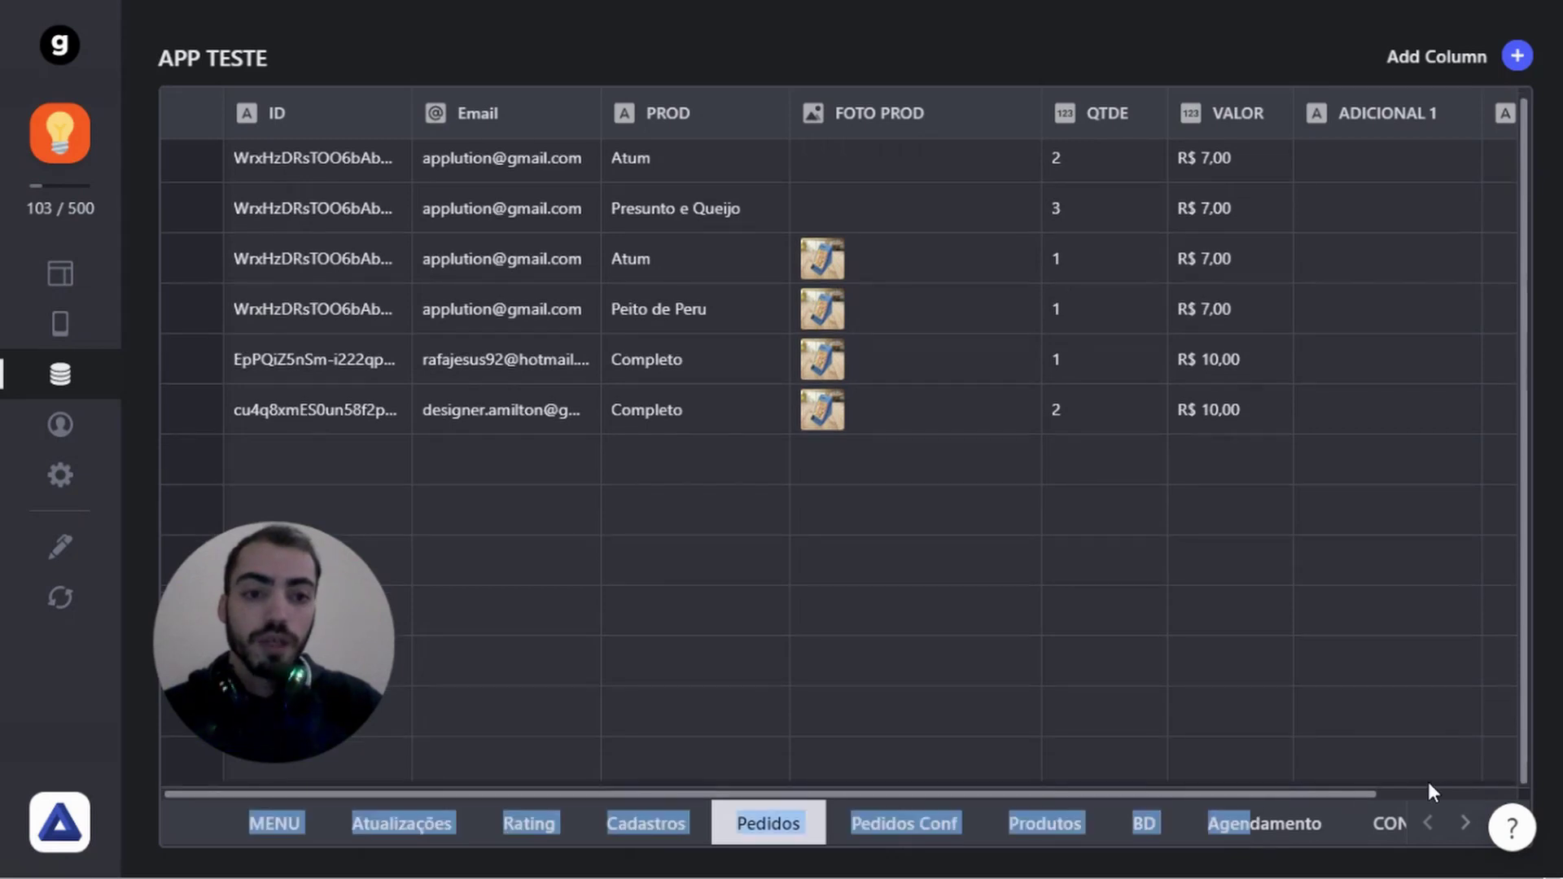
left_click(1369, 530)
left_click(1517, 56)
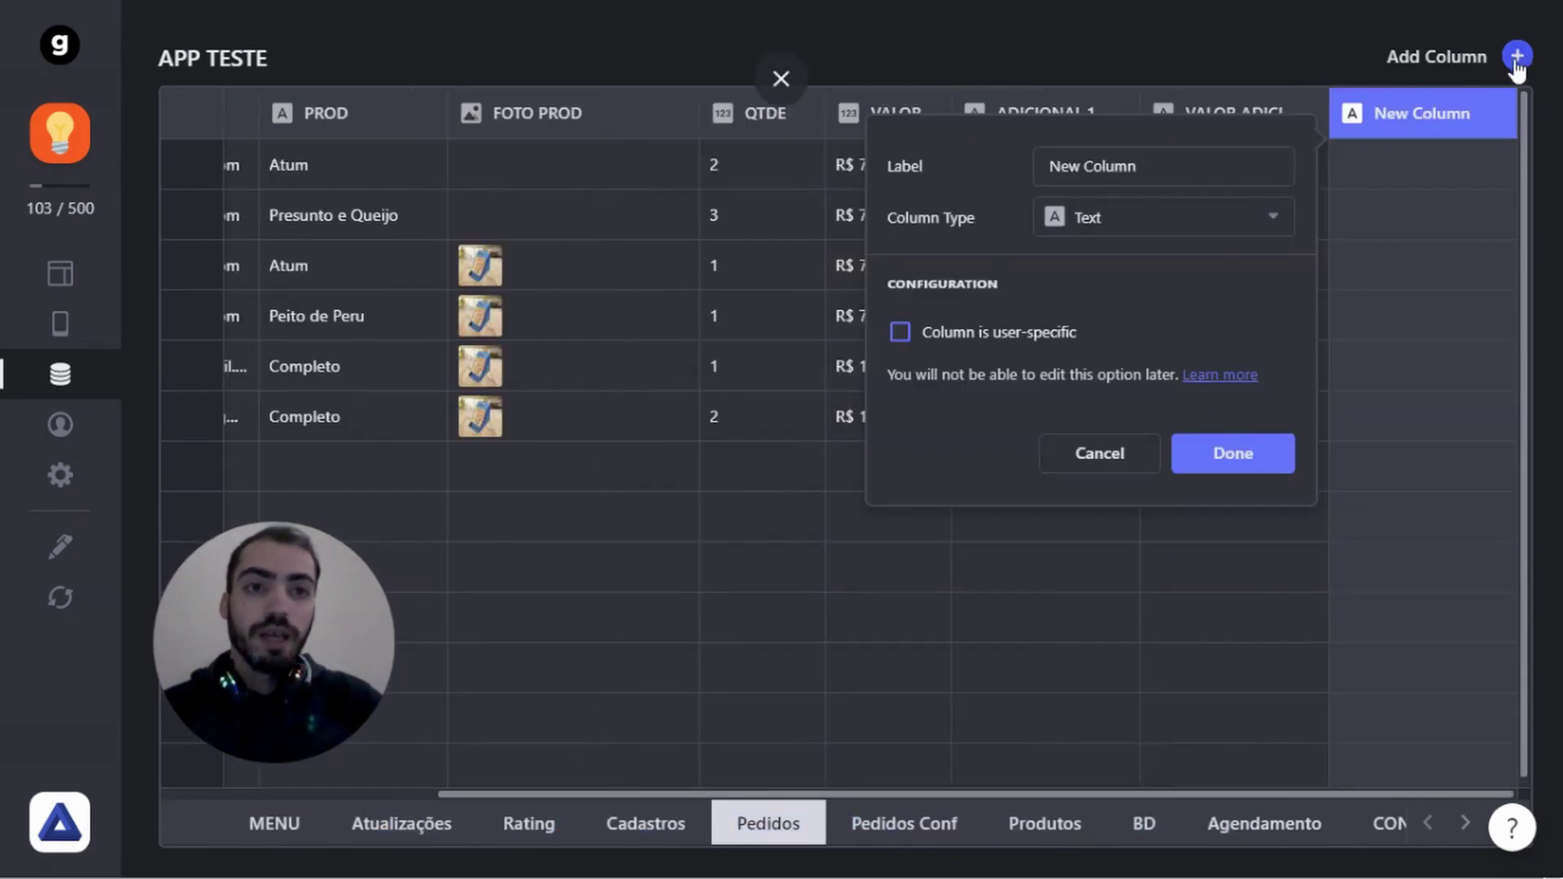
left_click(1170, 217)
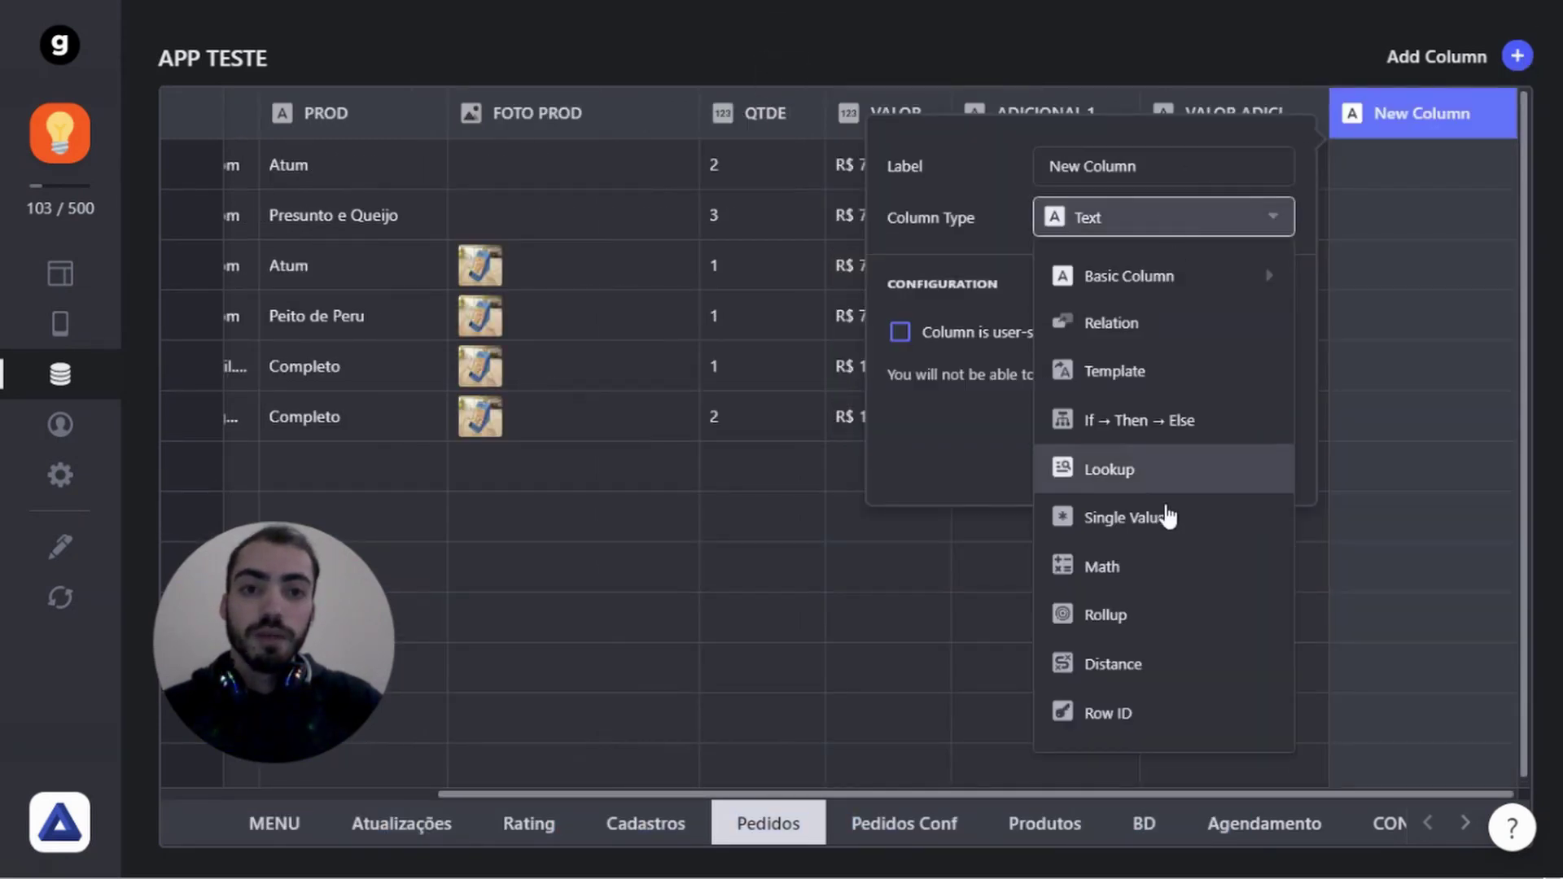
left_click(1145, 576)
left_click_drag(1183, 171, 1200, 139)
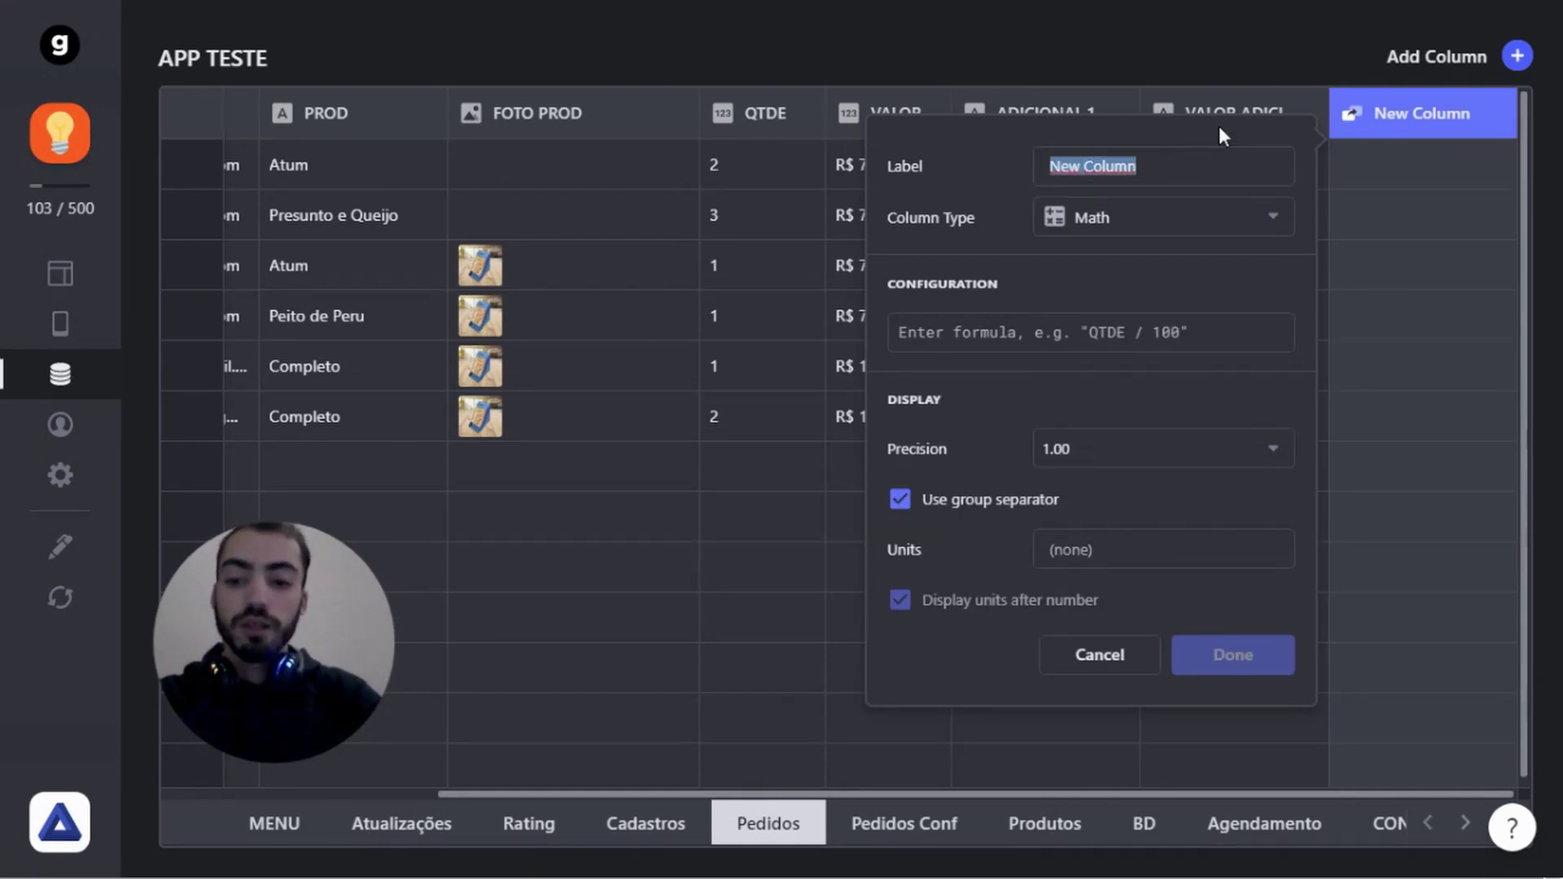
type("VT")
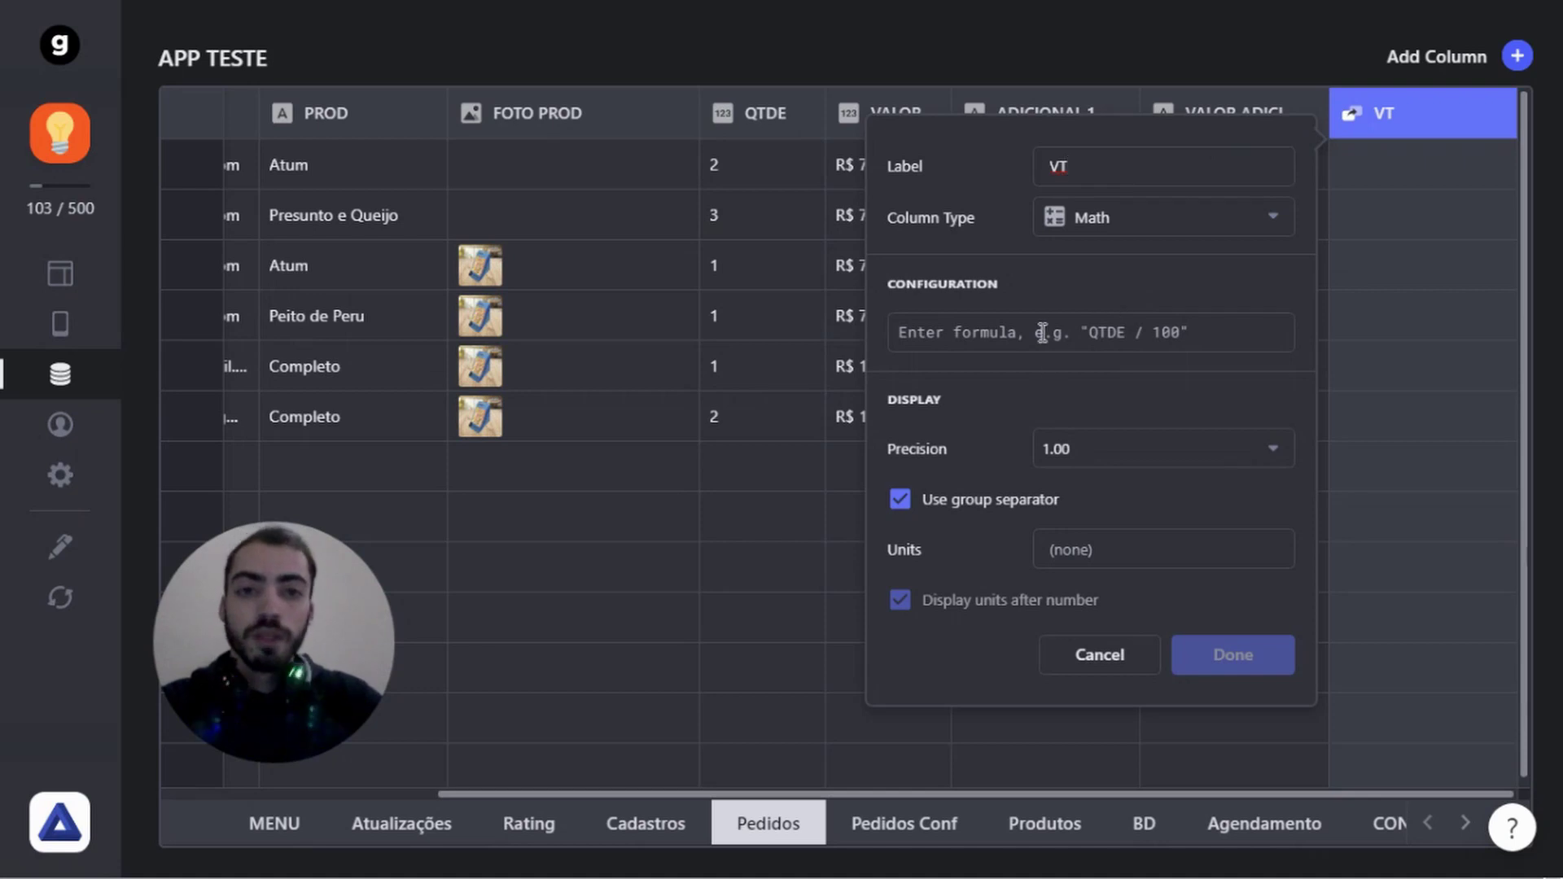
Start the VT formula with the variable q standing for the QTDE column and check its replacement options
left_click(1042, 333)
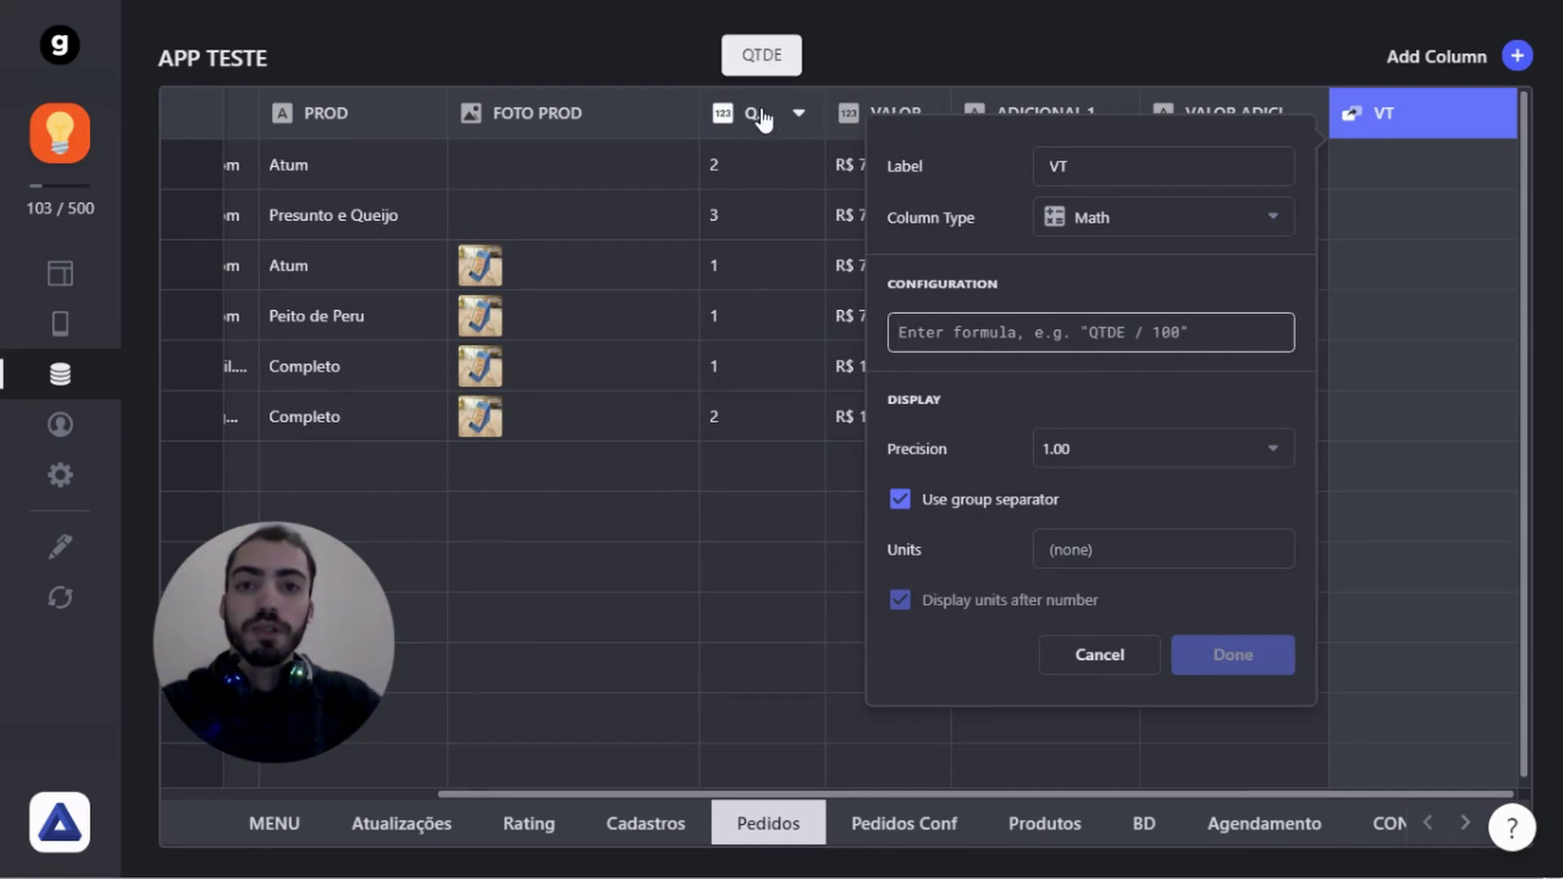
type("q")
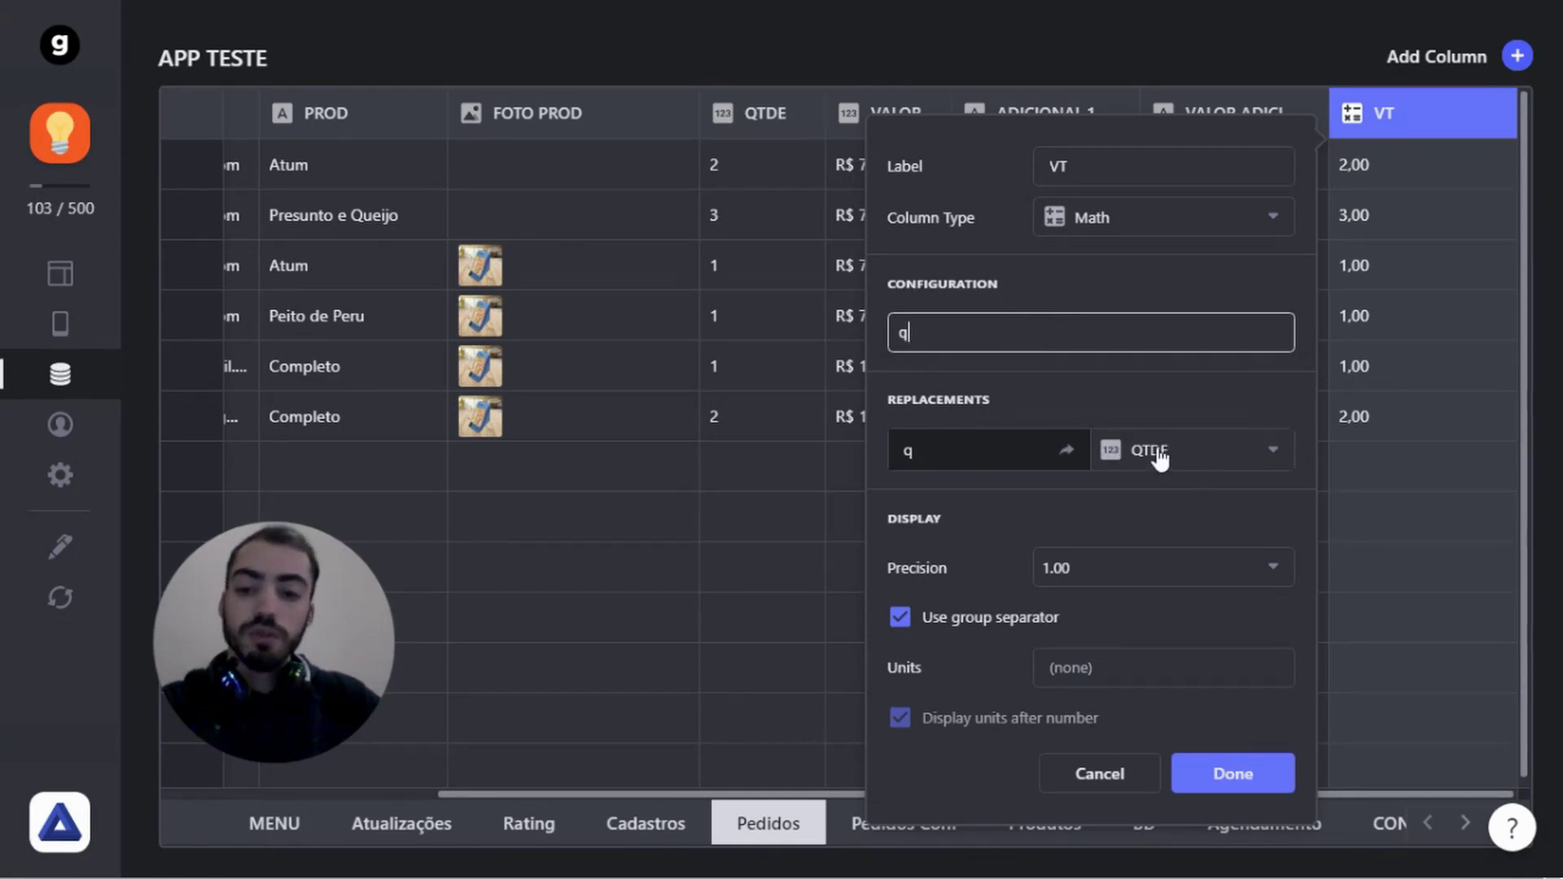
type("tde")
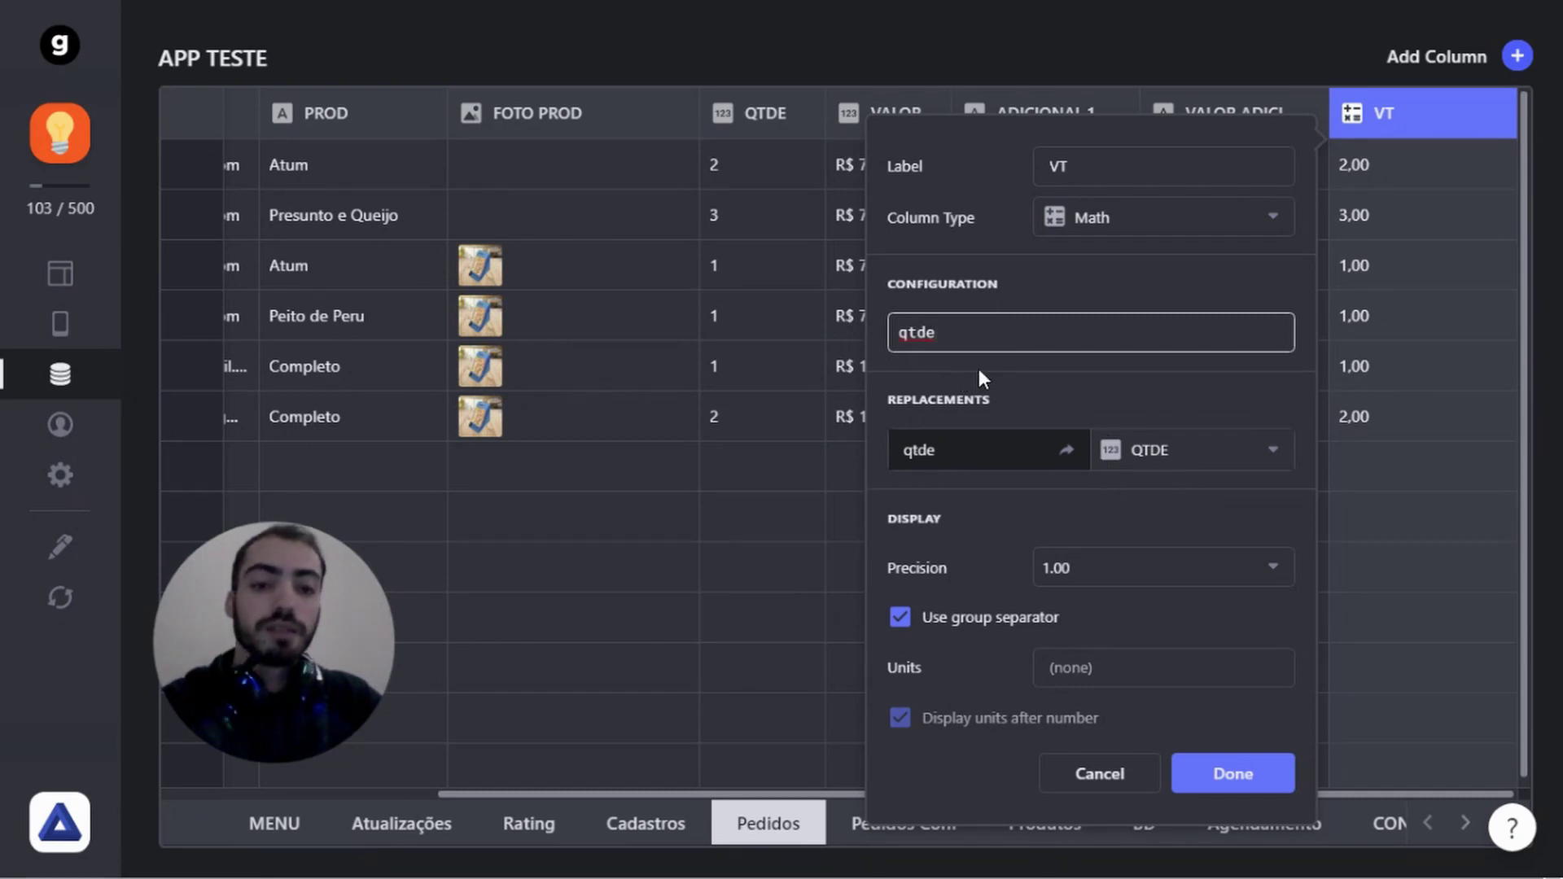
key("BackSpace")
key("BackSpace")
key("BackSpace")
key("BackSpace")
type("q")
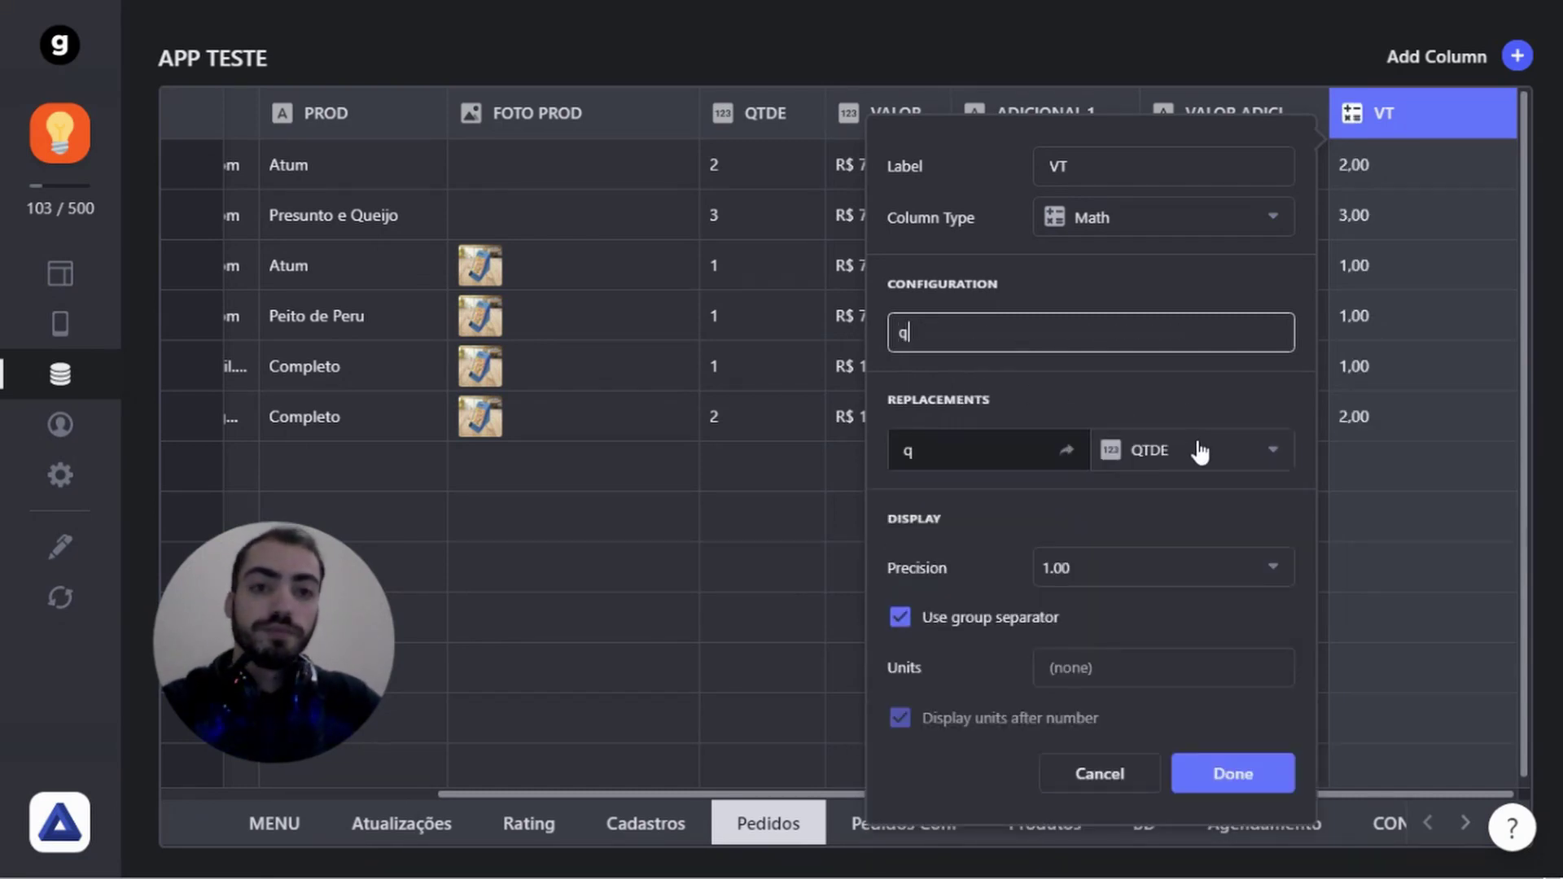
left_click(1191, 448)
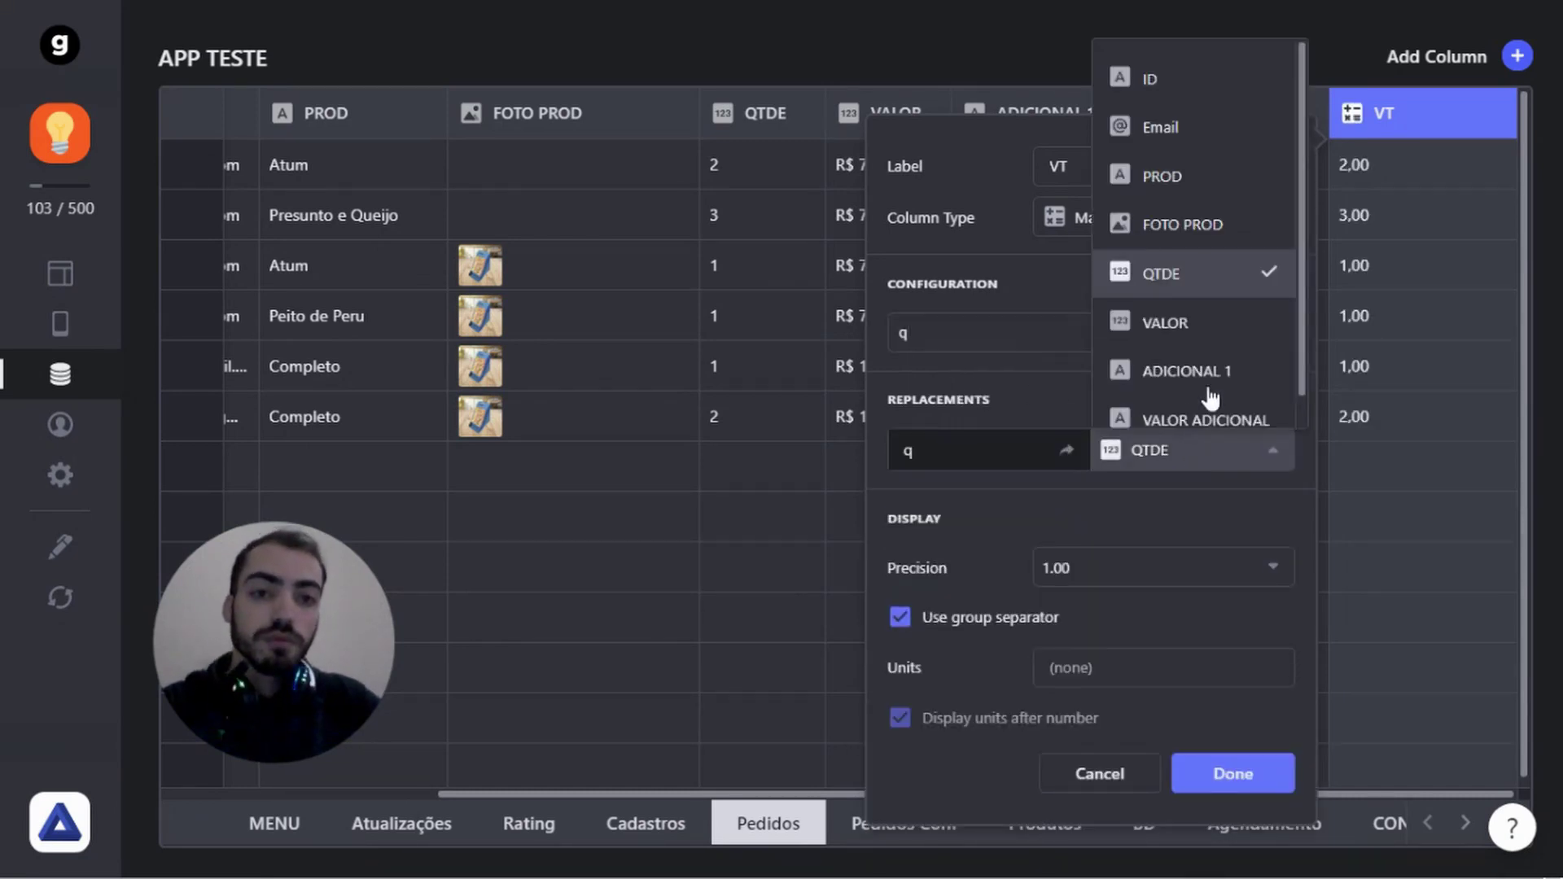
Complete the VT formula as q*v, with v standing for the VALOR column, and save the column
left_click(929, 331)
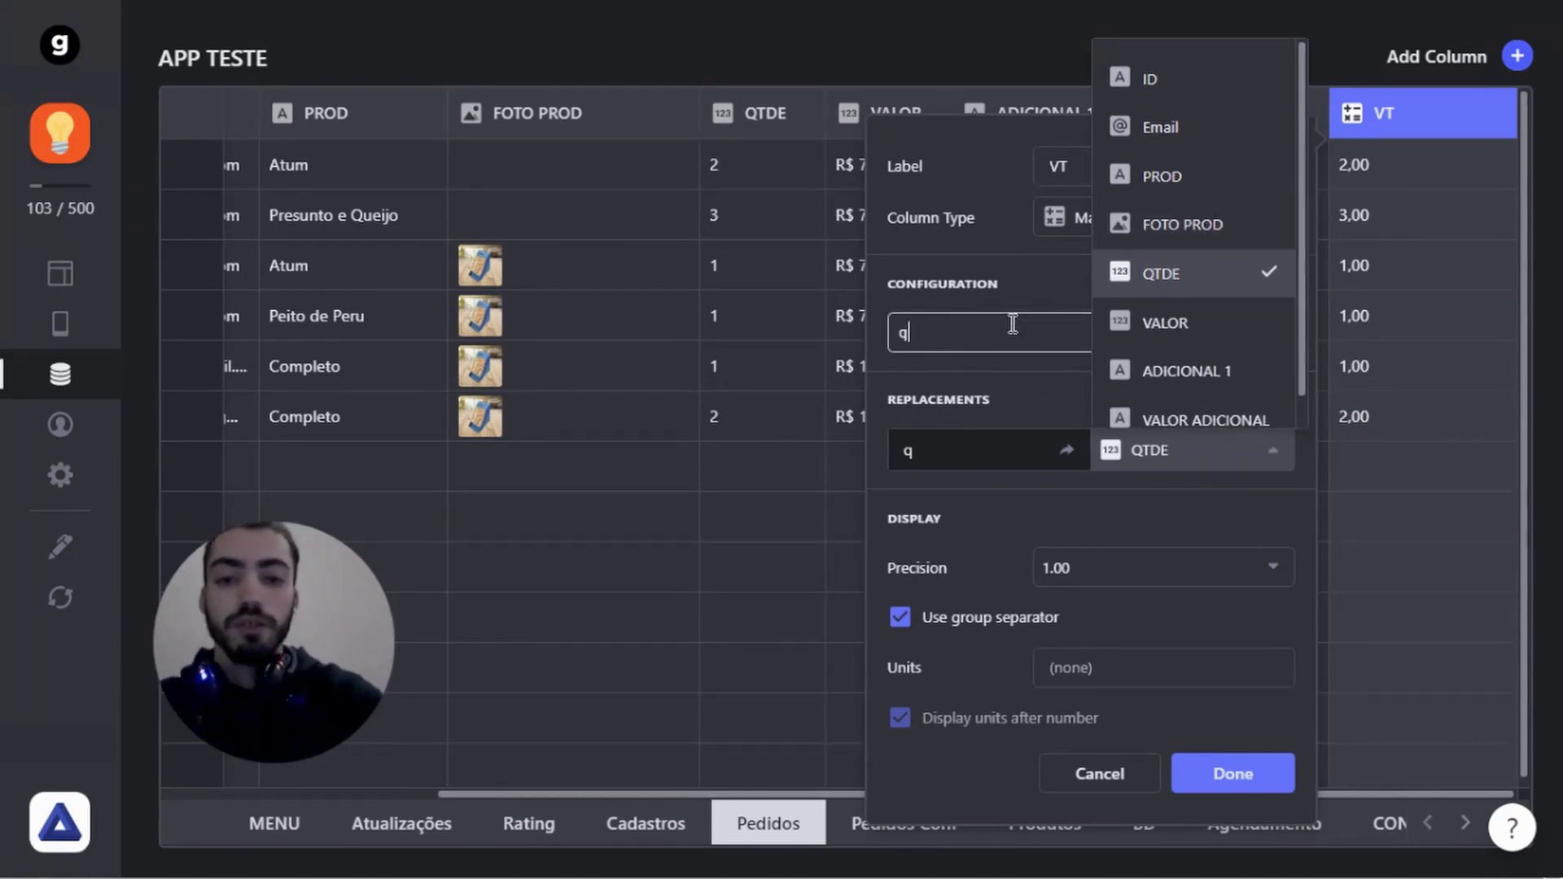
type("*")
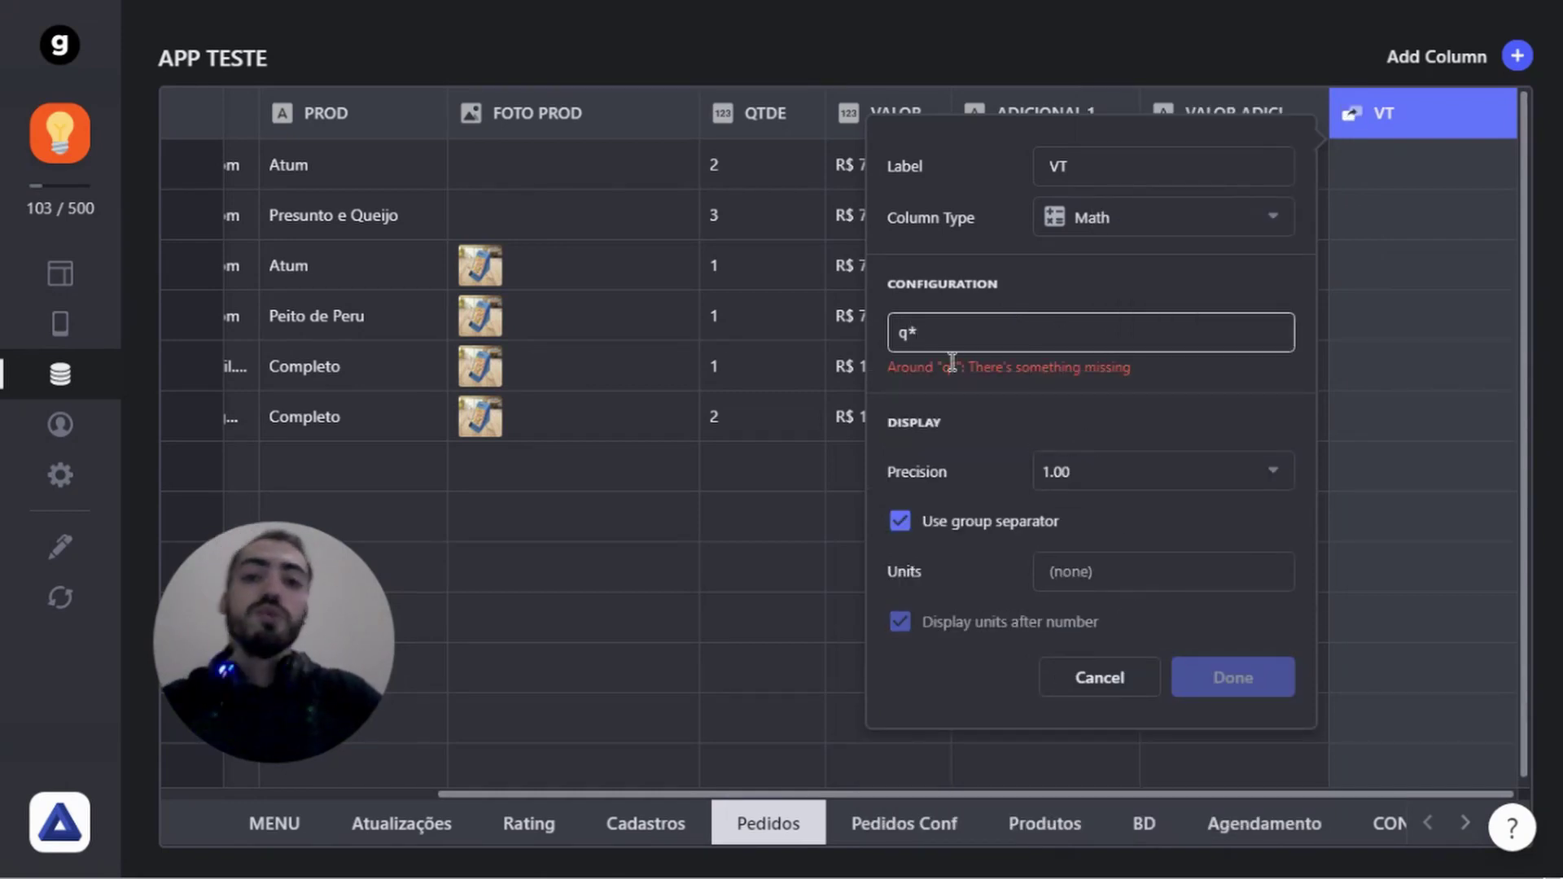
type("p")
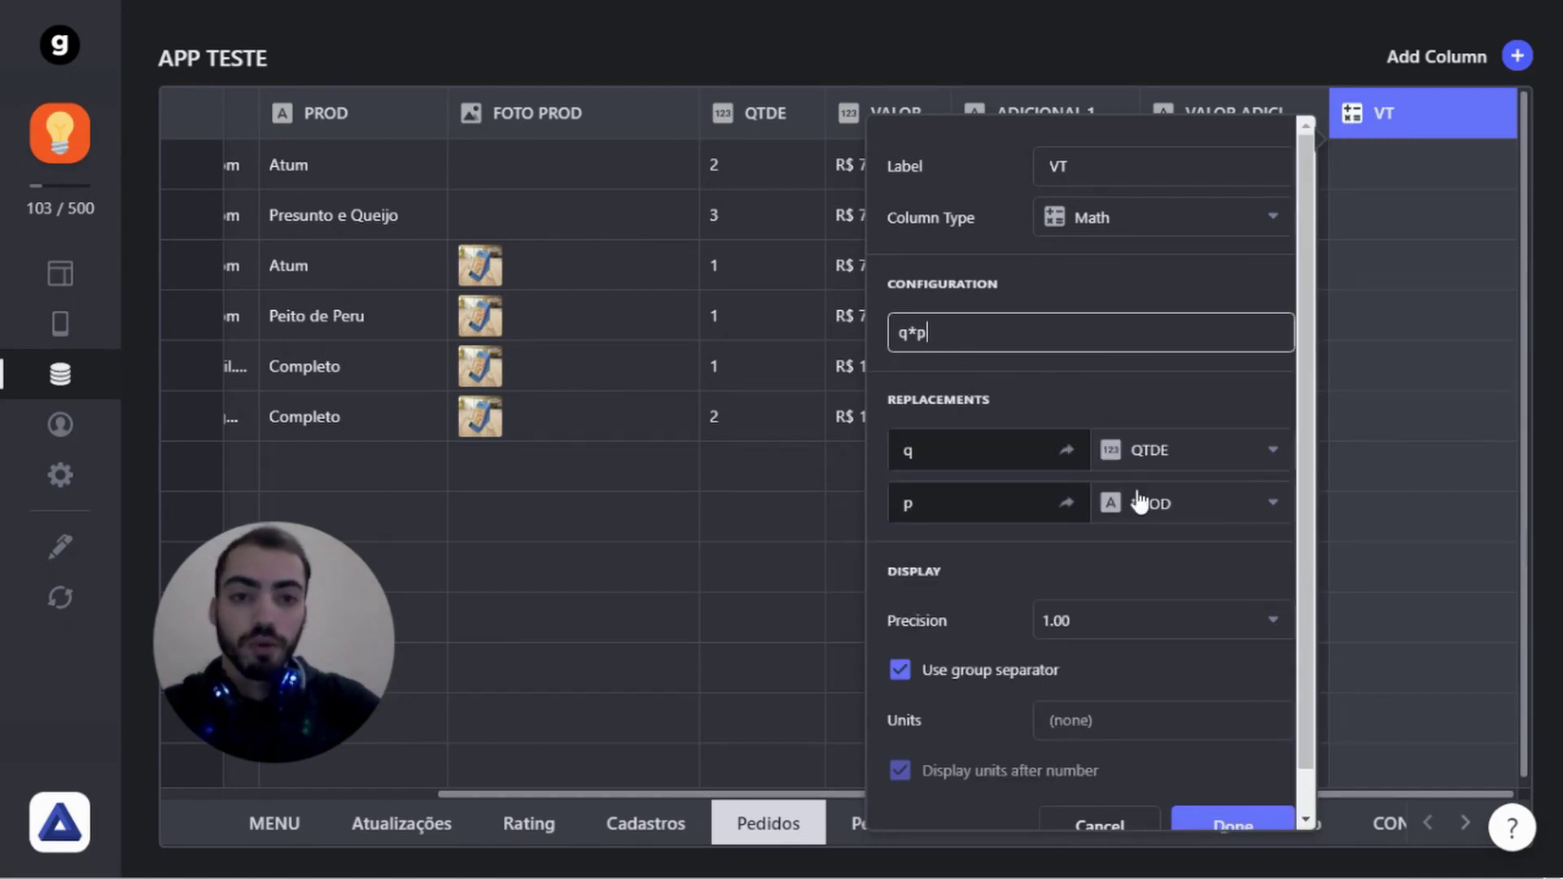
left_click(1152, 521)
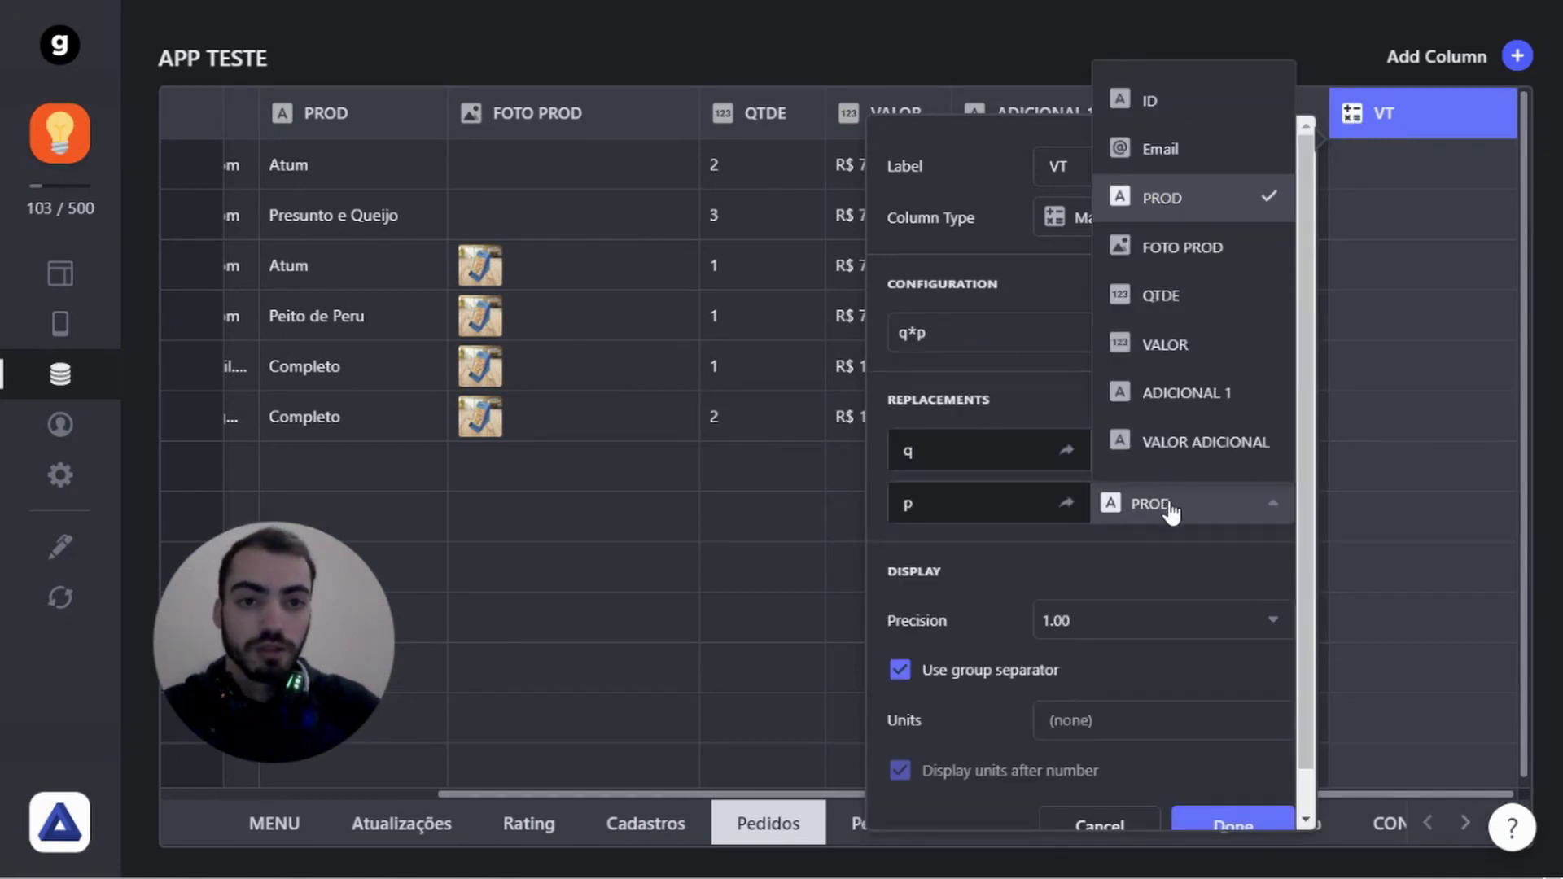
left_click(1173, 513)
left_click(975, 333)
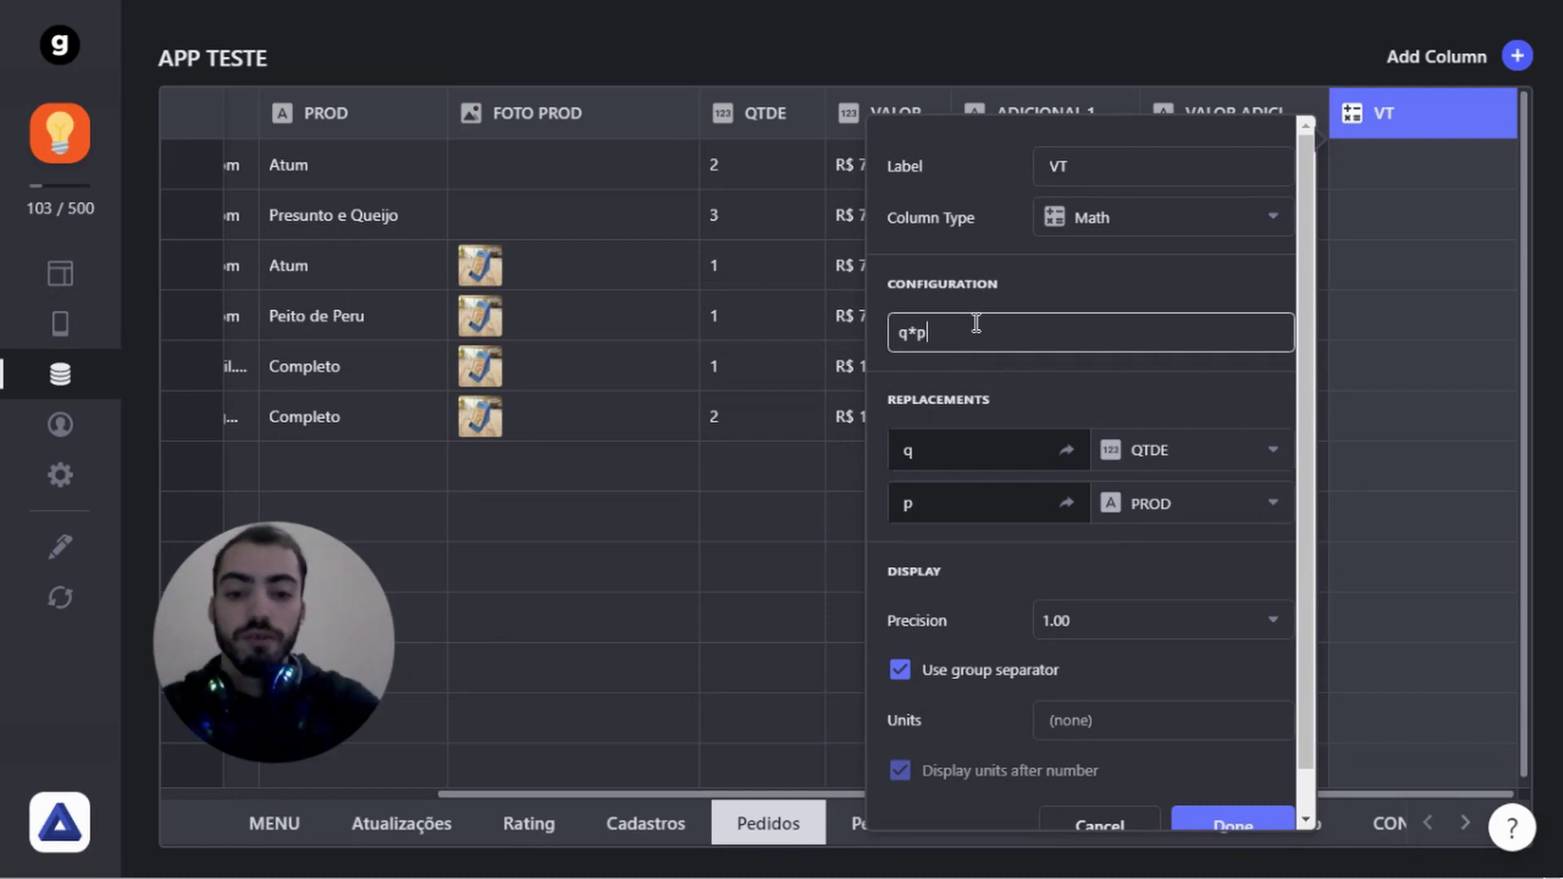
key("BackSpace")
type("v")
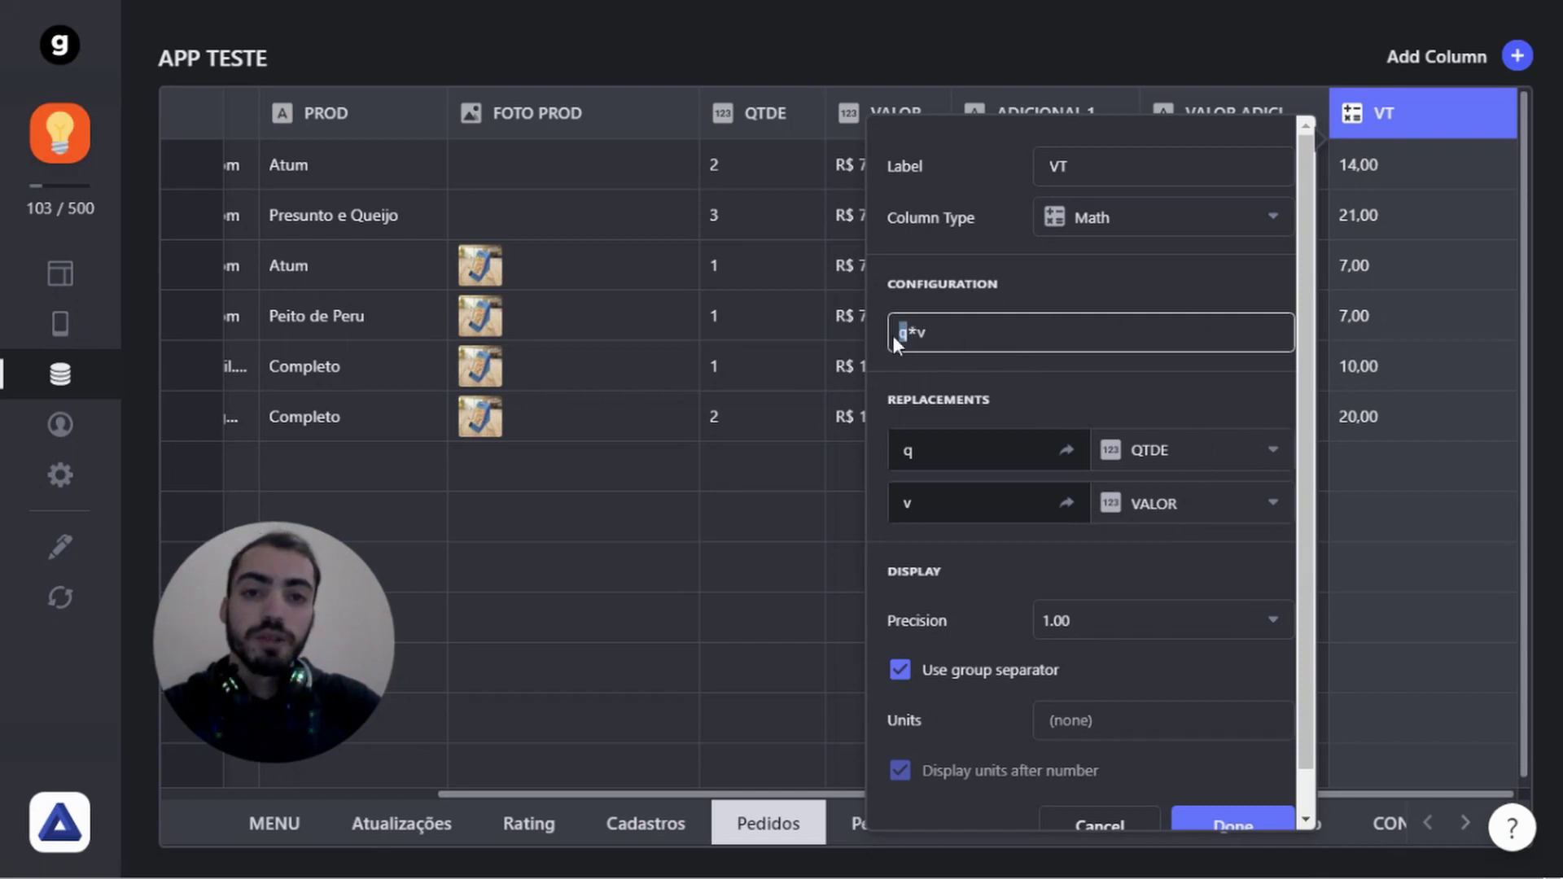
double_click(919, 335)
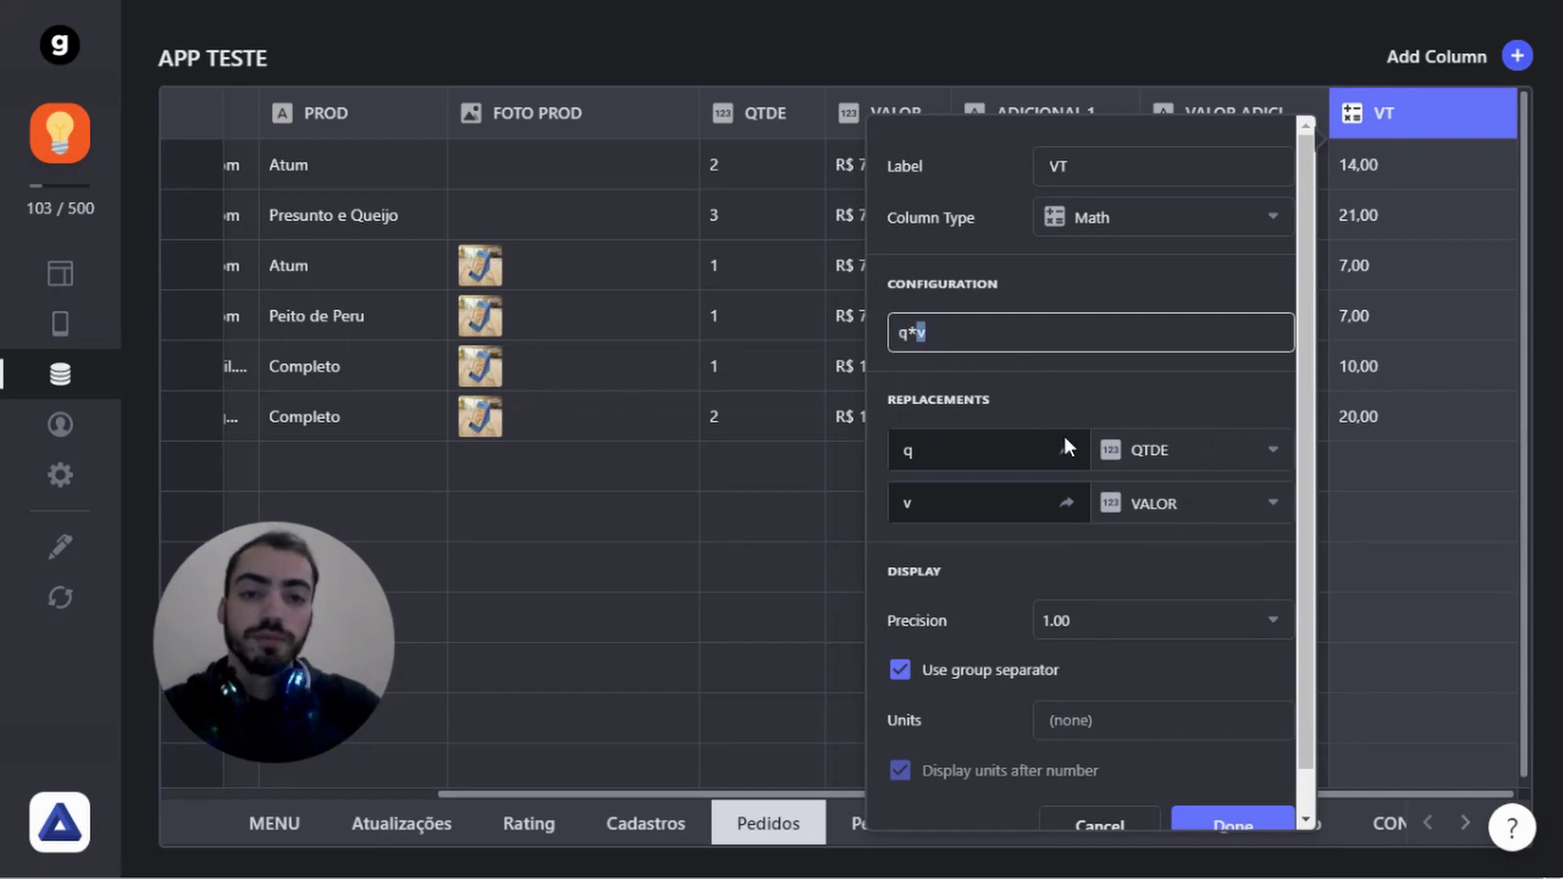
left_click(1004, 335)
scroll(1205, 603, "down", 1)
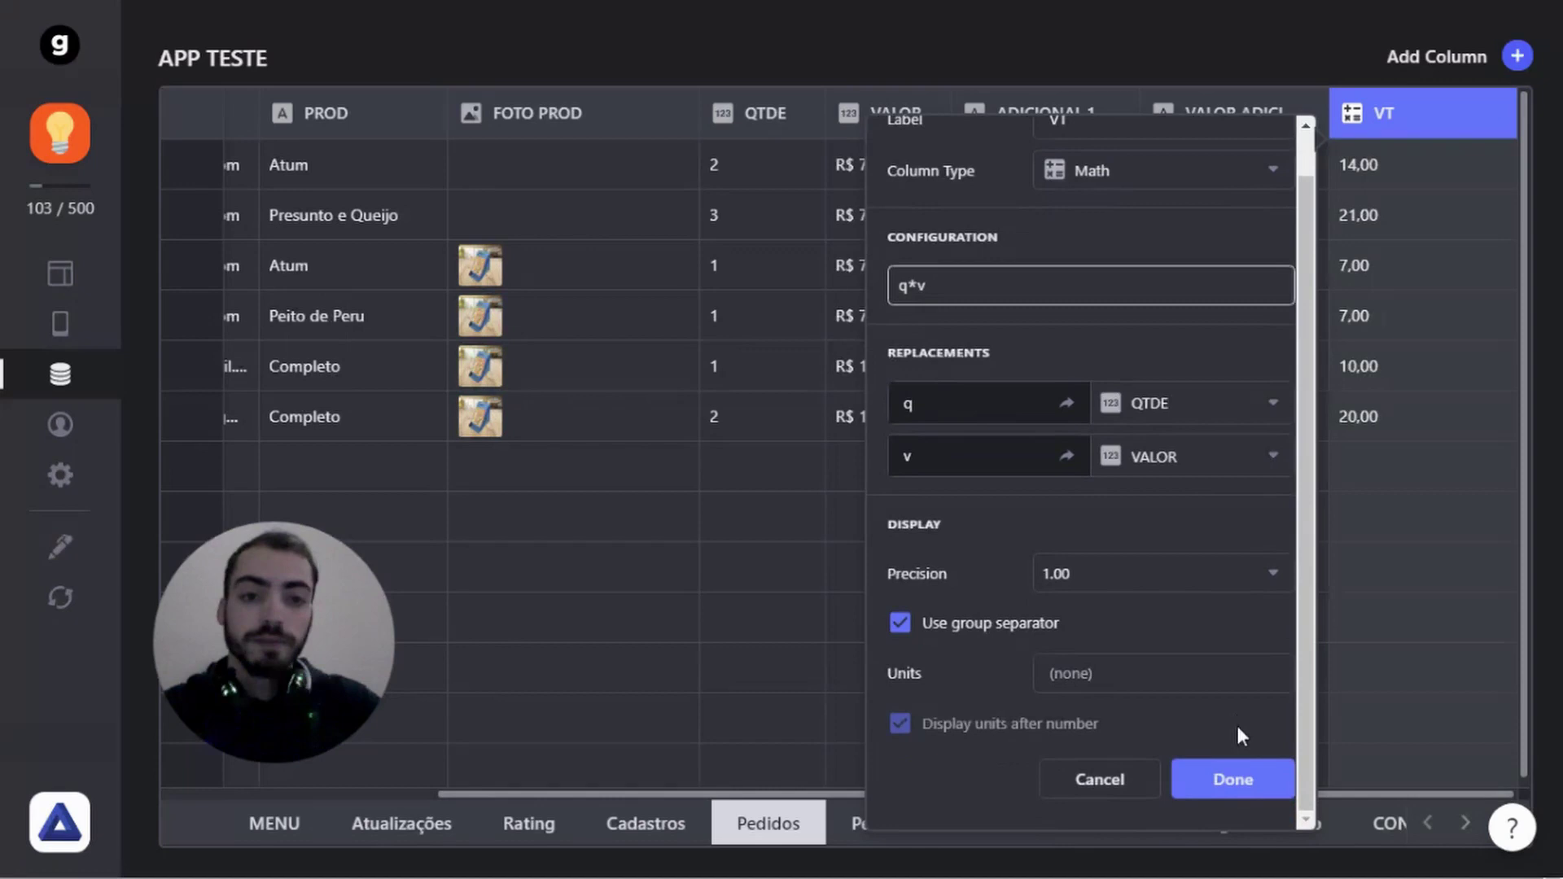
left_click(1231, 778)
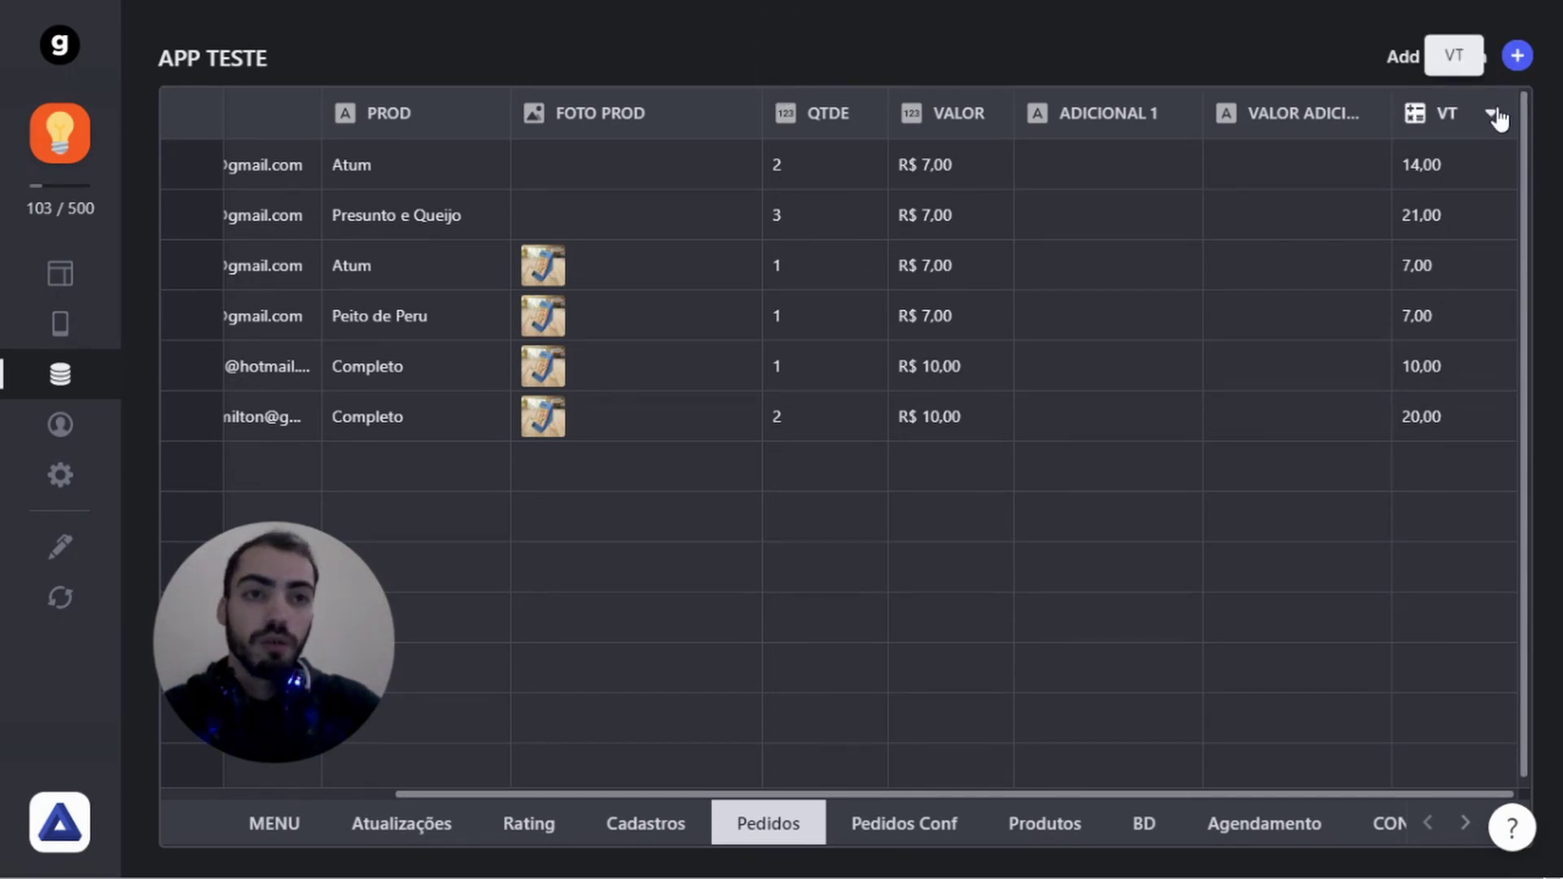
Review the formula and replacements in the VT column's settings
left_click(1491, 113)
left_click(1422, 174)
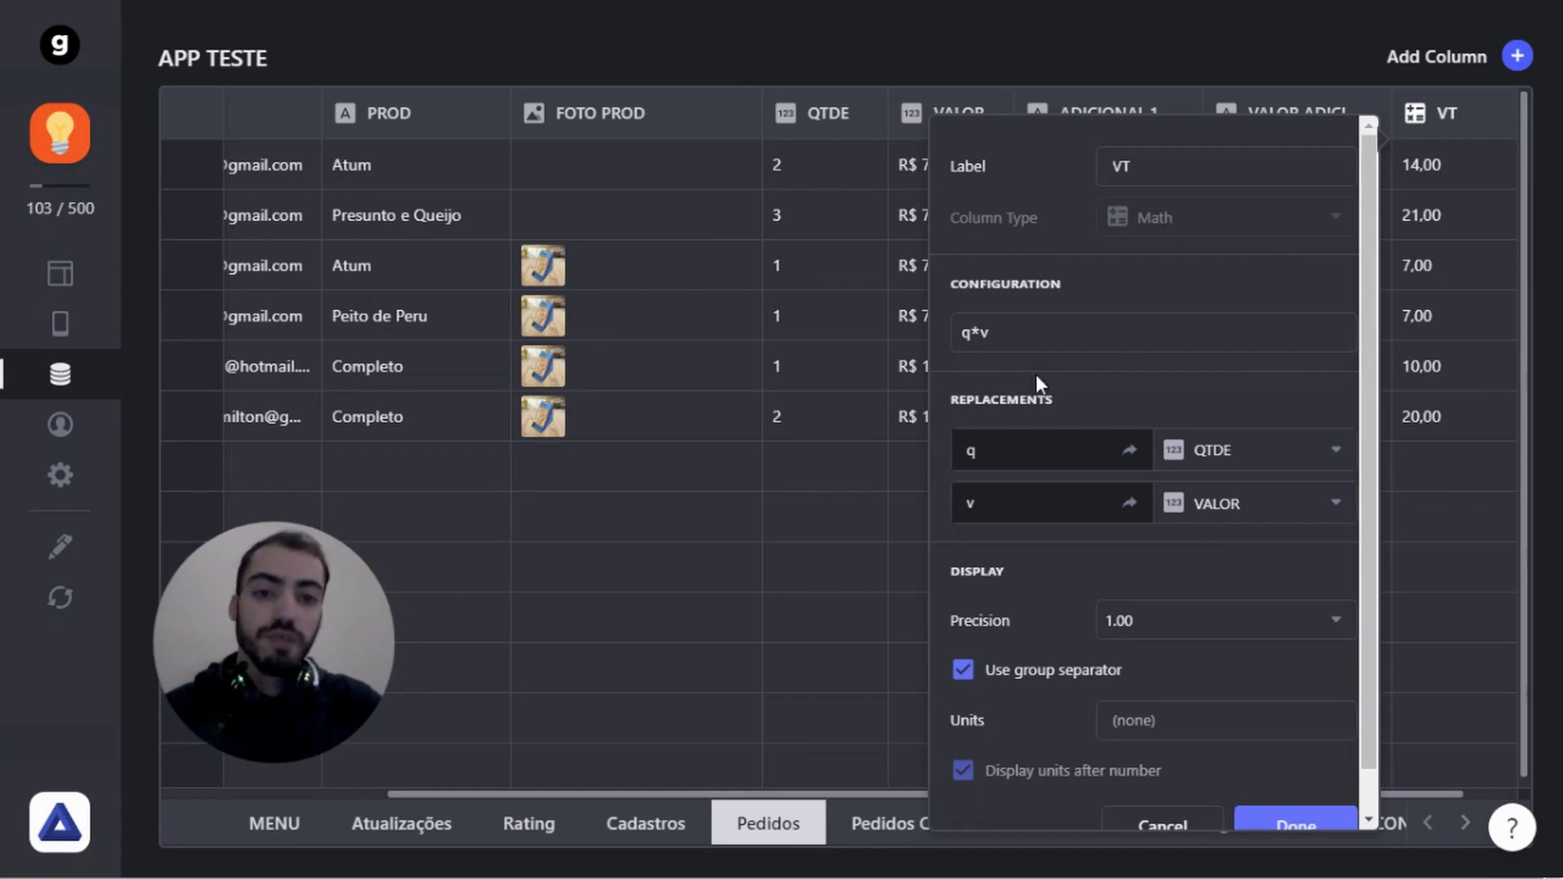
left_click(1286, 825)
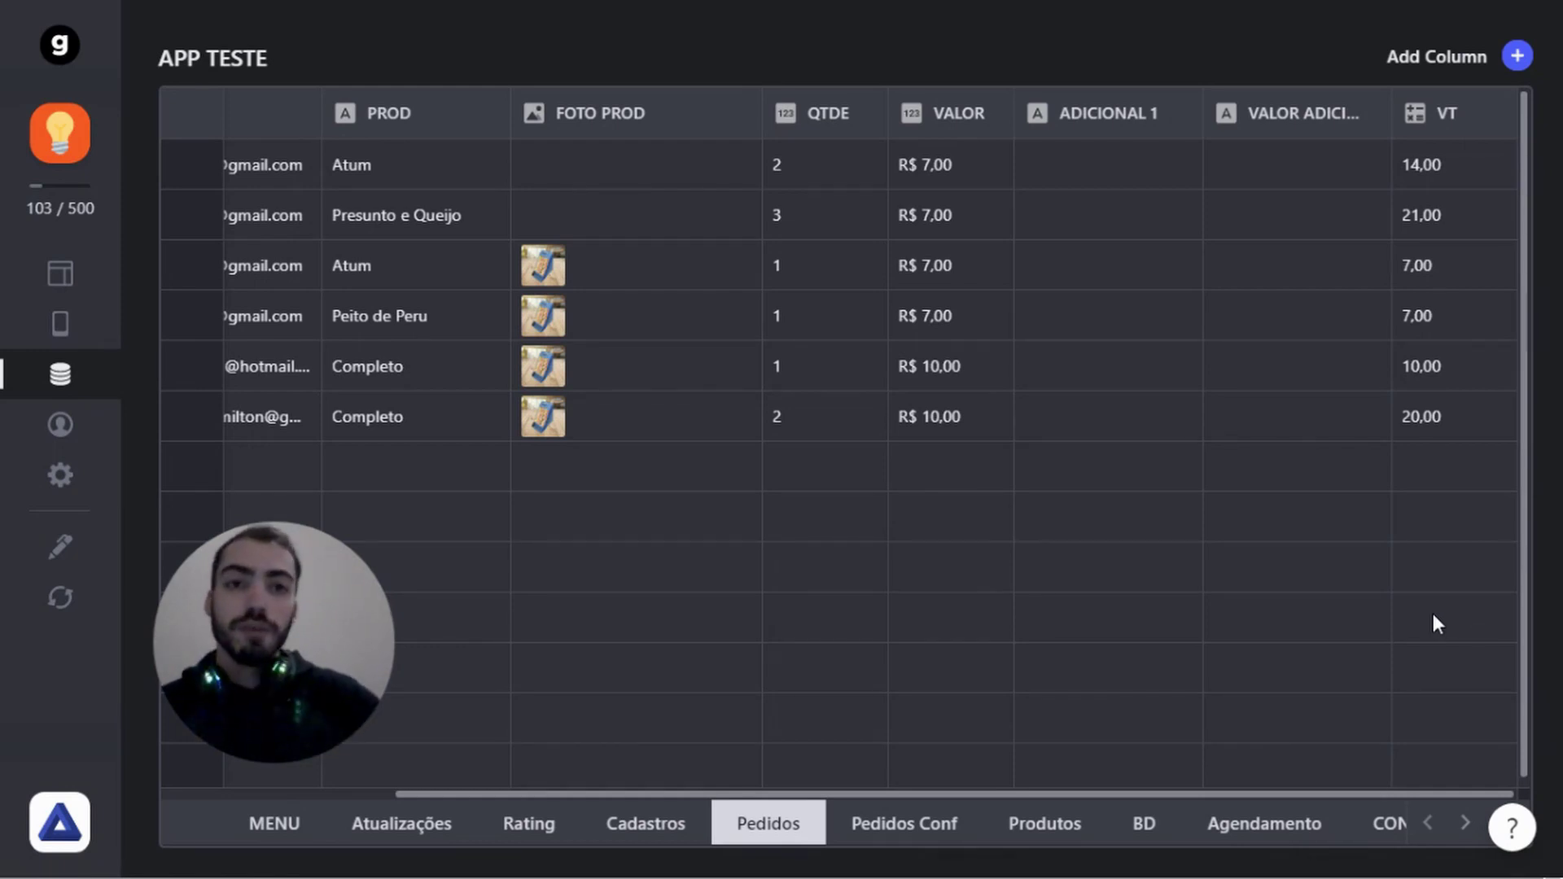
Add a new column of type Rollup to the Pedidos table
left_click(1516, 55)
left_click(1248, 229)
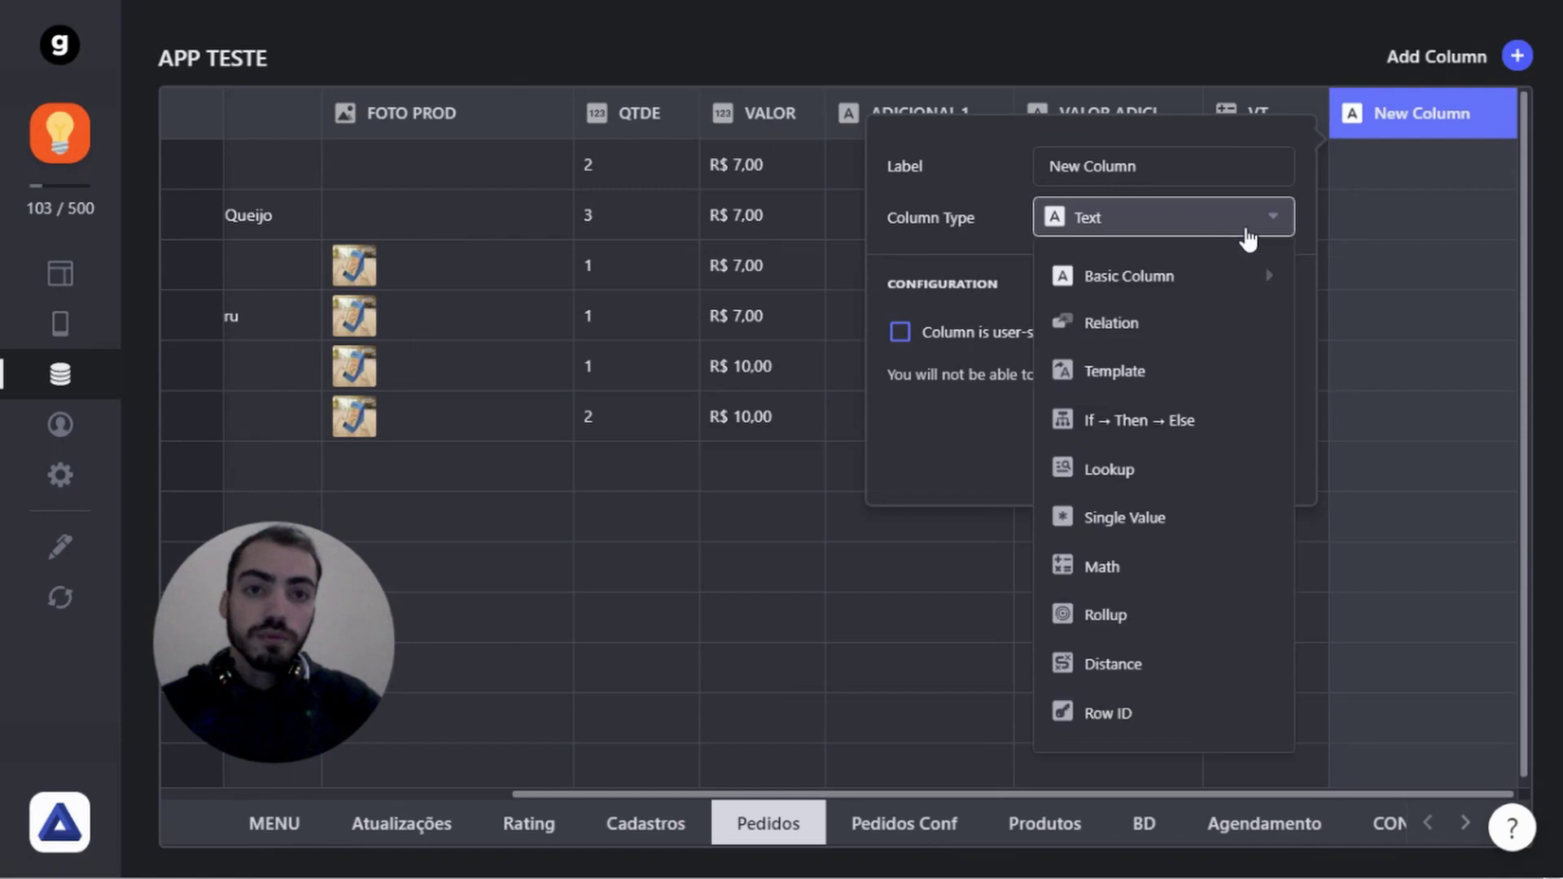
left_click(1150, 615)
Set the new rollup to summarize the values of the VT column in the Pedidos table
left_click(1088, 359)
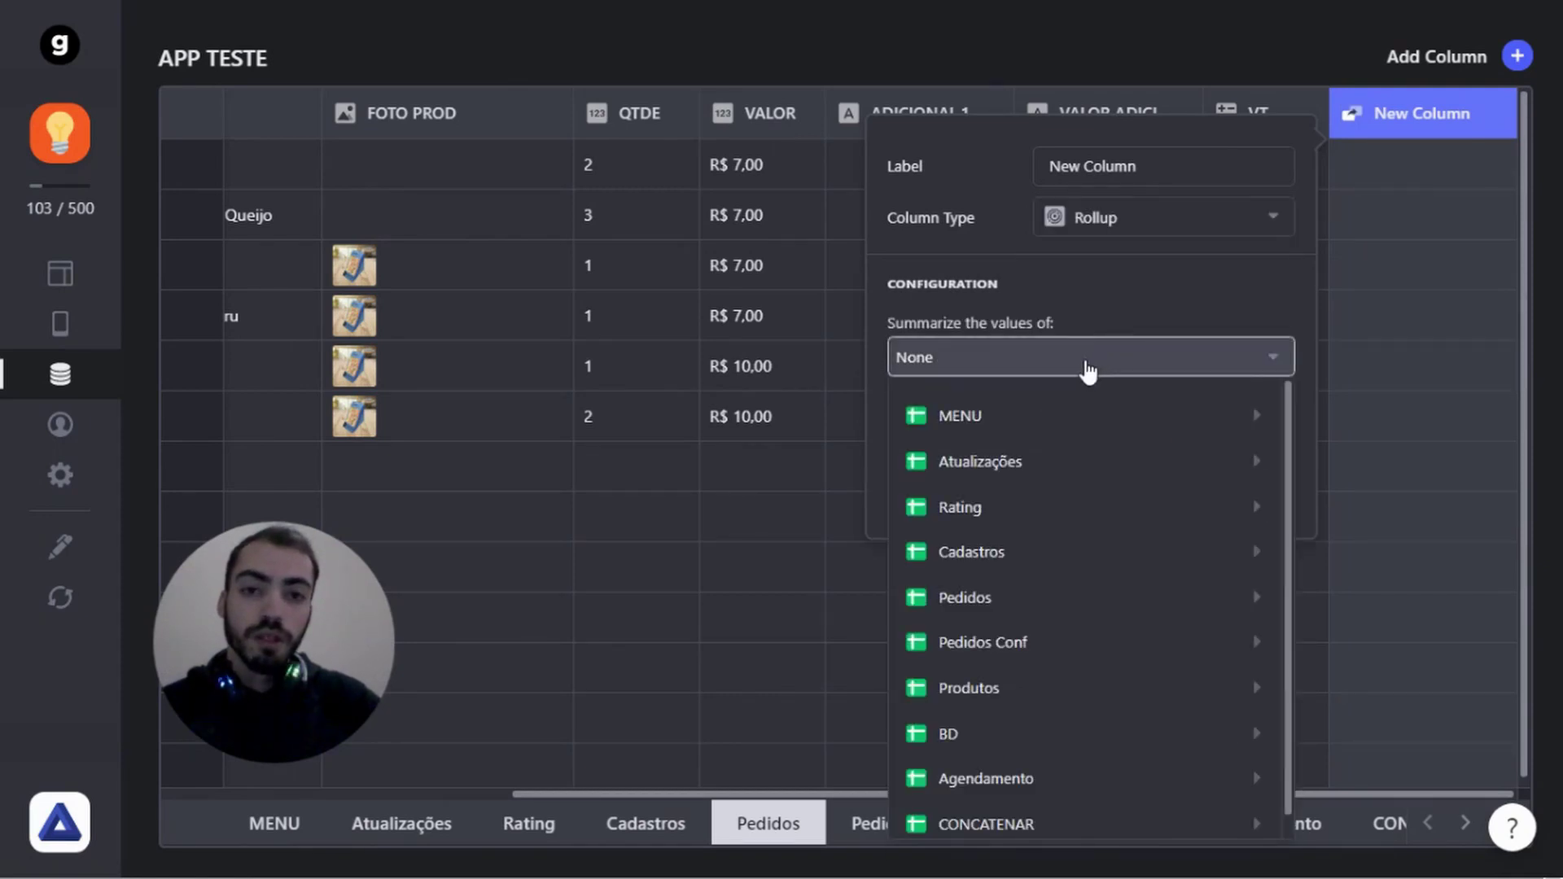
left_click(1083, 366)
left_click(1083, 369)
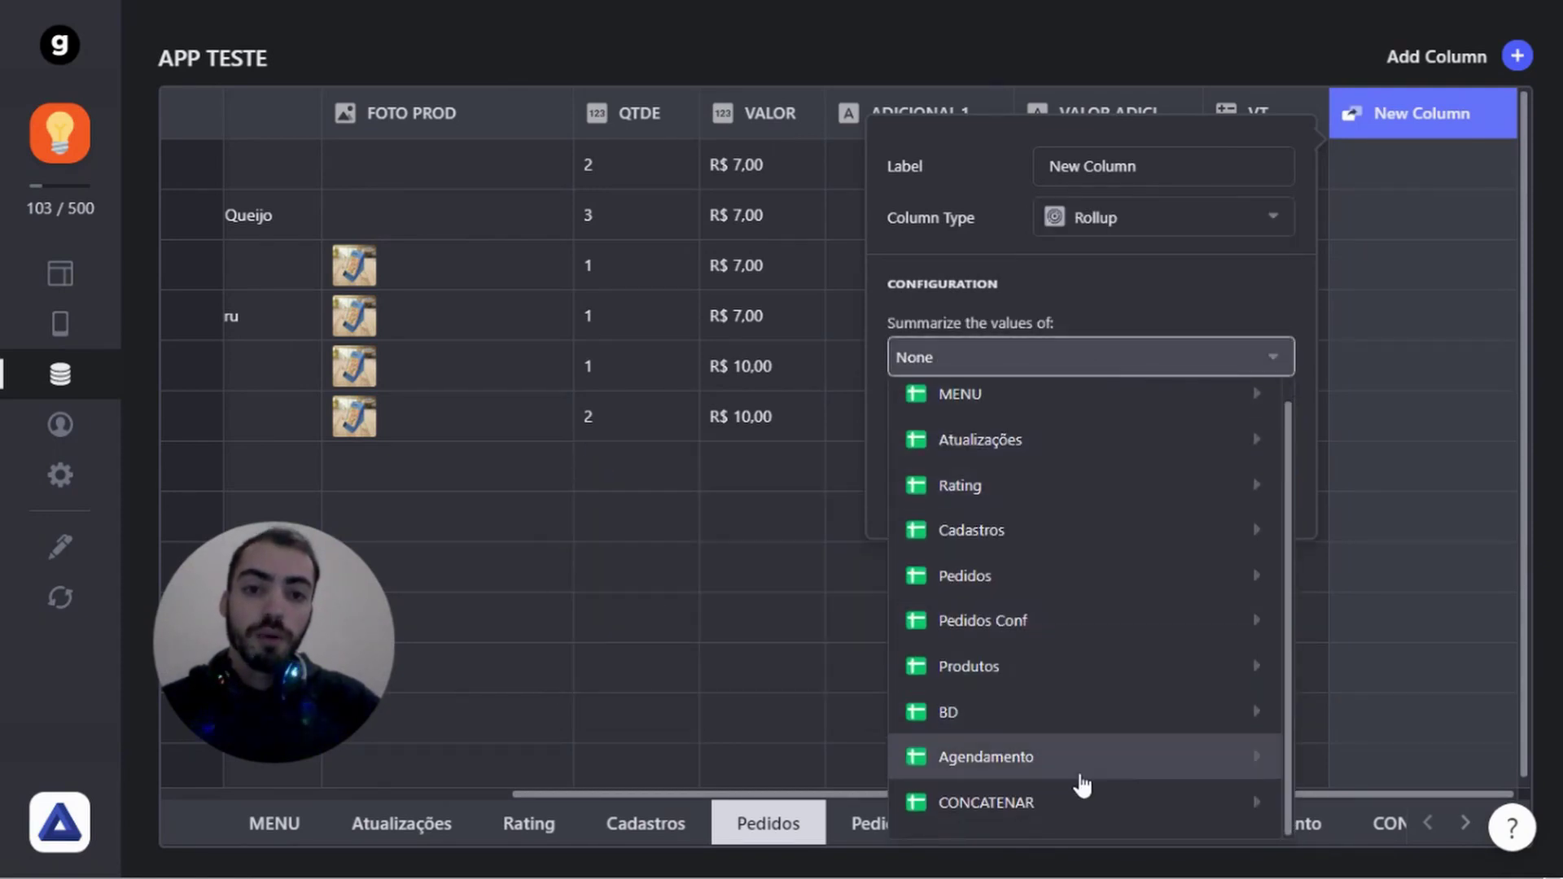
mouse_move(1088, 816)
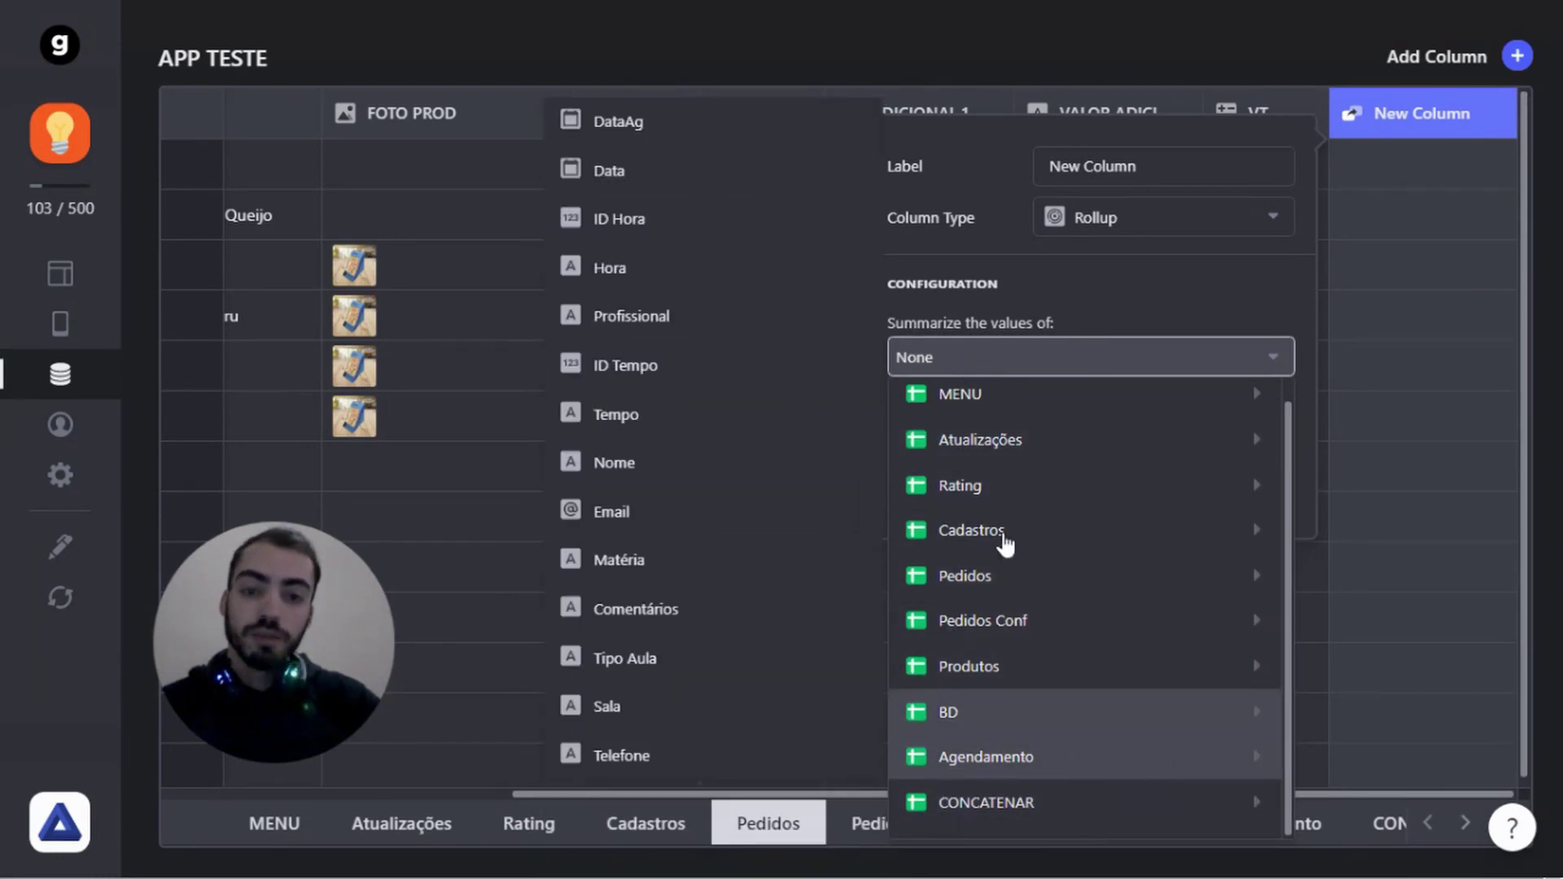
mouse_move(1249, 454)
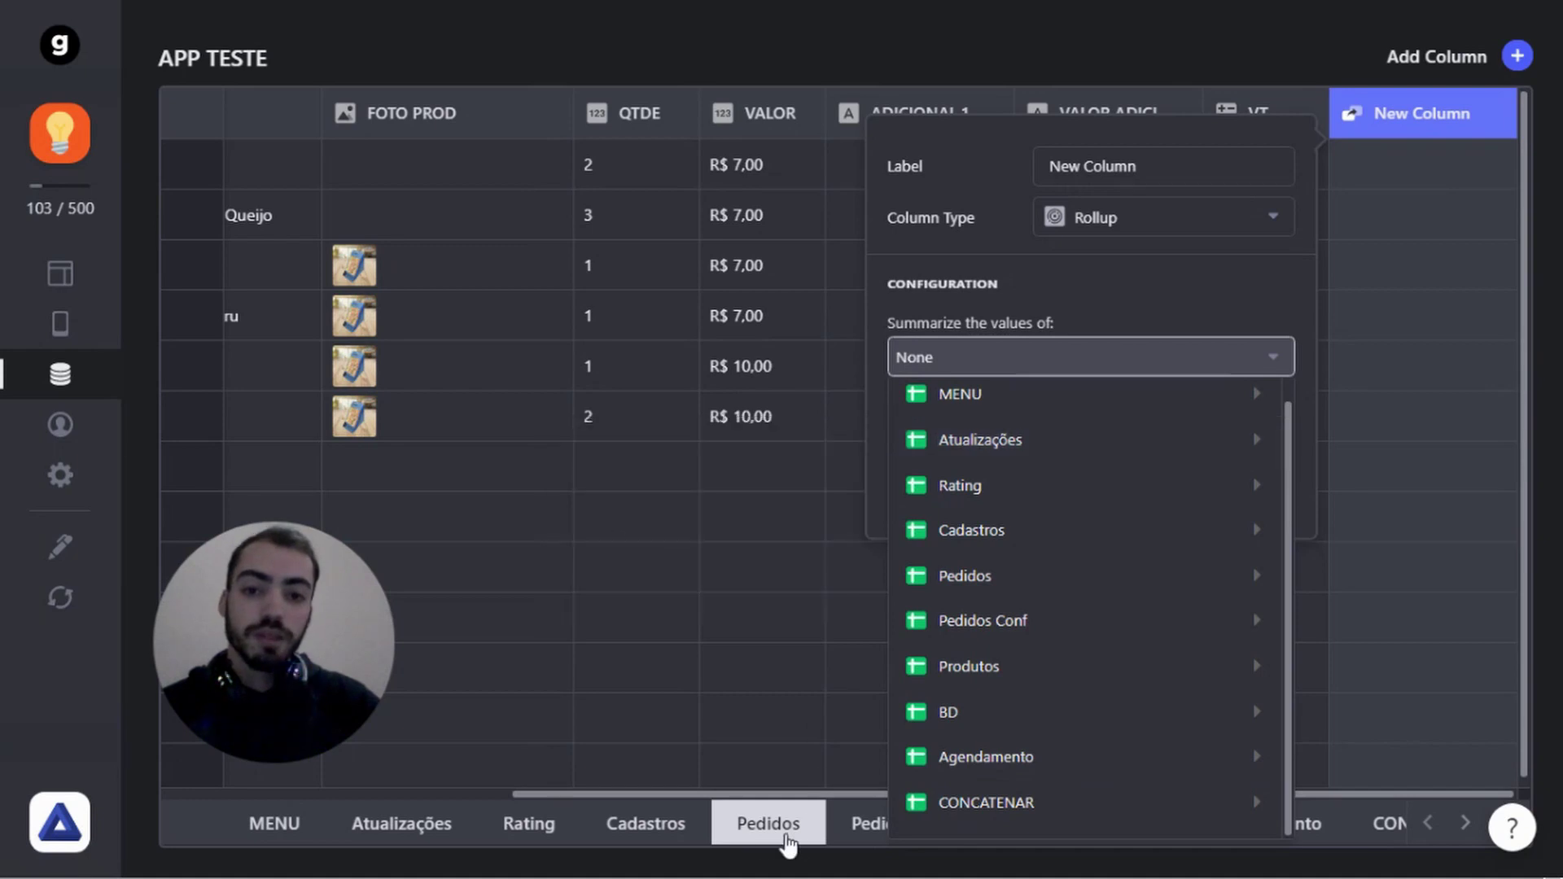
mouse_move(963, 592)
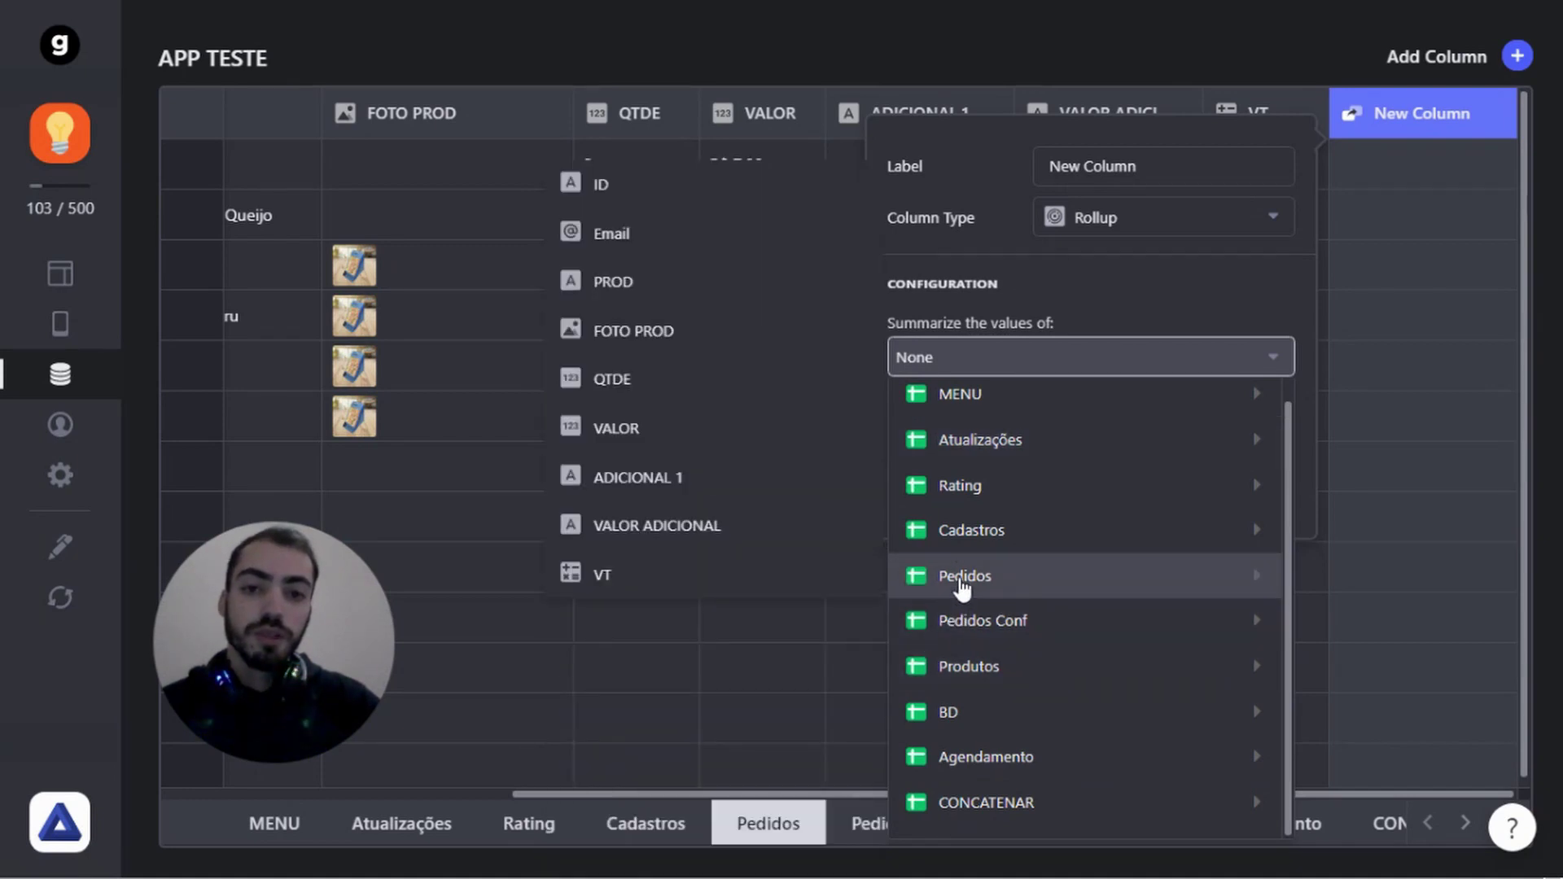
left_click(614, 578)
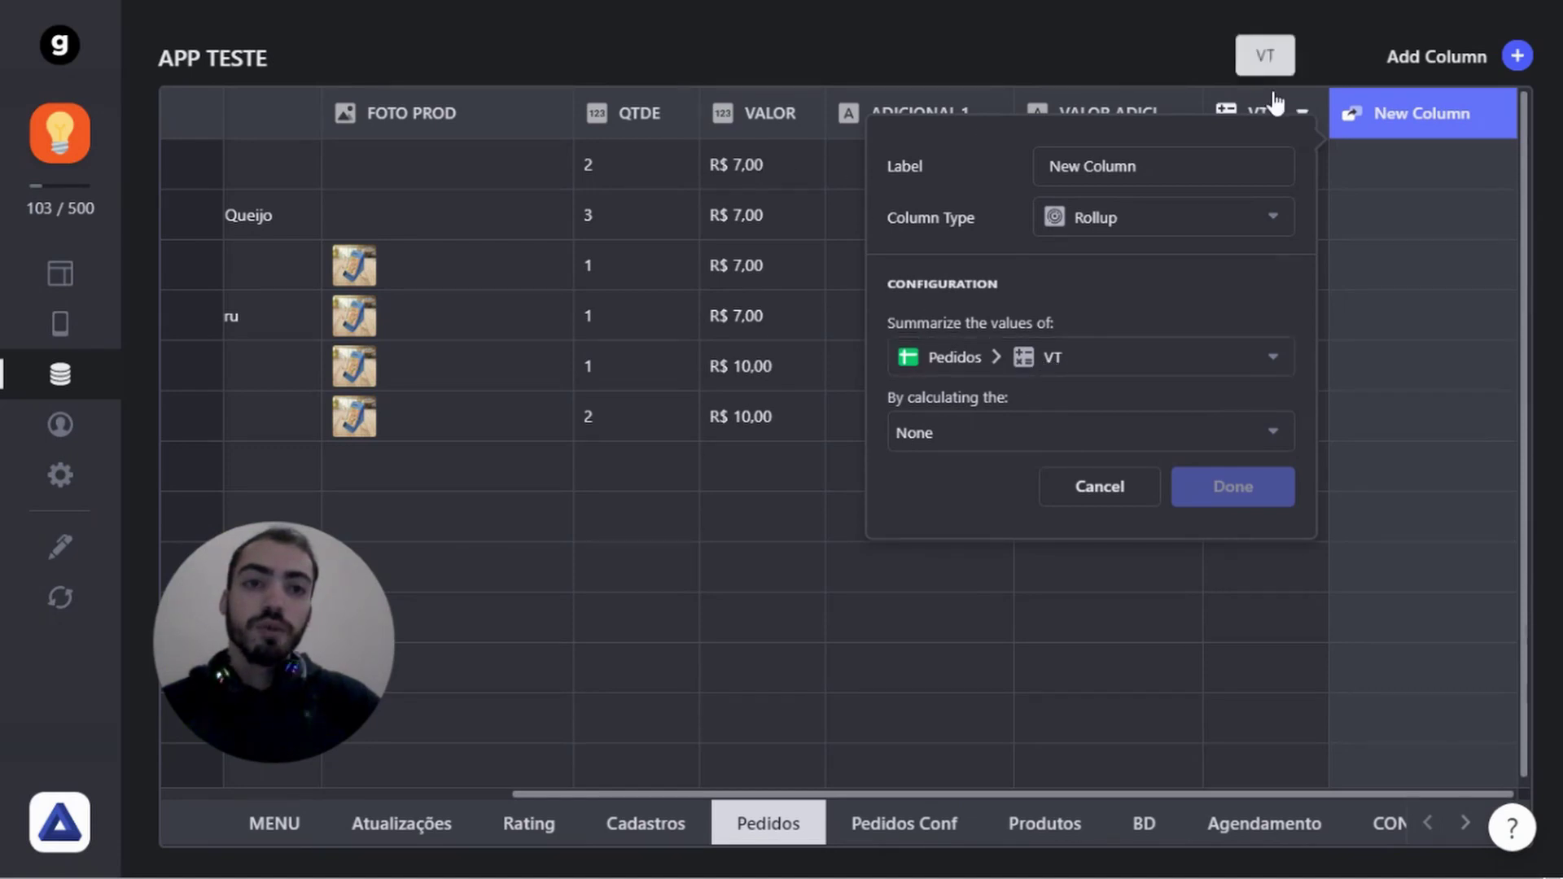
Make the rollup calculate the Sum of the VT values and save the column
left_click(994, 436)
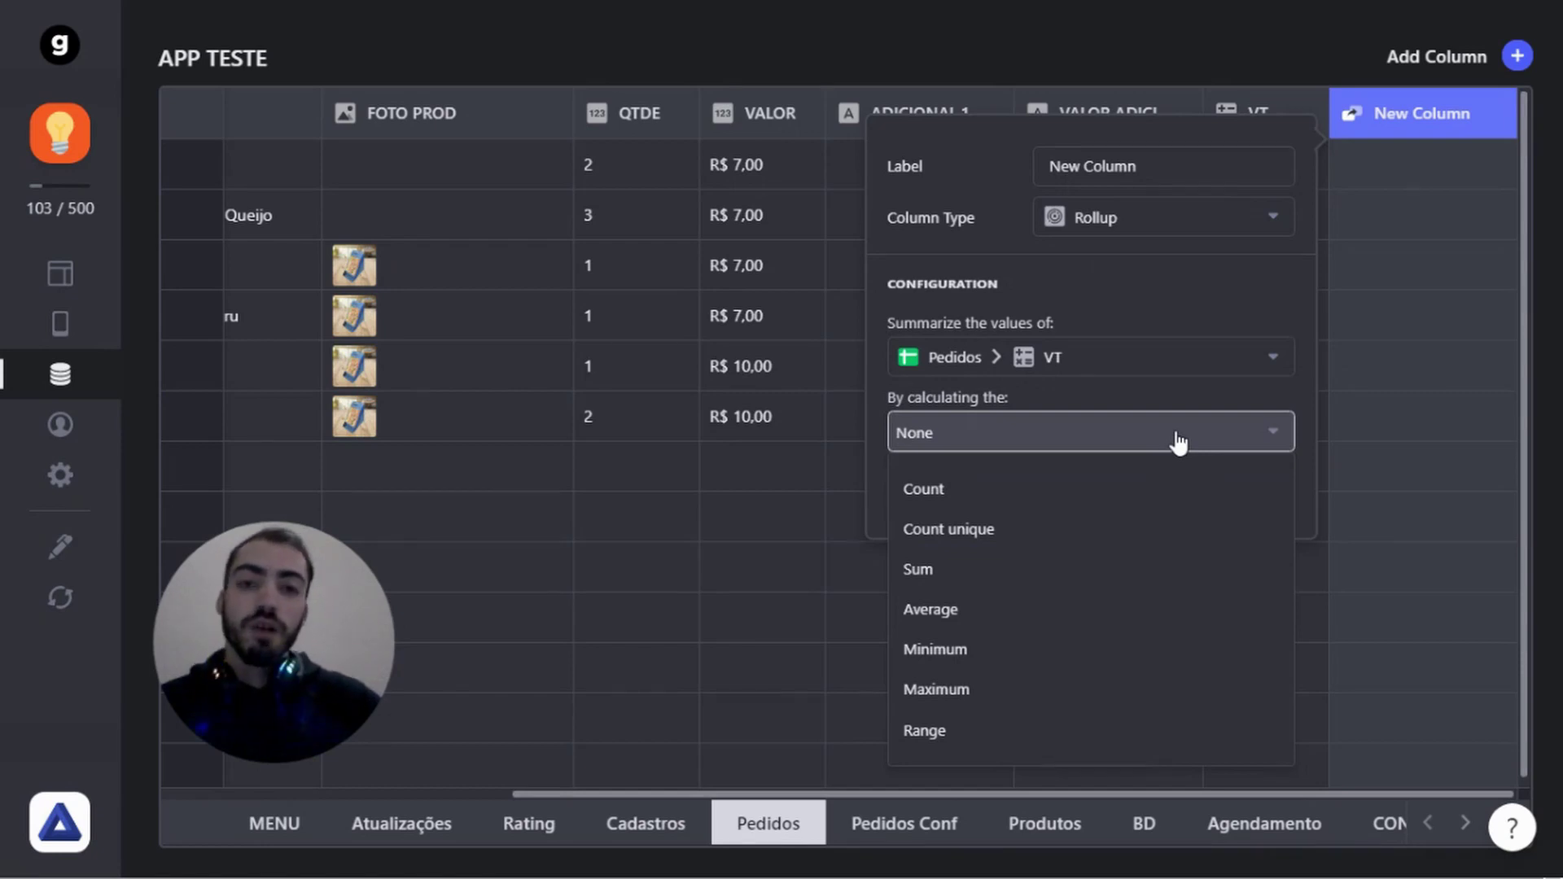
left_click(930, 571)
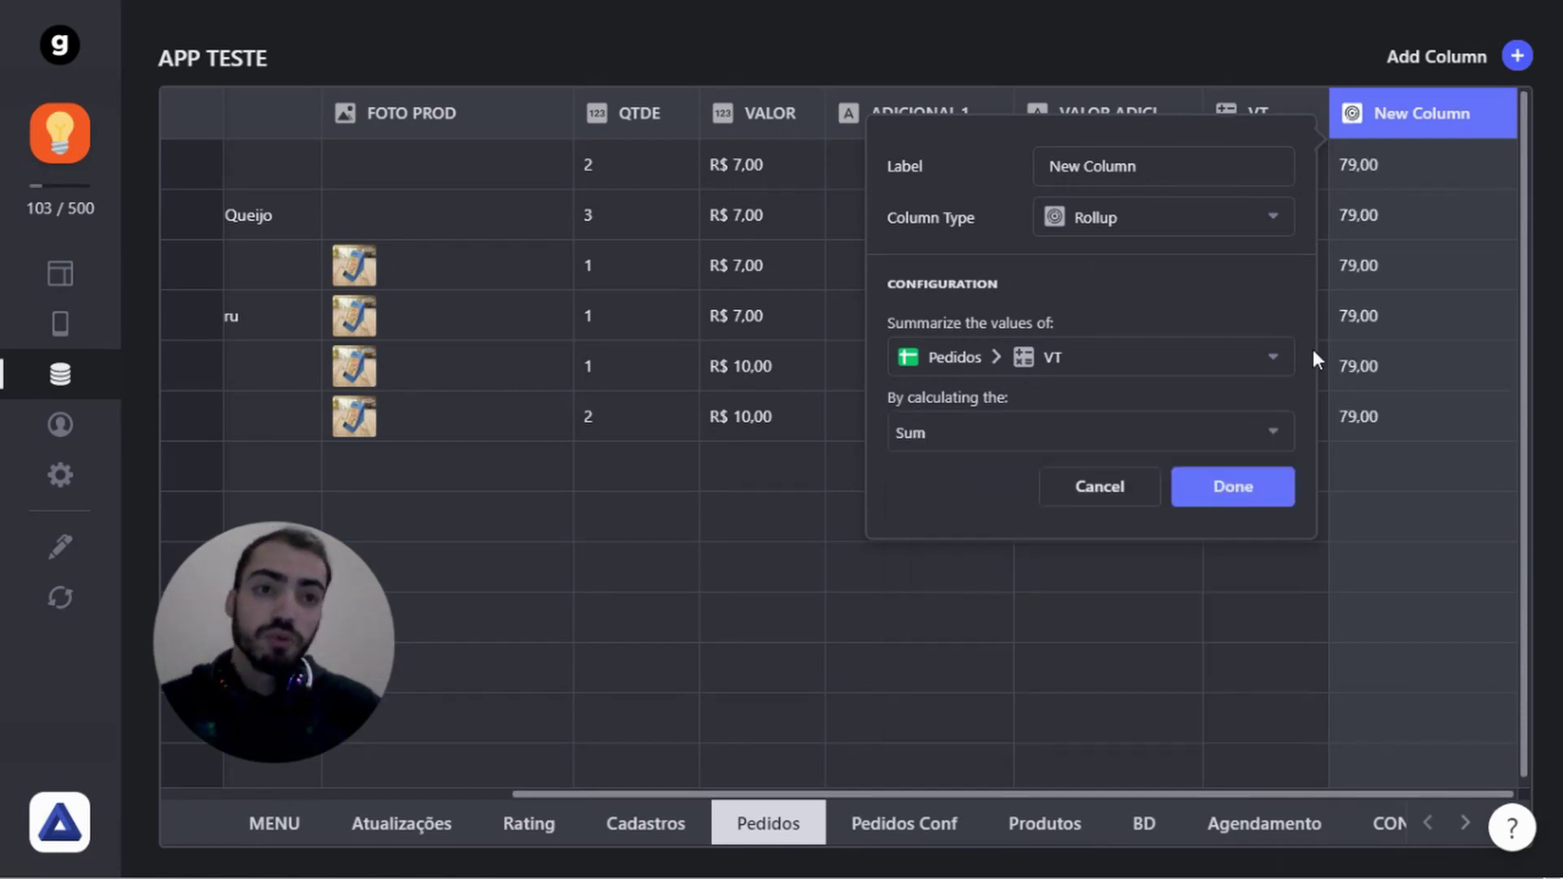
left_click(1267, 497)
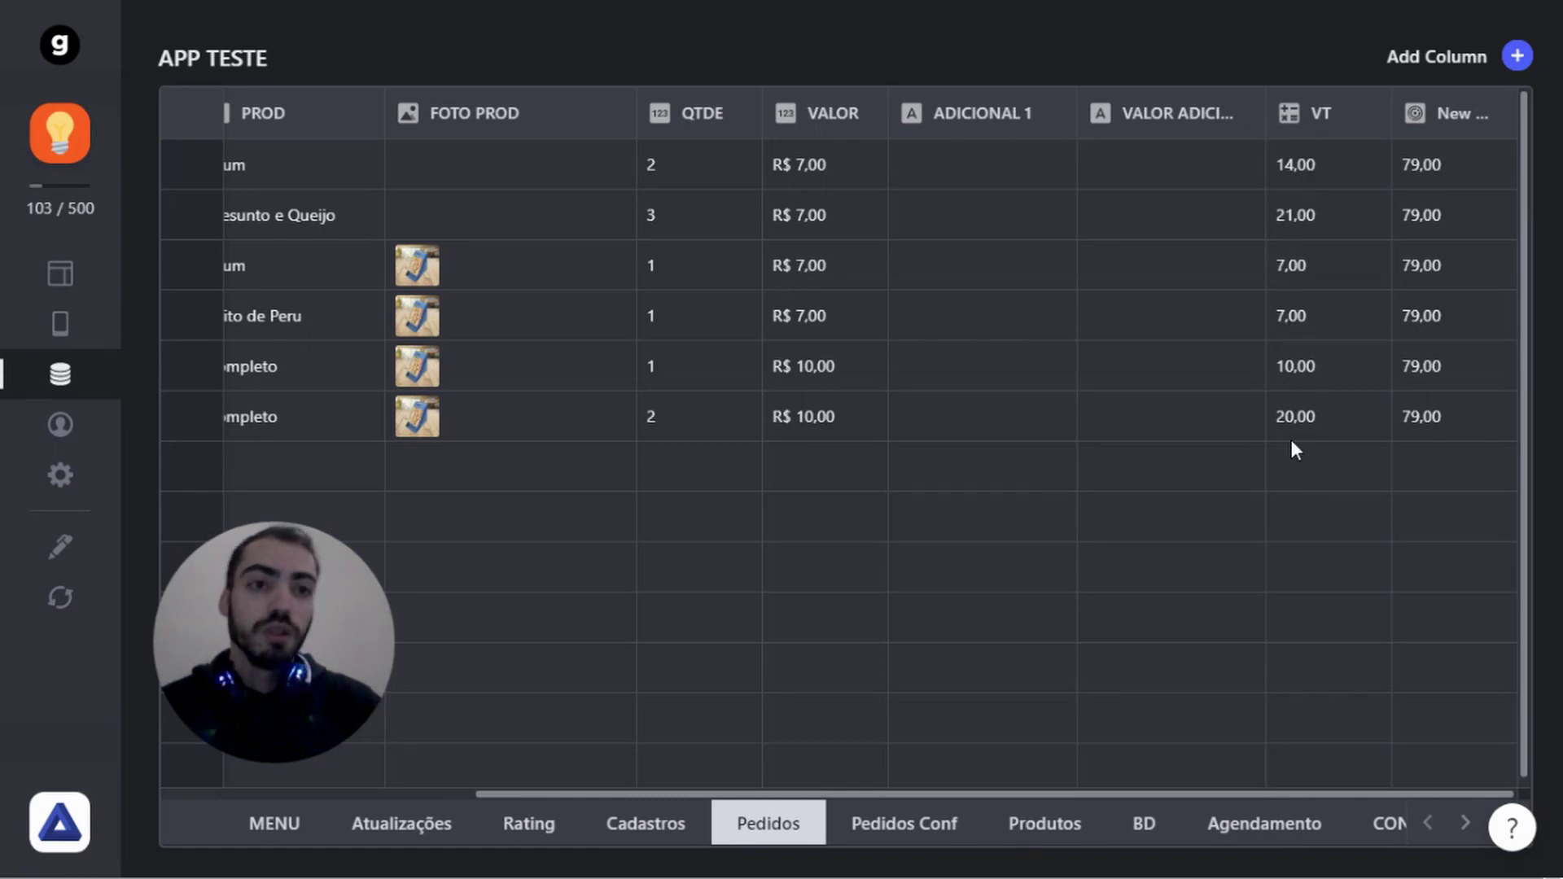
Delete the new Rollup column from the Pedidos table
left_click(1489, 114)
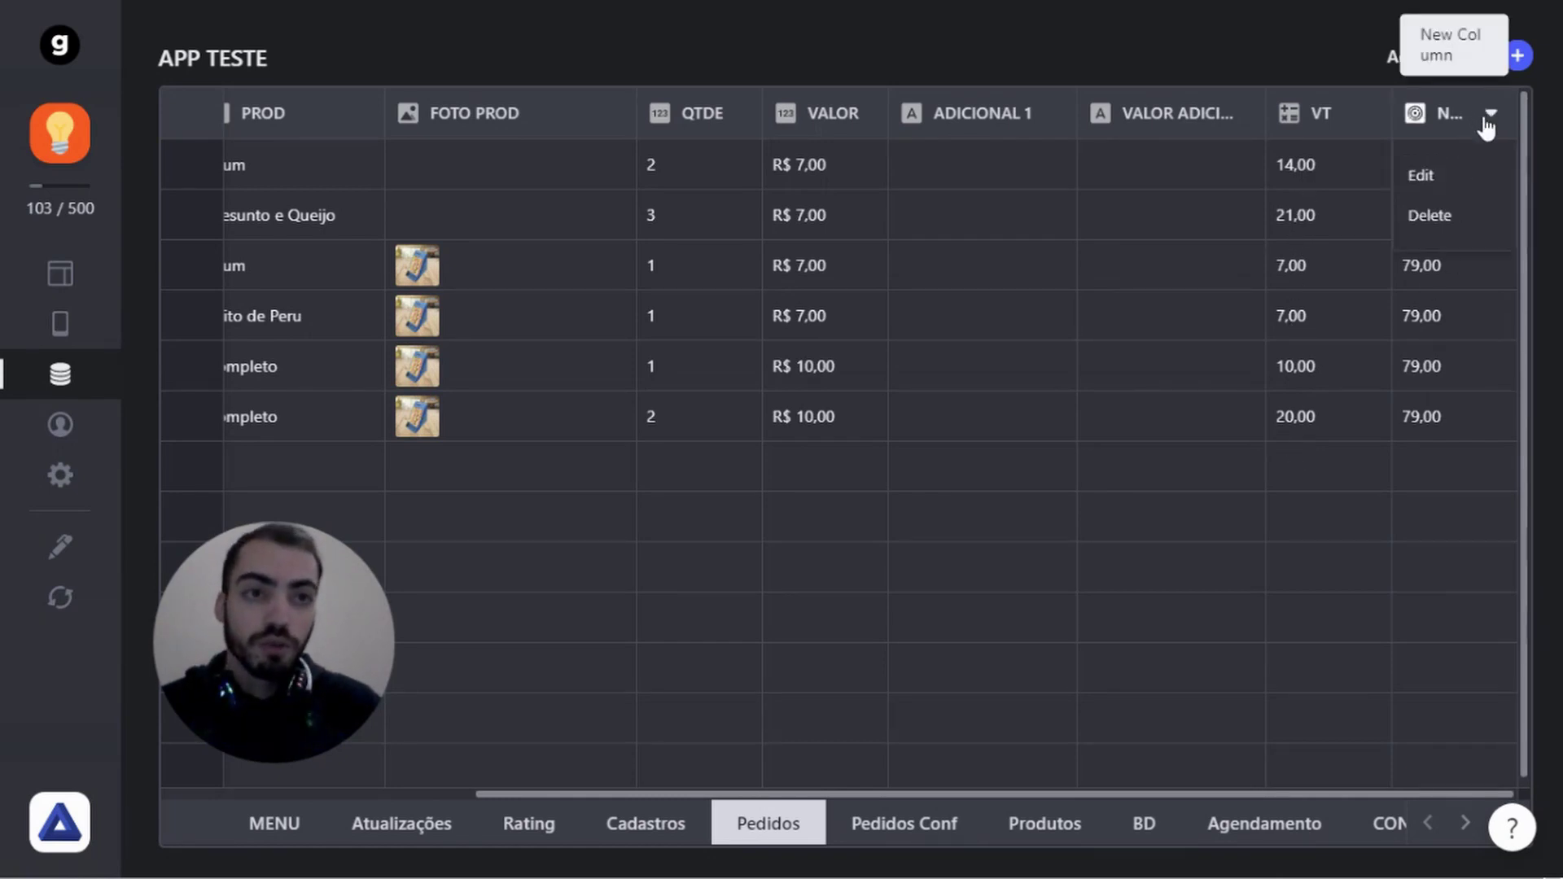
left_click(1454, 217)
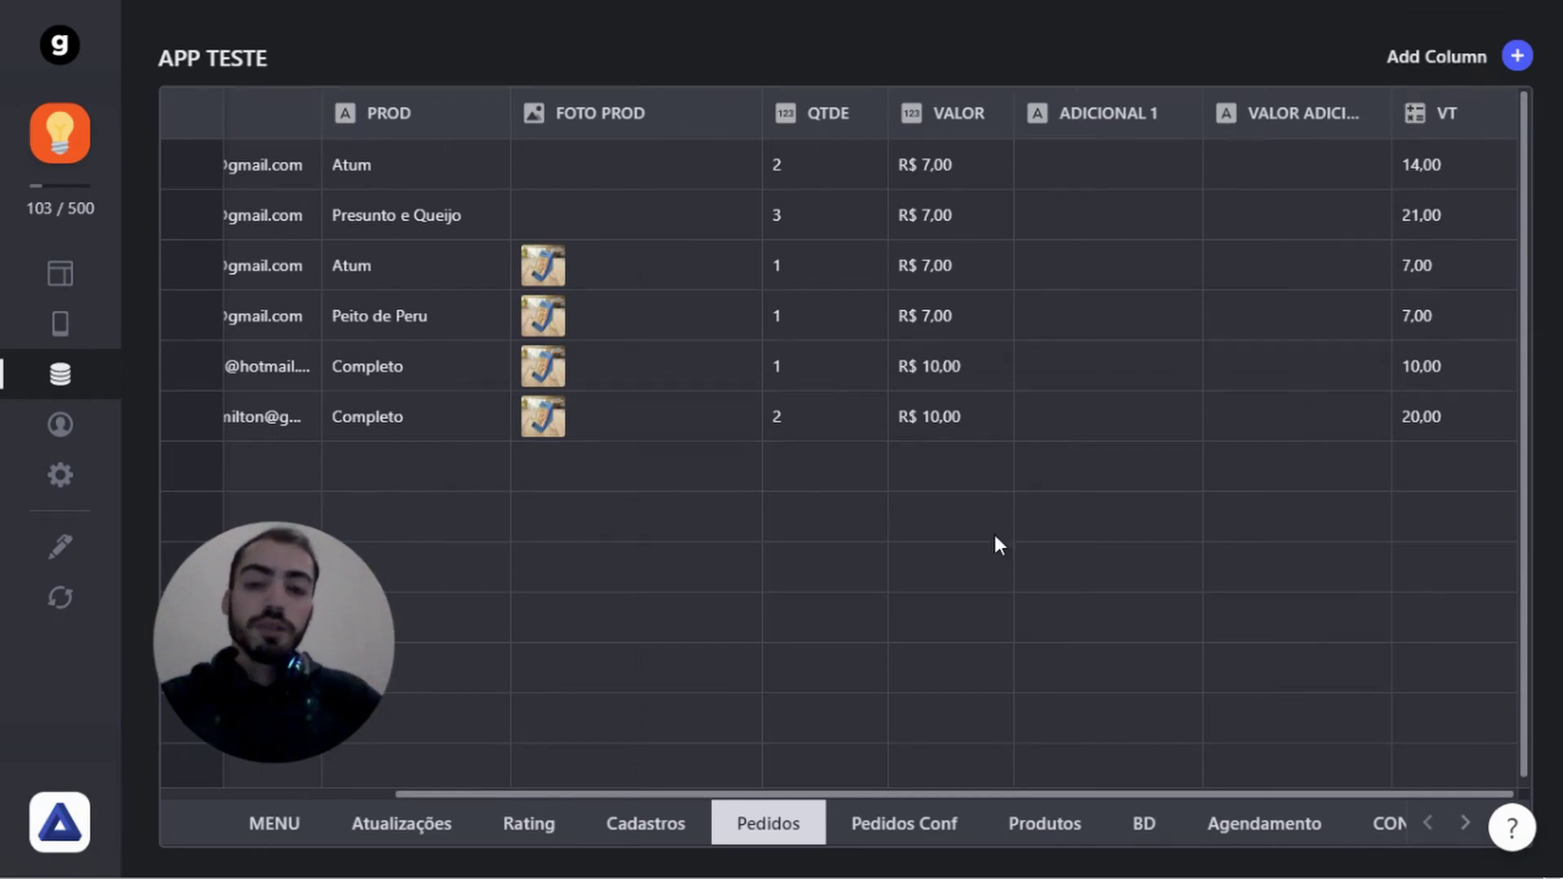
Compare the full ID values of the first two orders in the Pedidos table
left_click_drag(920, 795, 353, 768)
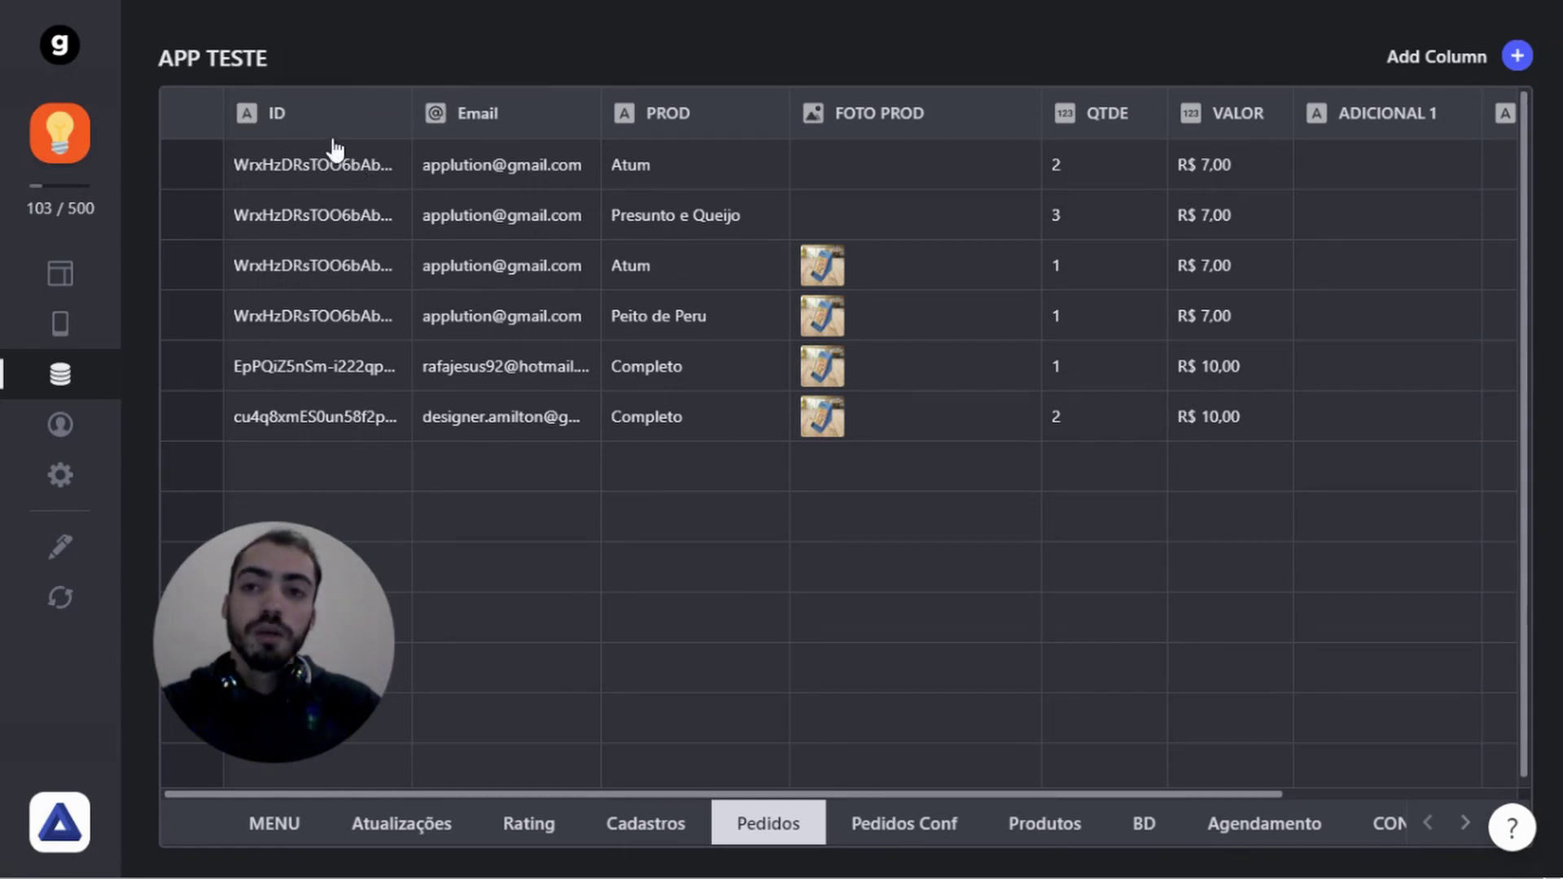
double_click(310, 158)
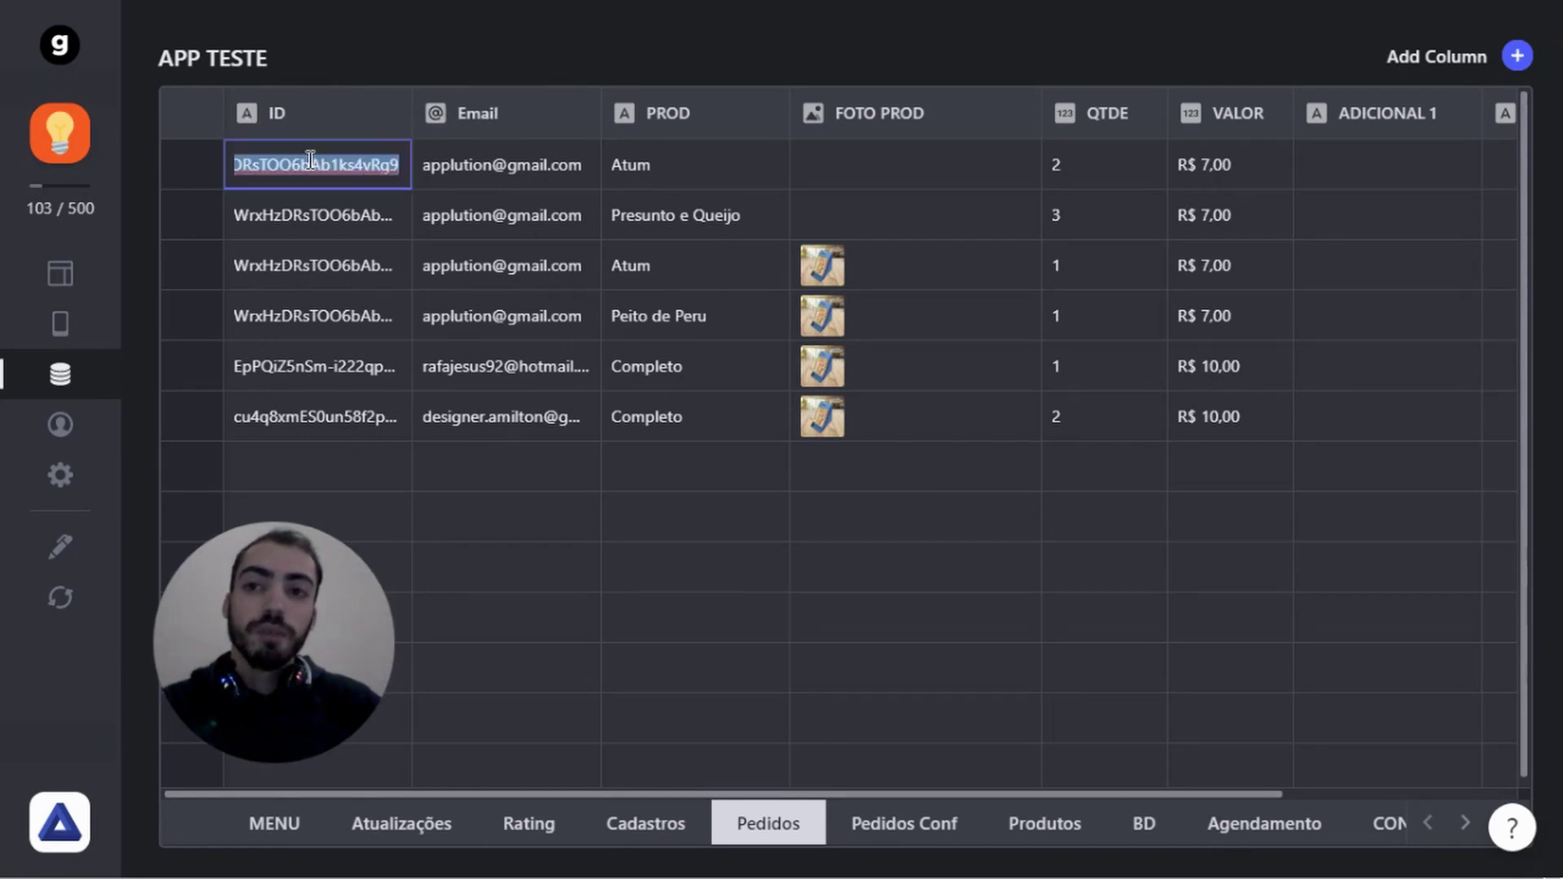
left_click(400, 164)
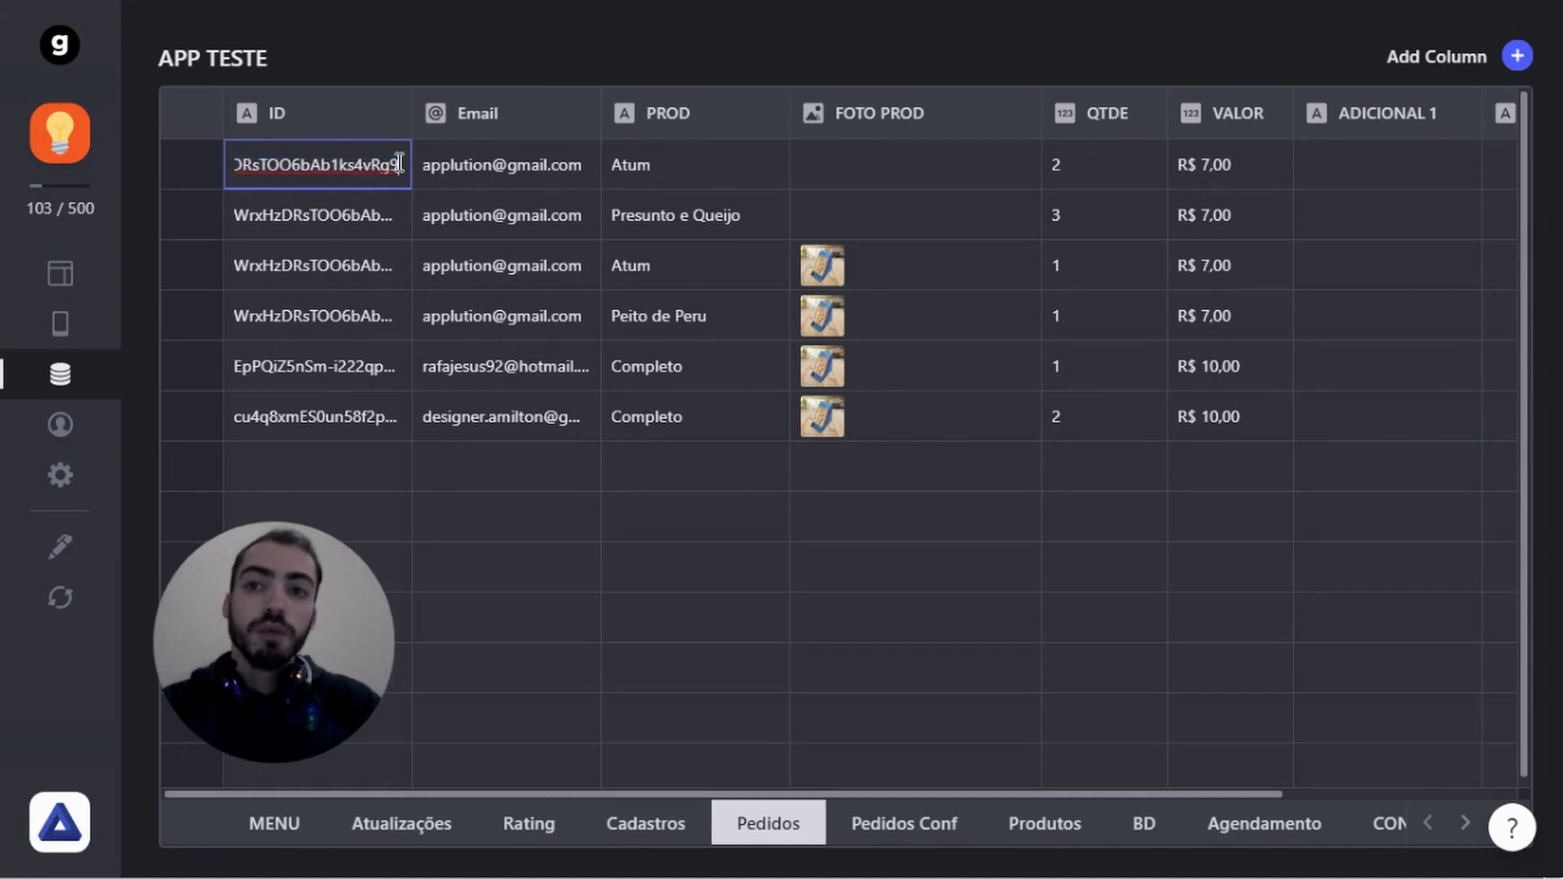
double_click(365, 227)
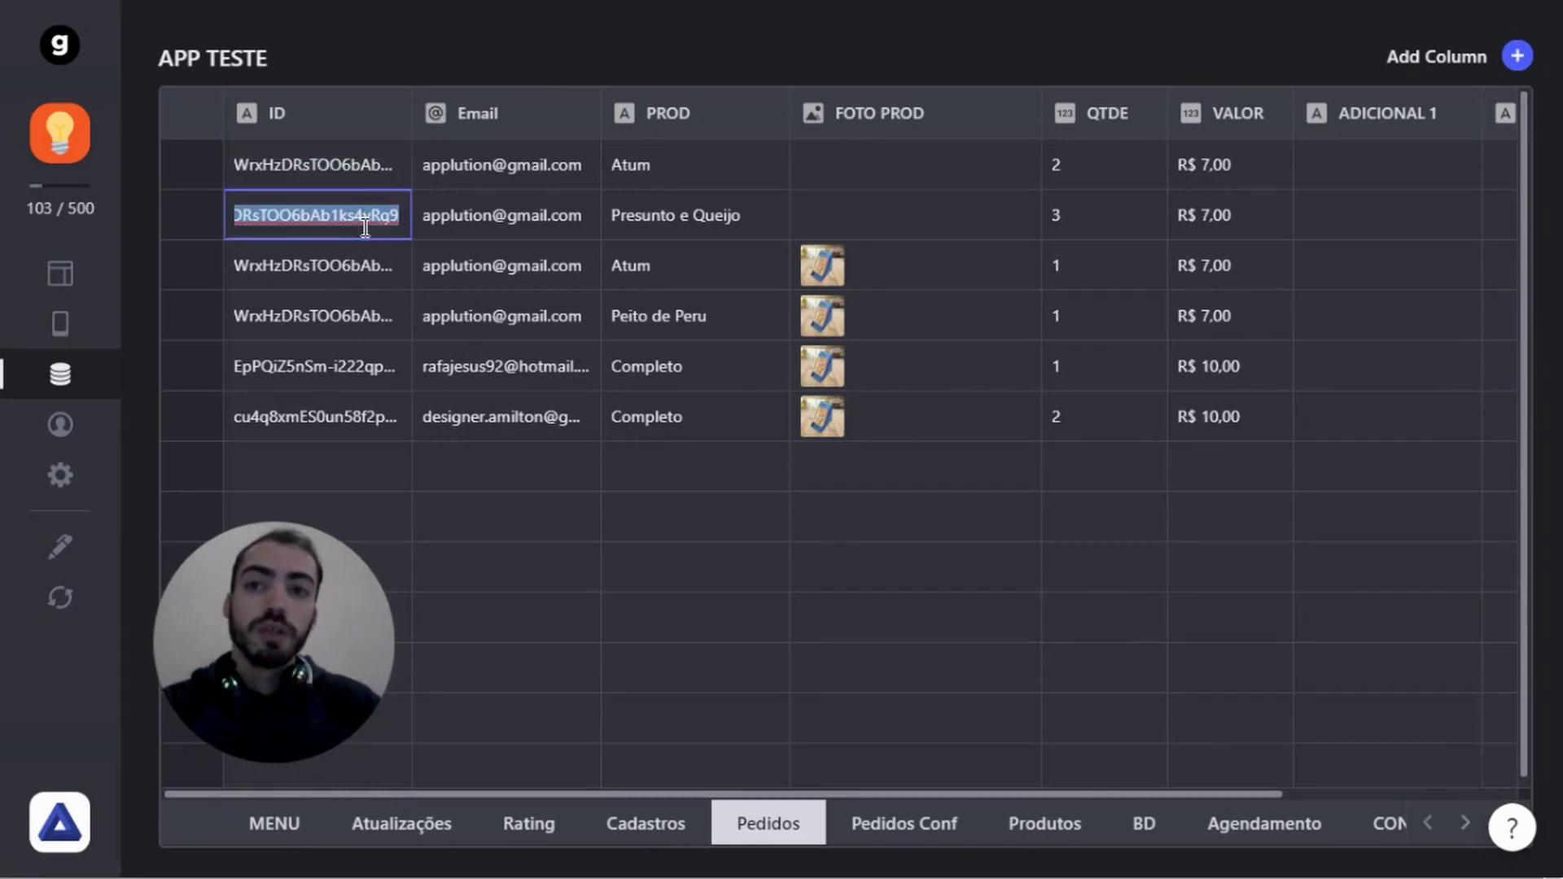
left_click(402, 220)
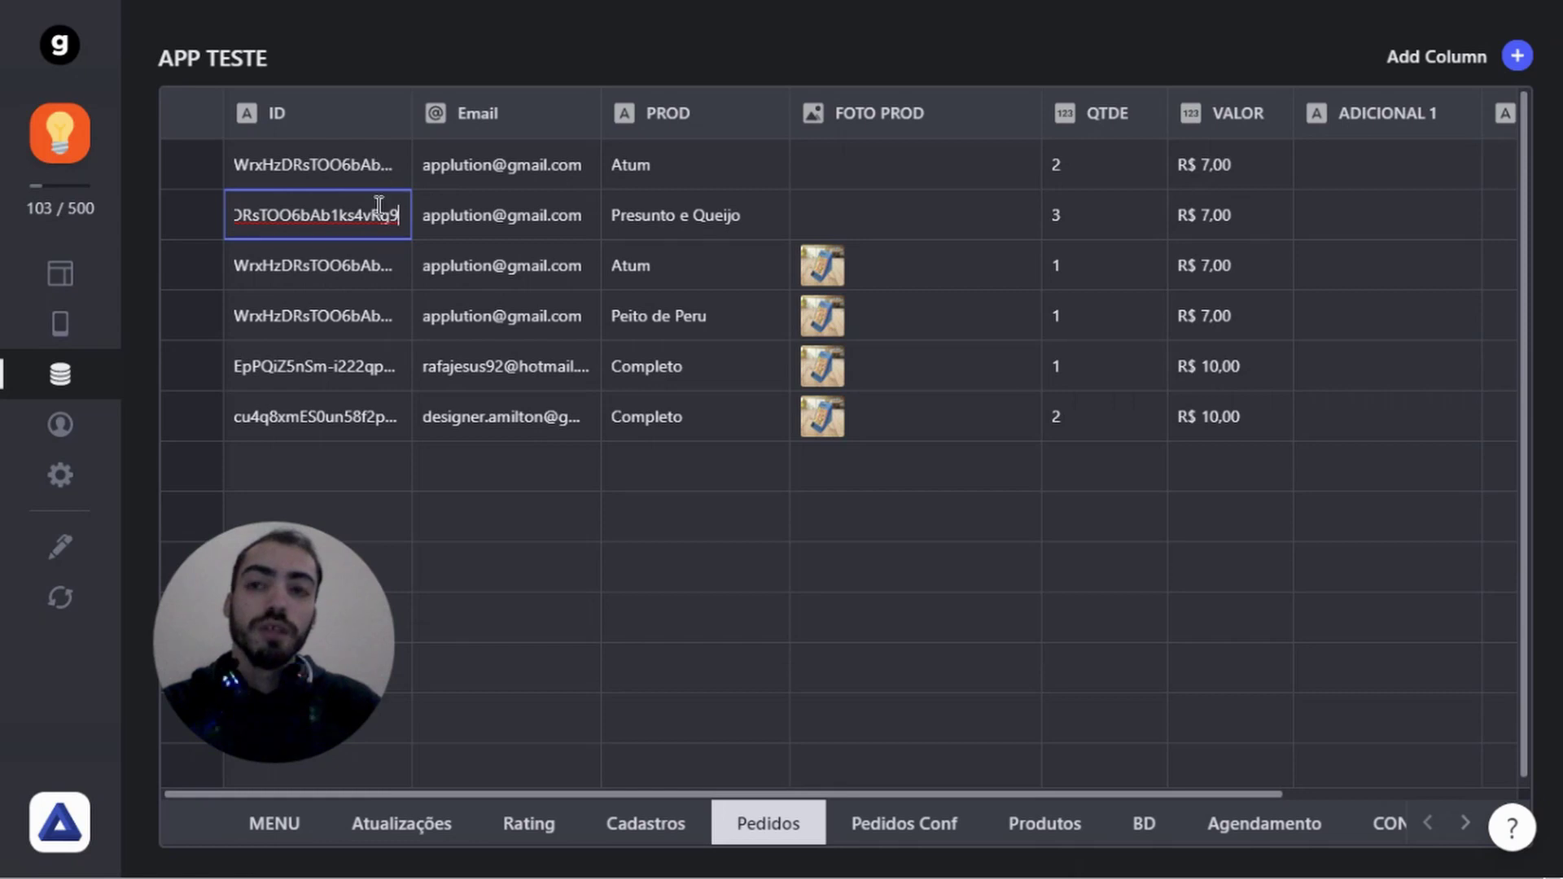
left_click(377, 176)
left_click(375, 225)
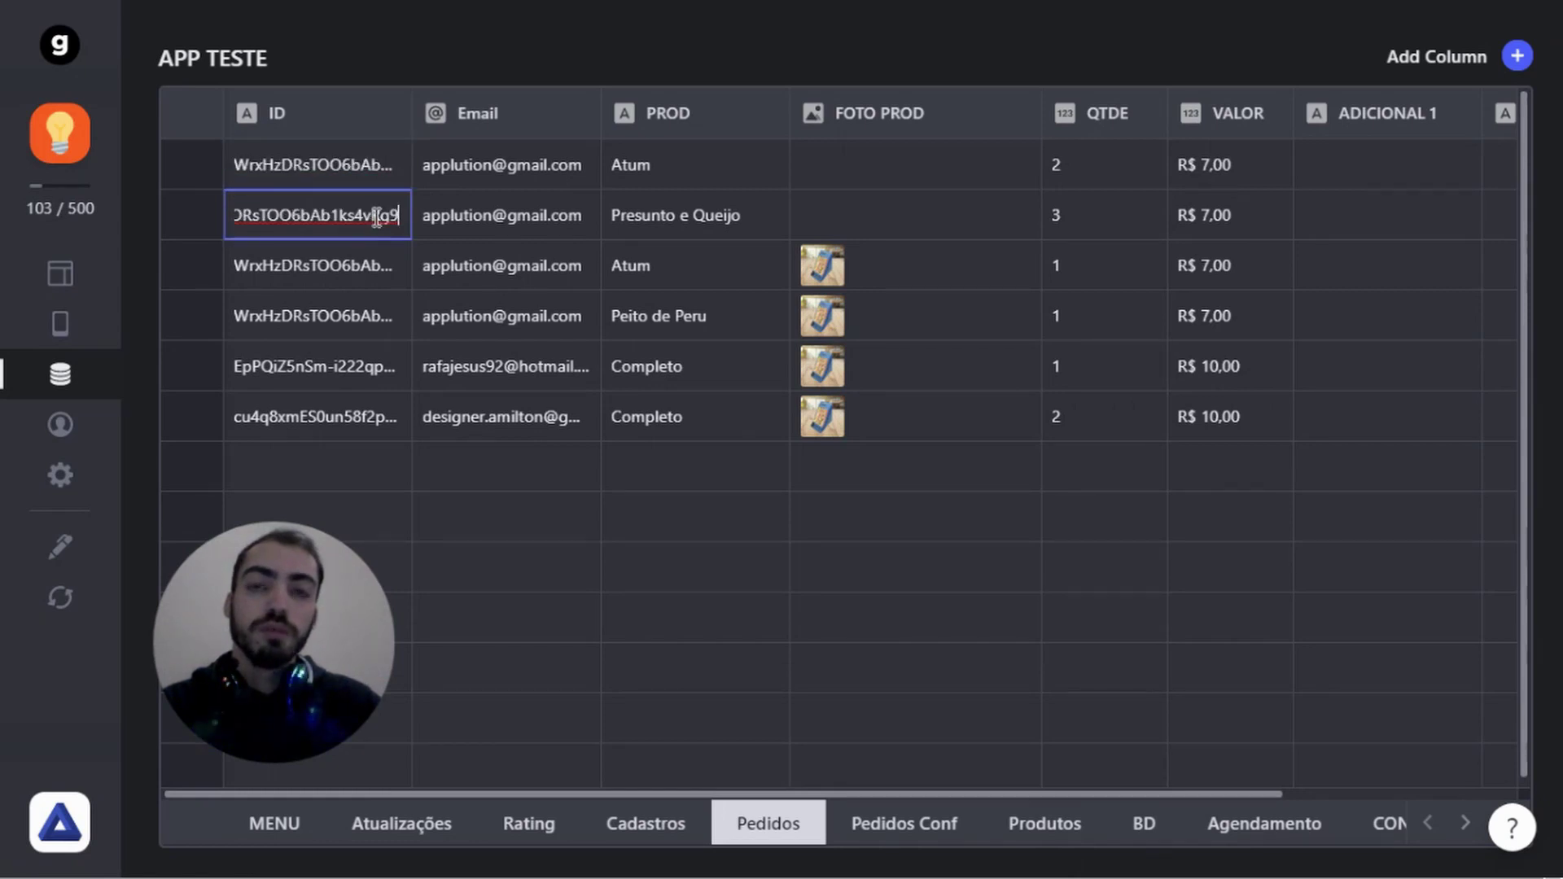
Compare the full ID values of the third and fourth orders, Atum and Peito de Peru
left_click(356, 258)
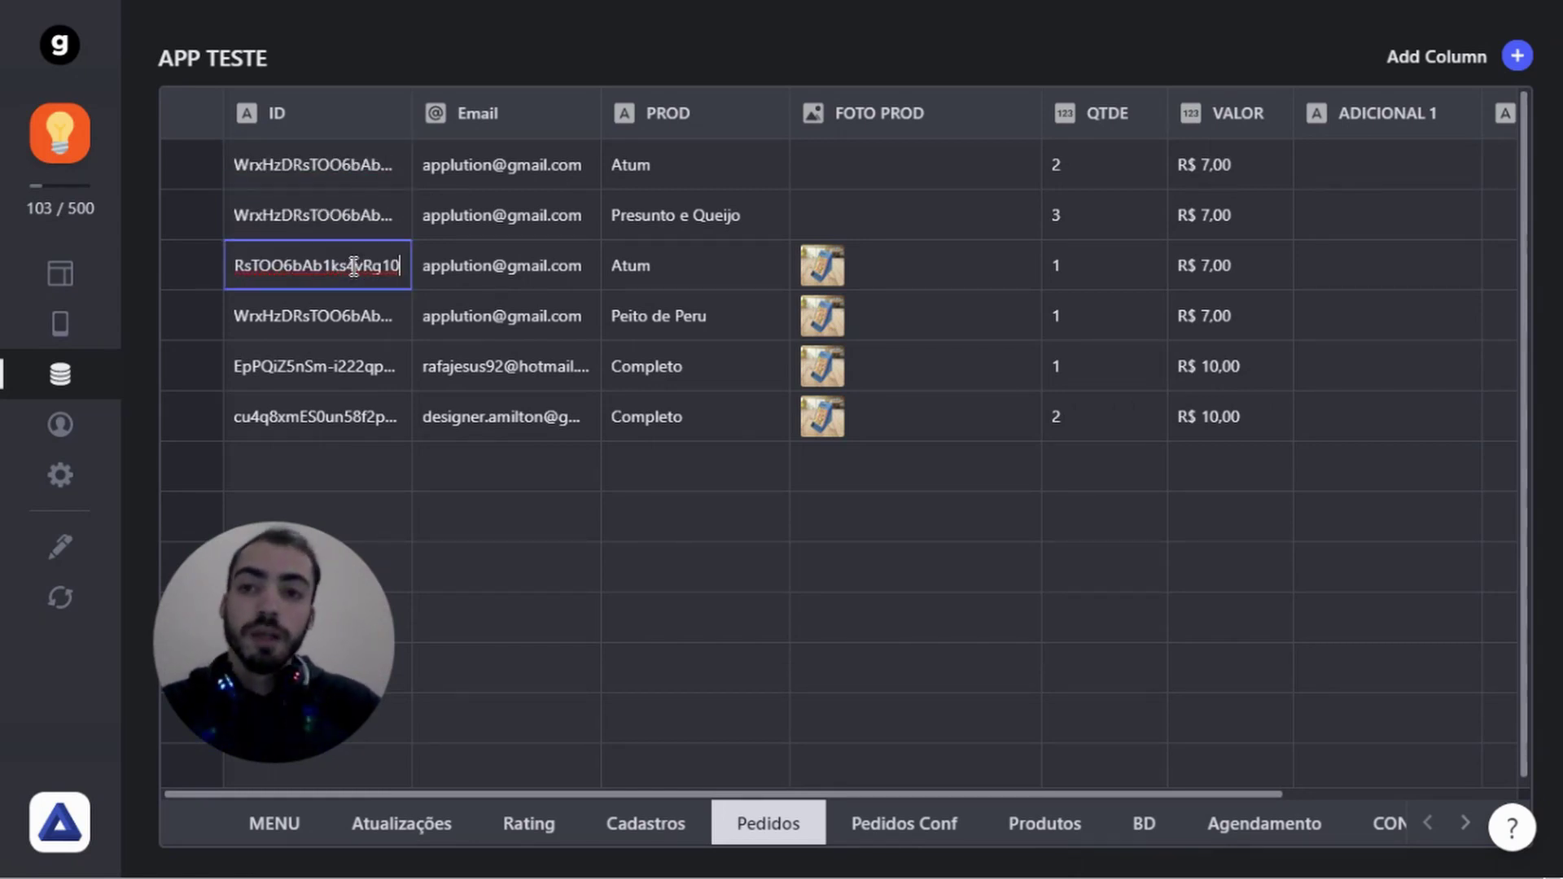
left_click(365, 319)
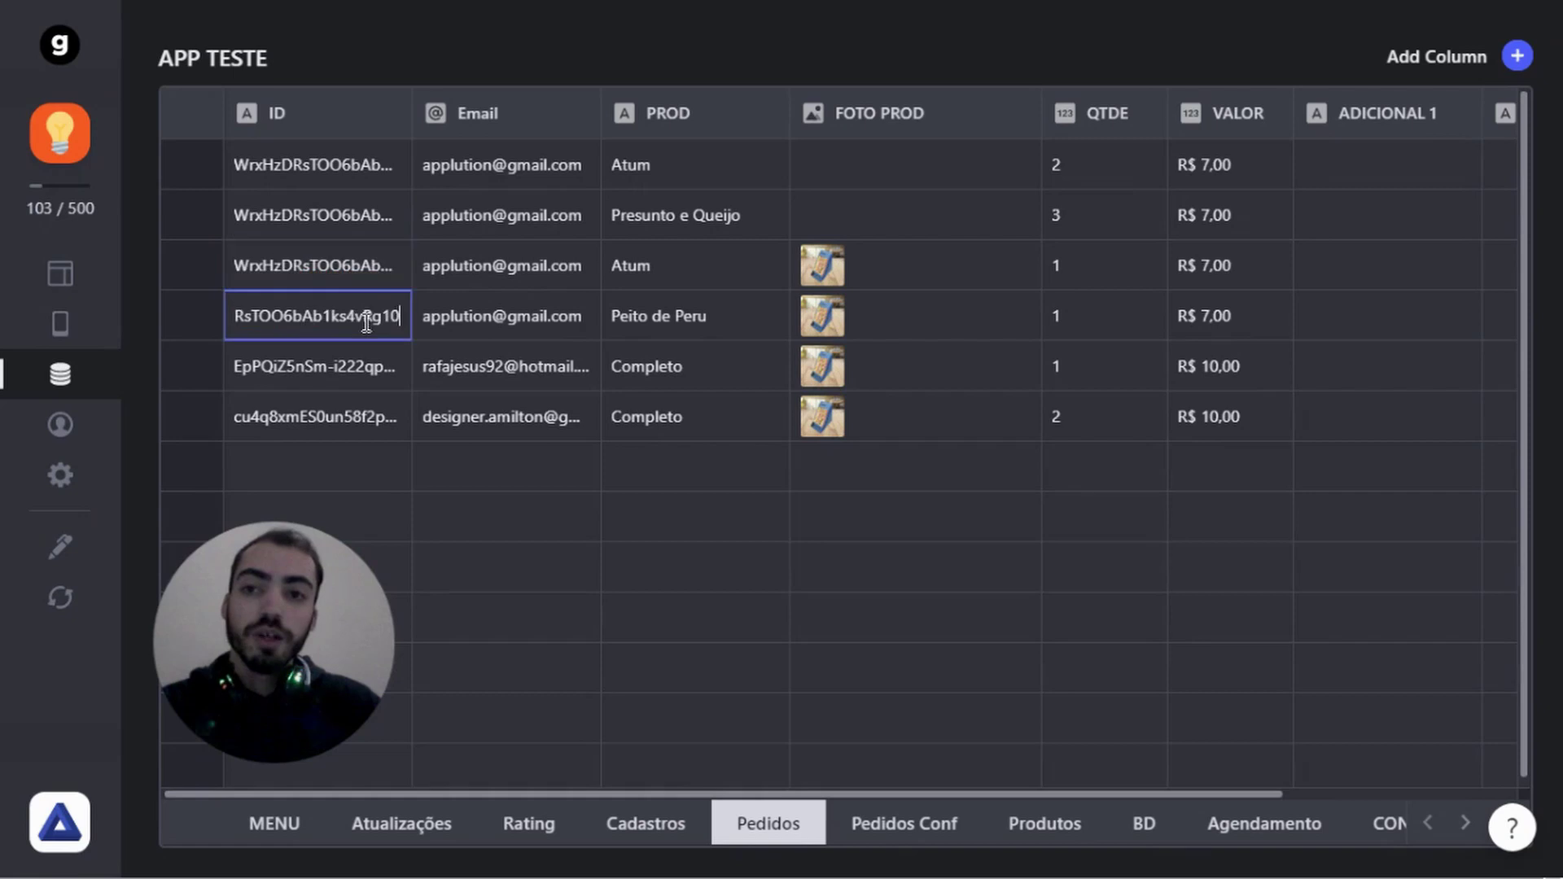
left_click(358, 271)
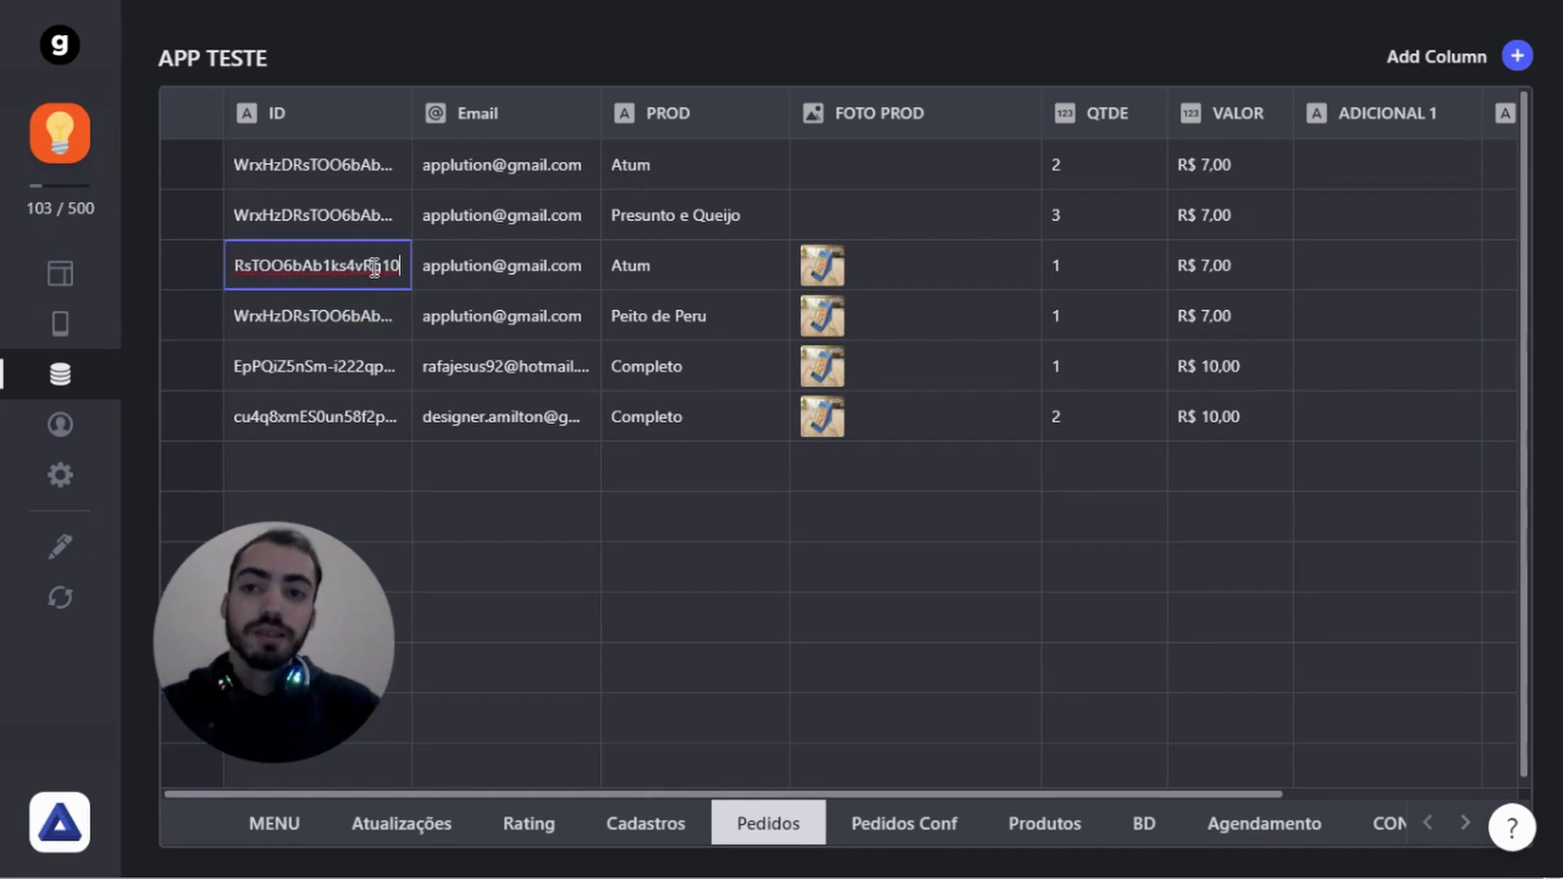
left_click(378, 319)
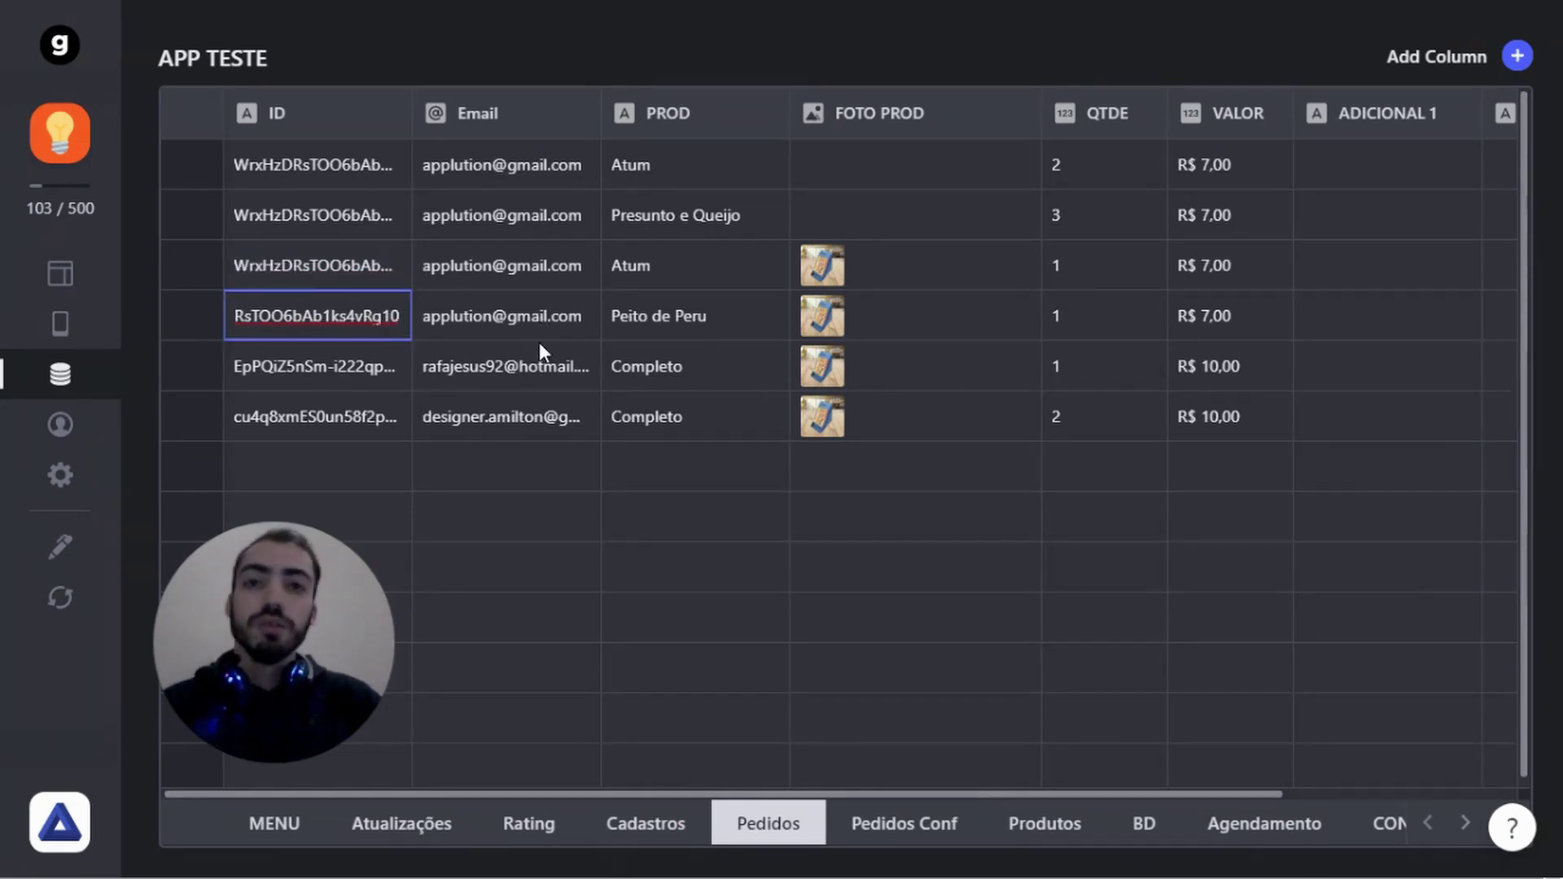
Check again whether the first Atum order and the Presunto e Queijo order share the same ID
left_click(375, 215)
left_click(363, 161)
left_click(355, 222)
left_click(363, 164)
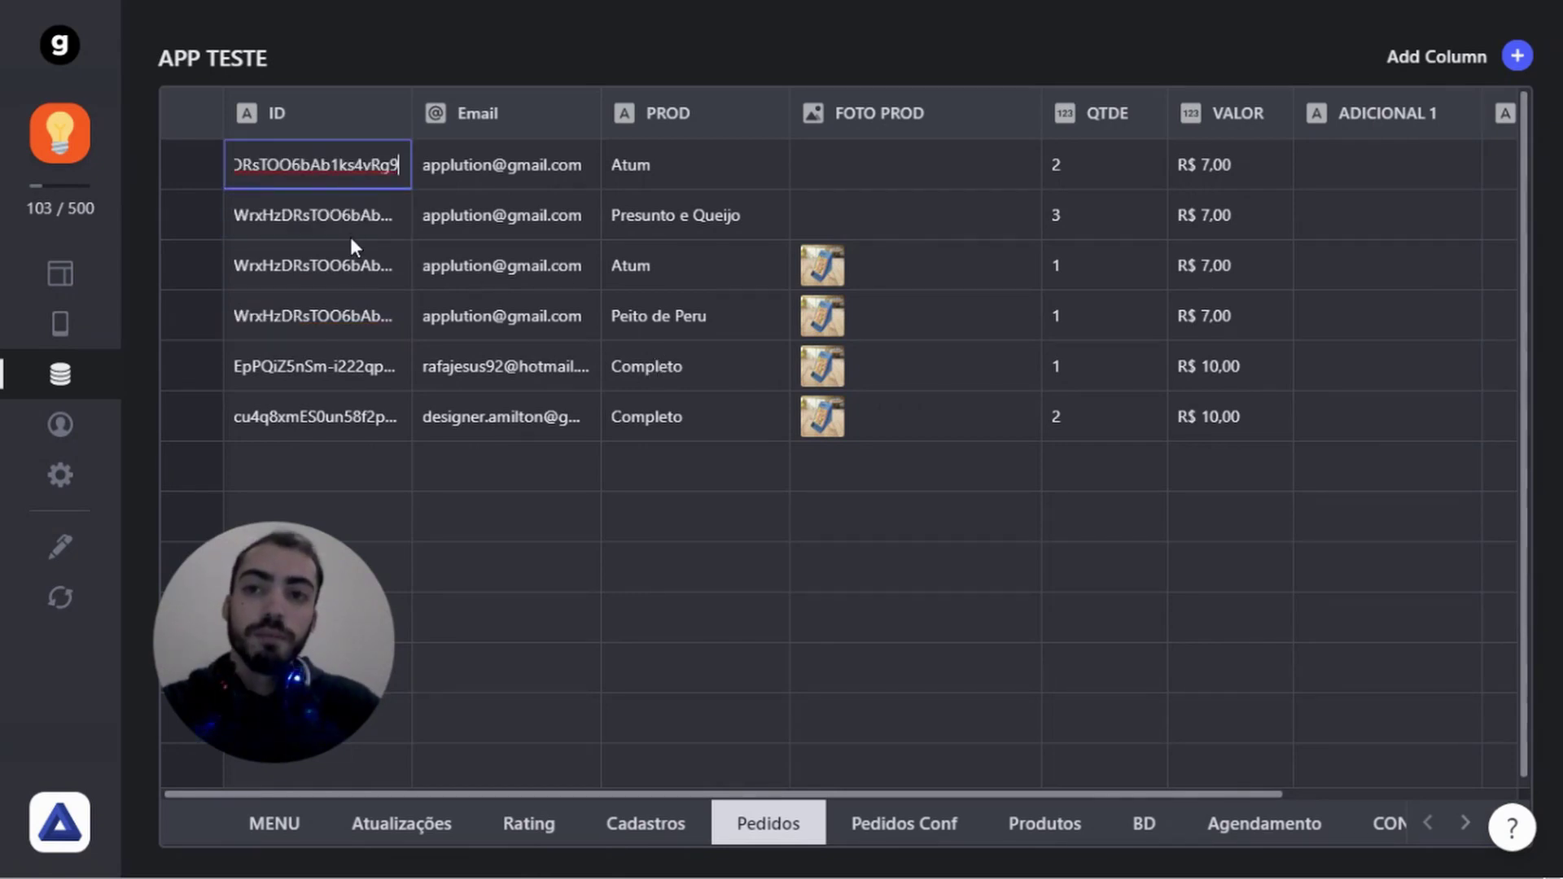
left_click(350, 237)
left_click(355, 167)
left_click(341, 232)
left_click(324, 187)
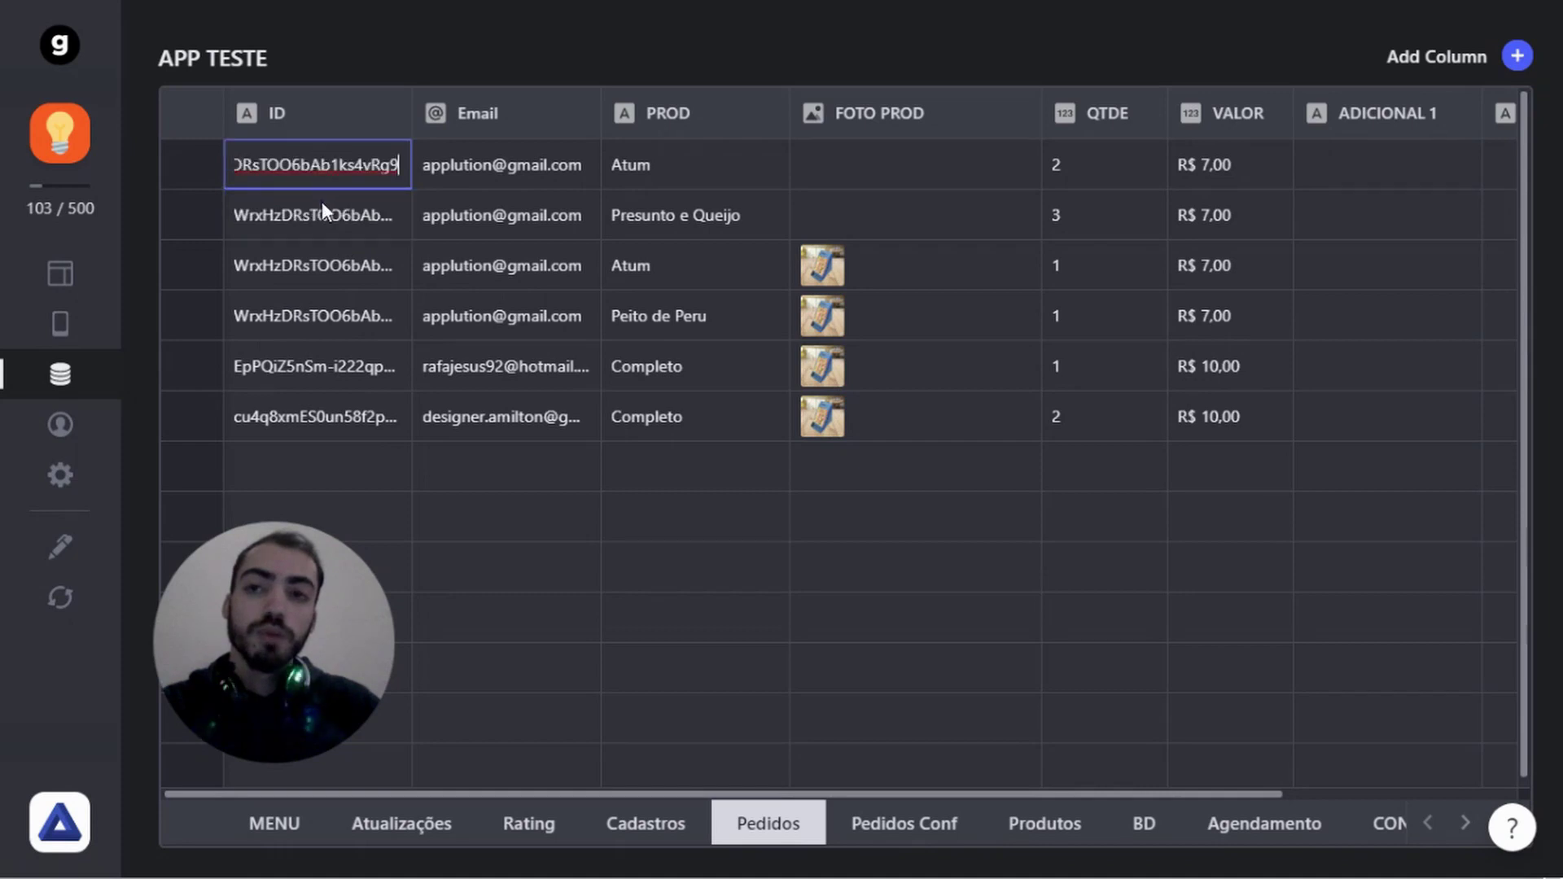
left_click(326, 204)
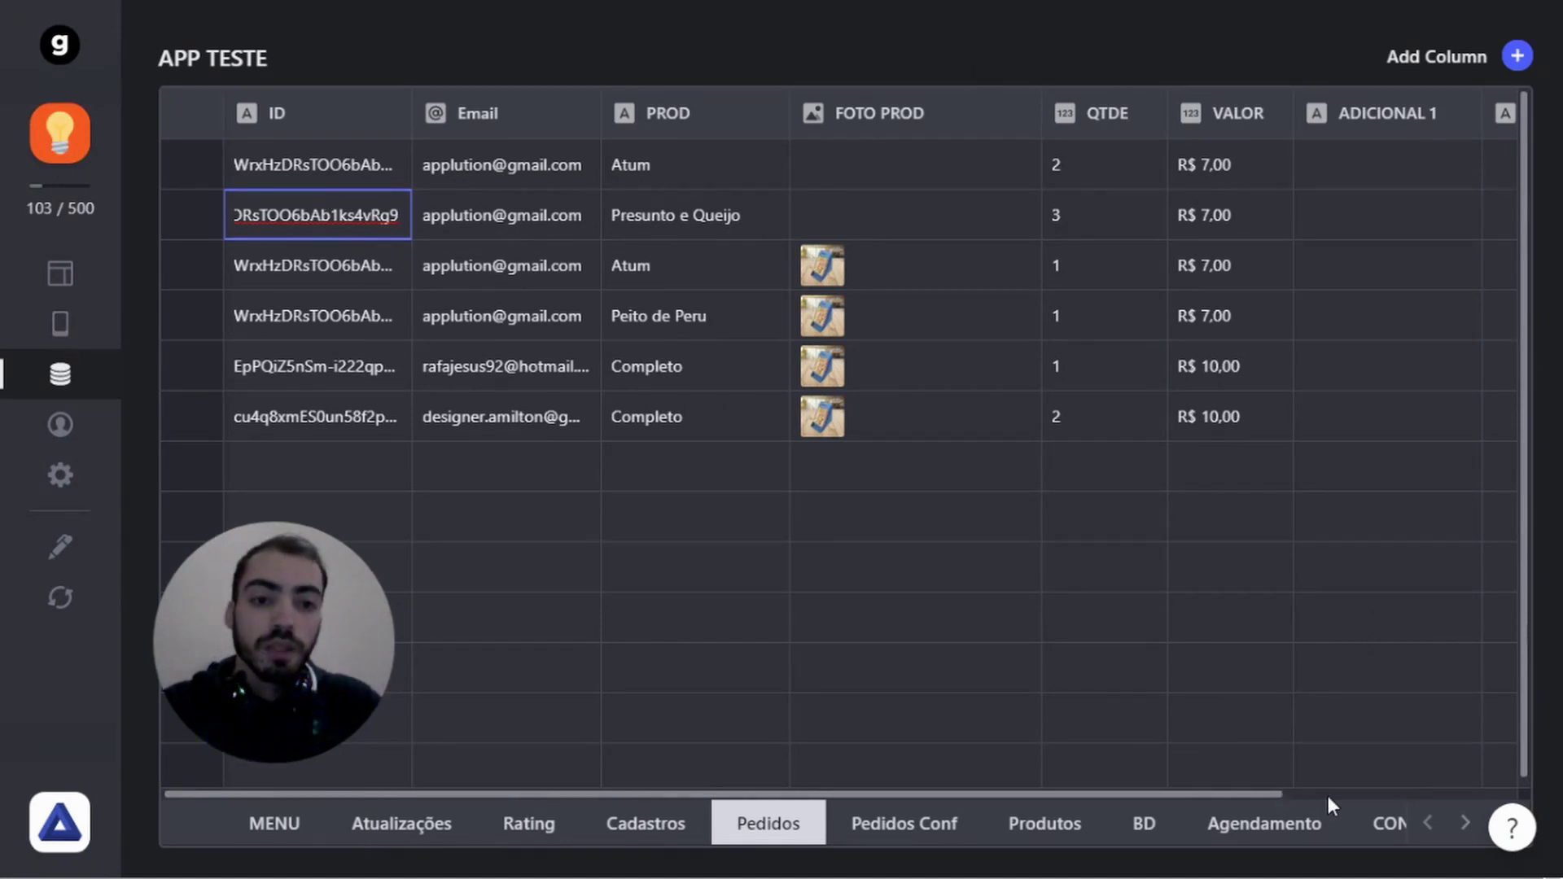
Add a new column labelled RELATION to the Pedidos table and make its type Relation
scroll(1327, 795, "right", 3)
left_click(1514, 56)
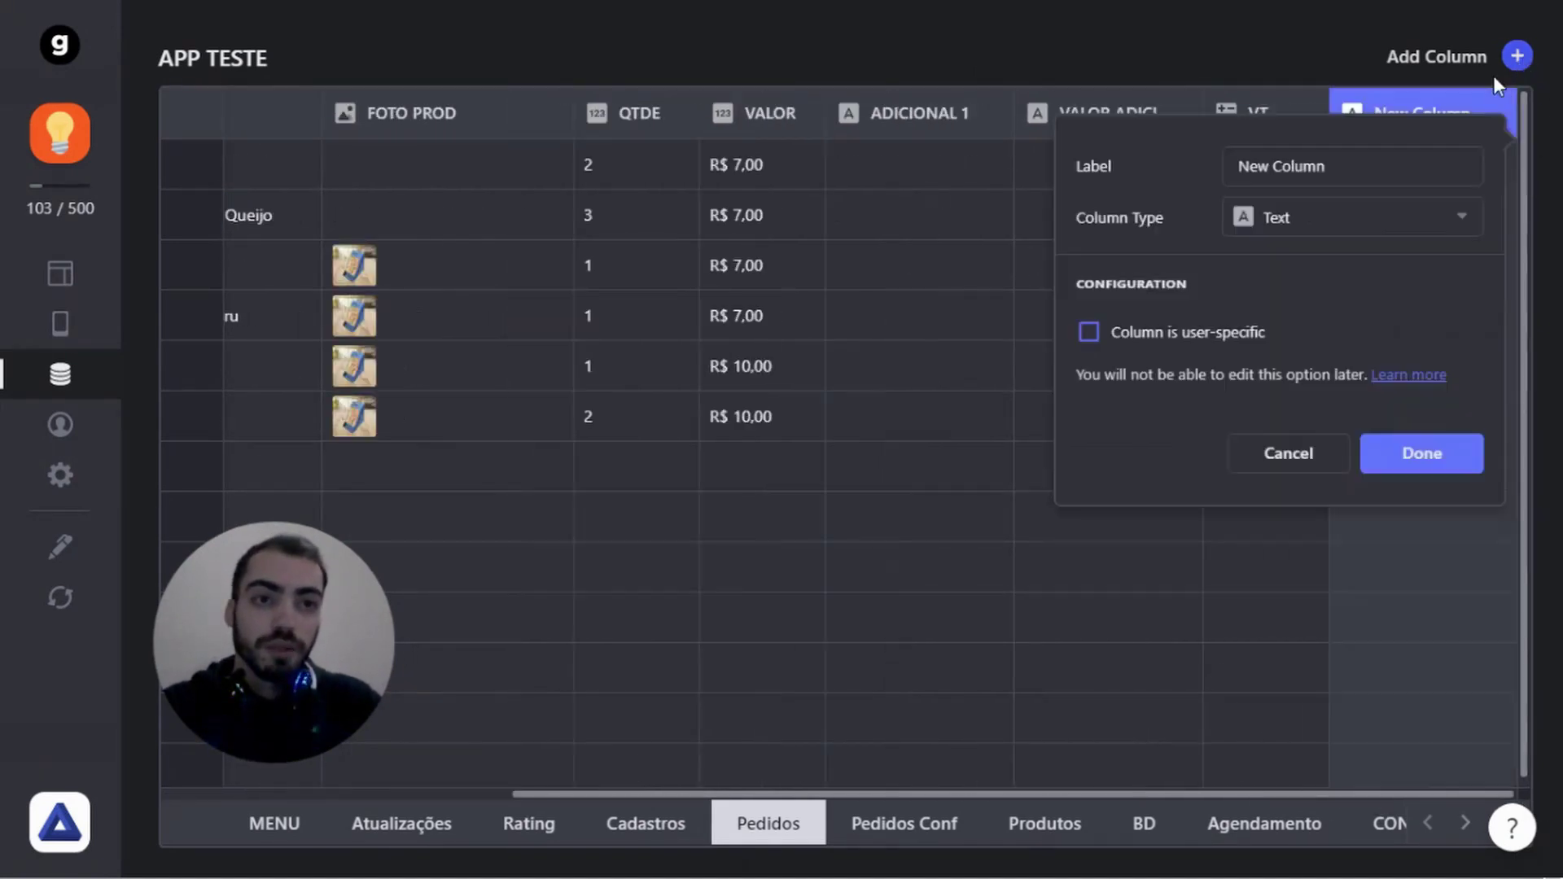
left_click(1268, 159)
type("R")
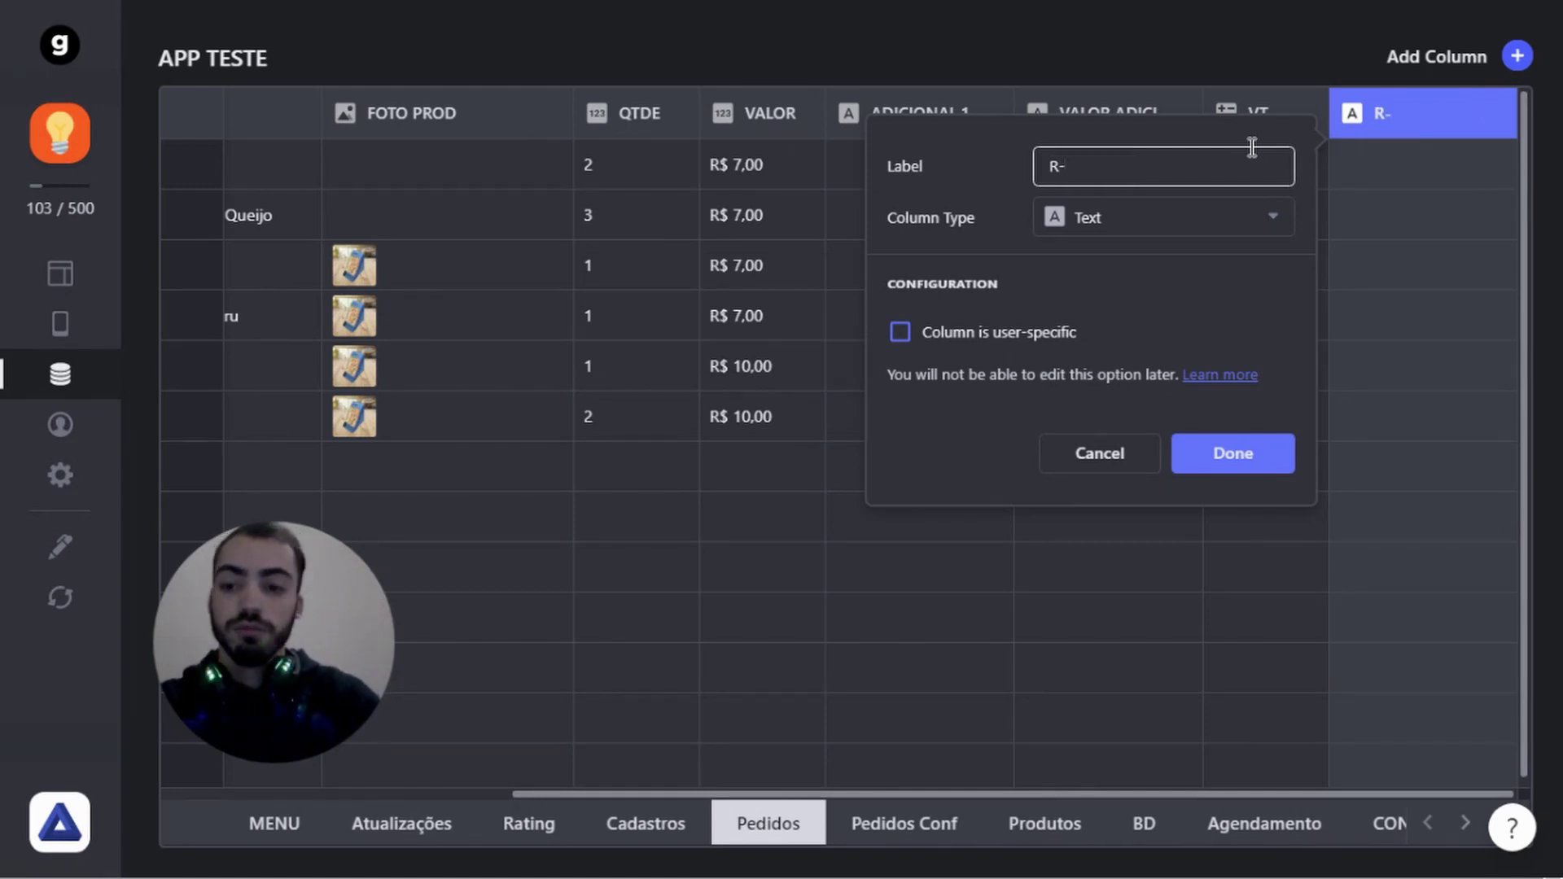
type("-")
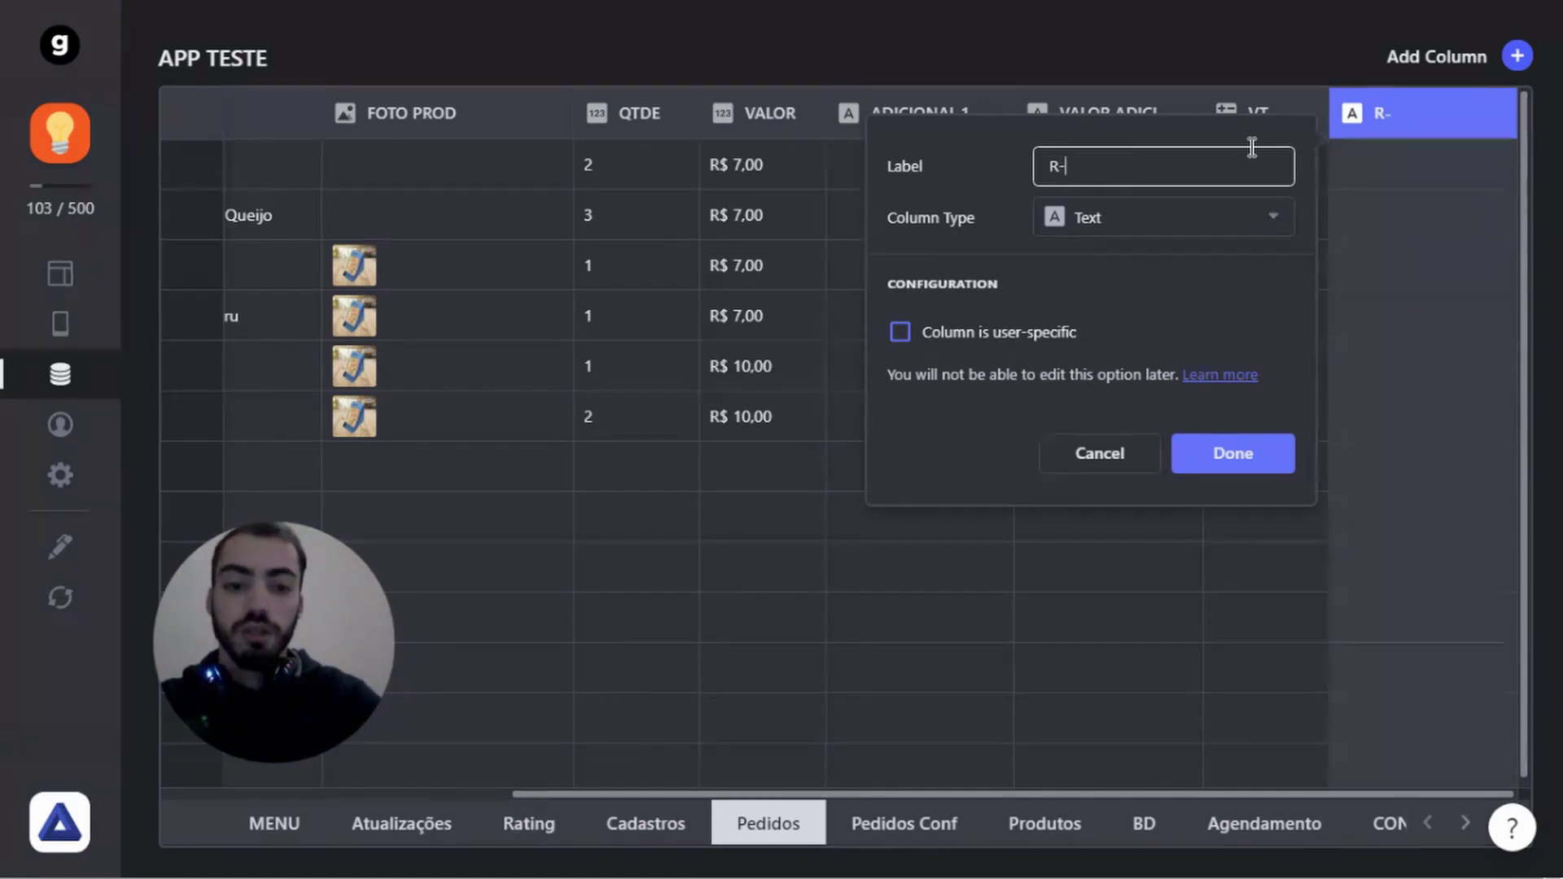
key("BackSpace")
type("A")
key("BackSpace")
type("ELATION")
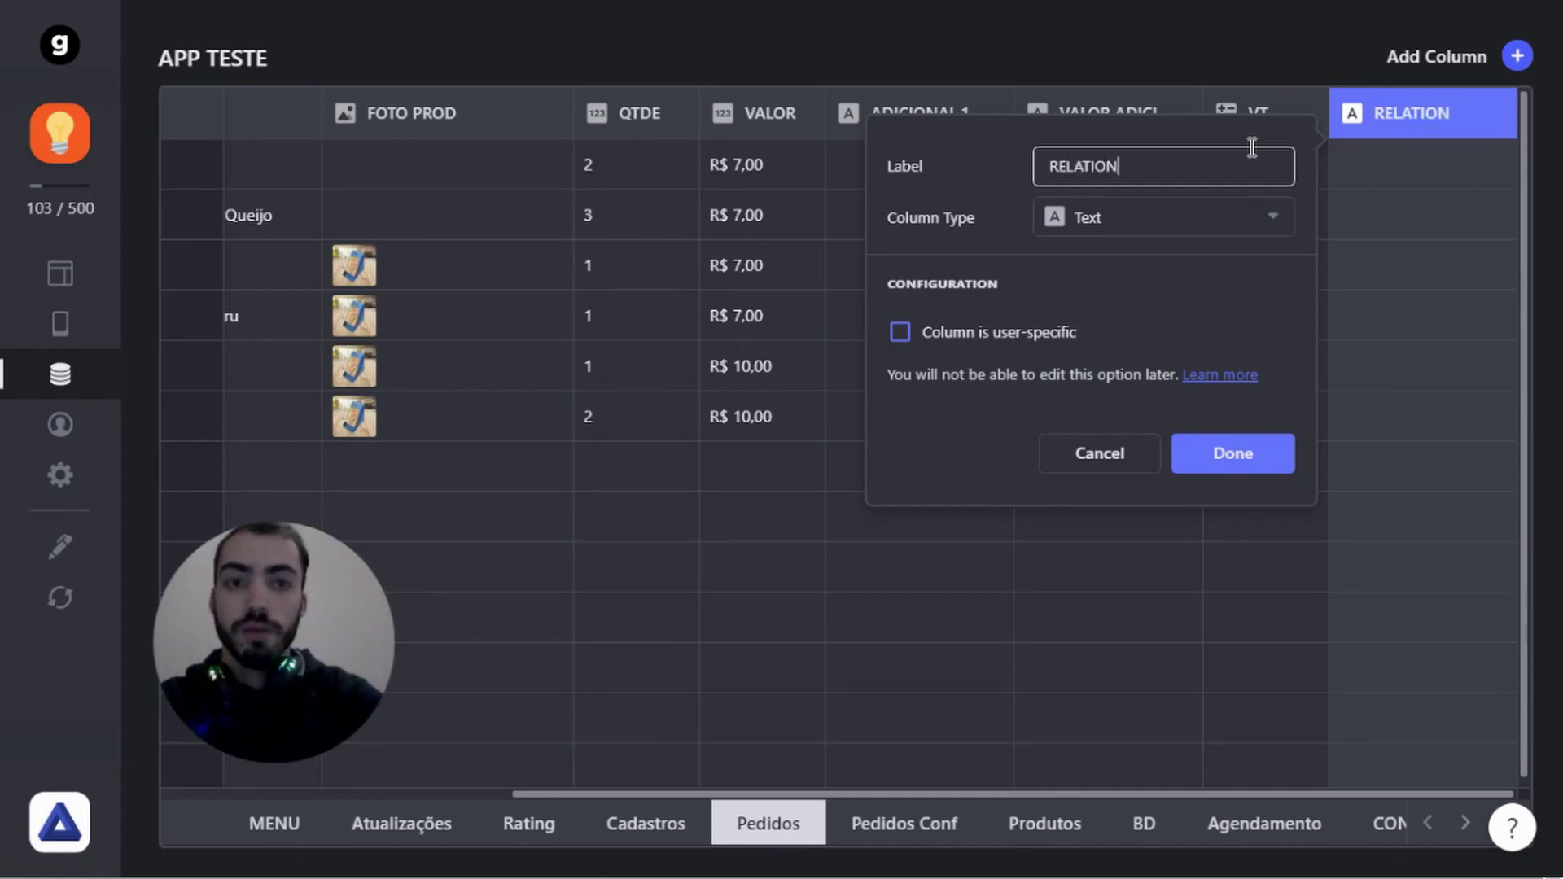
left_click(1054, 219)
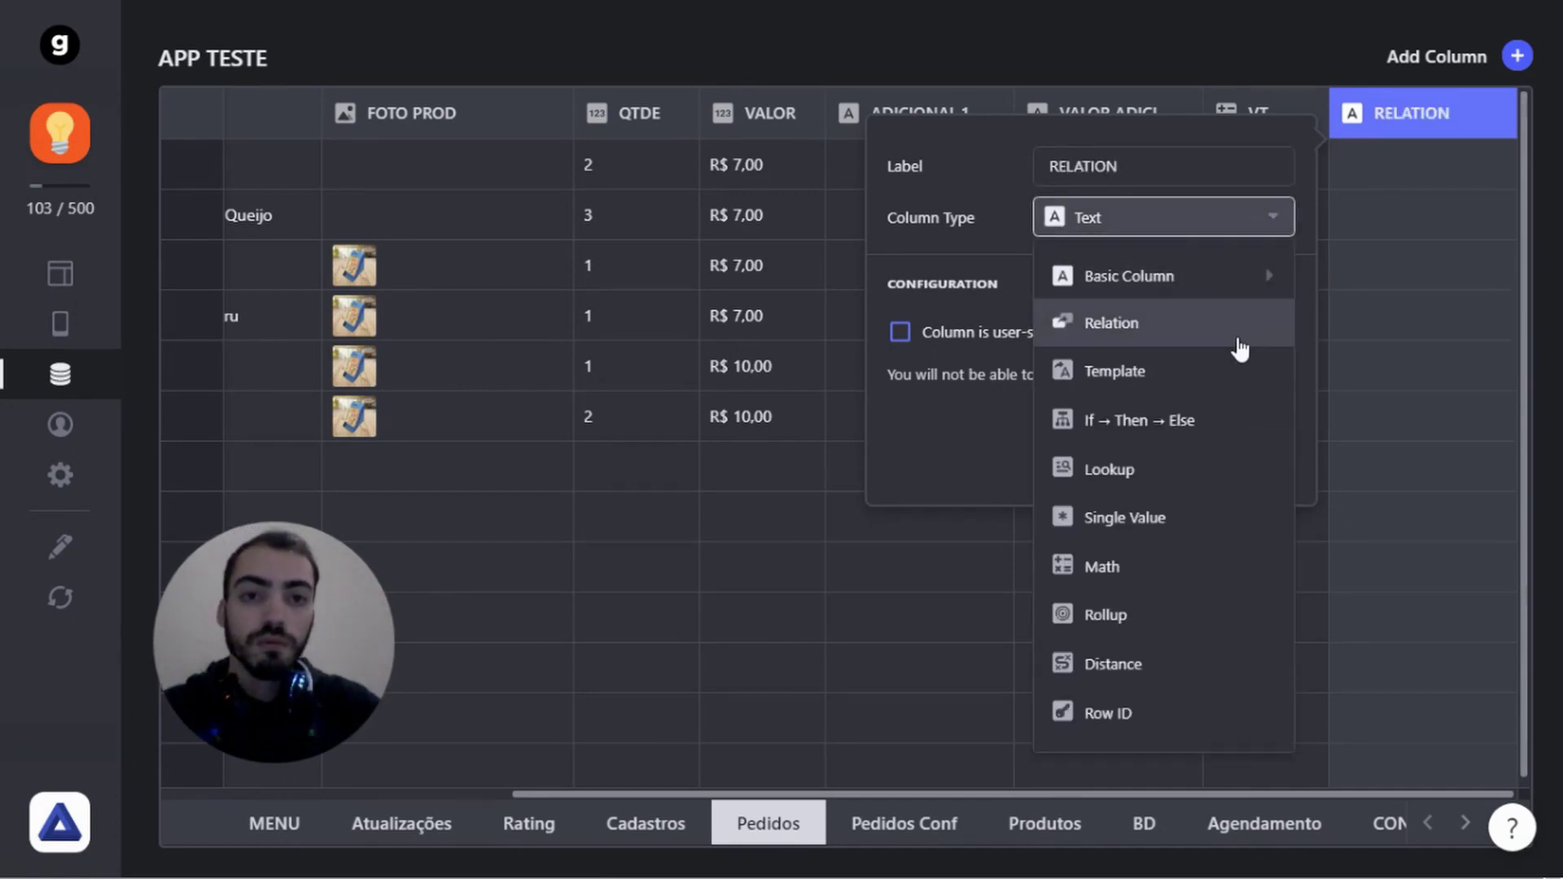
left_click(1182, 334)
Configure the RELATION column to match the ID value with the ID column of the Pedidos table
left_click(995, 362)
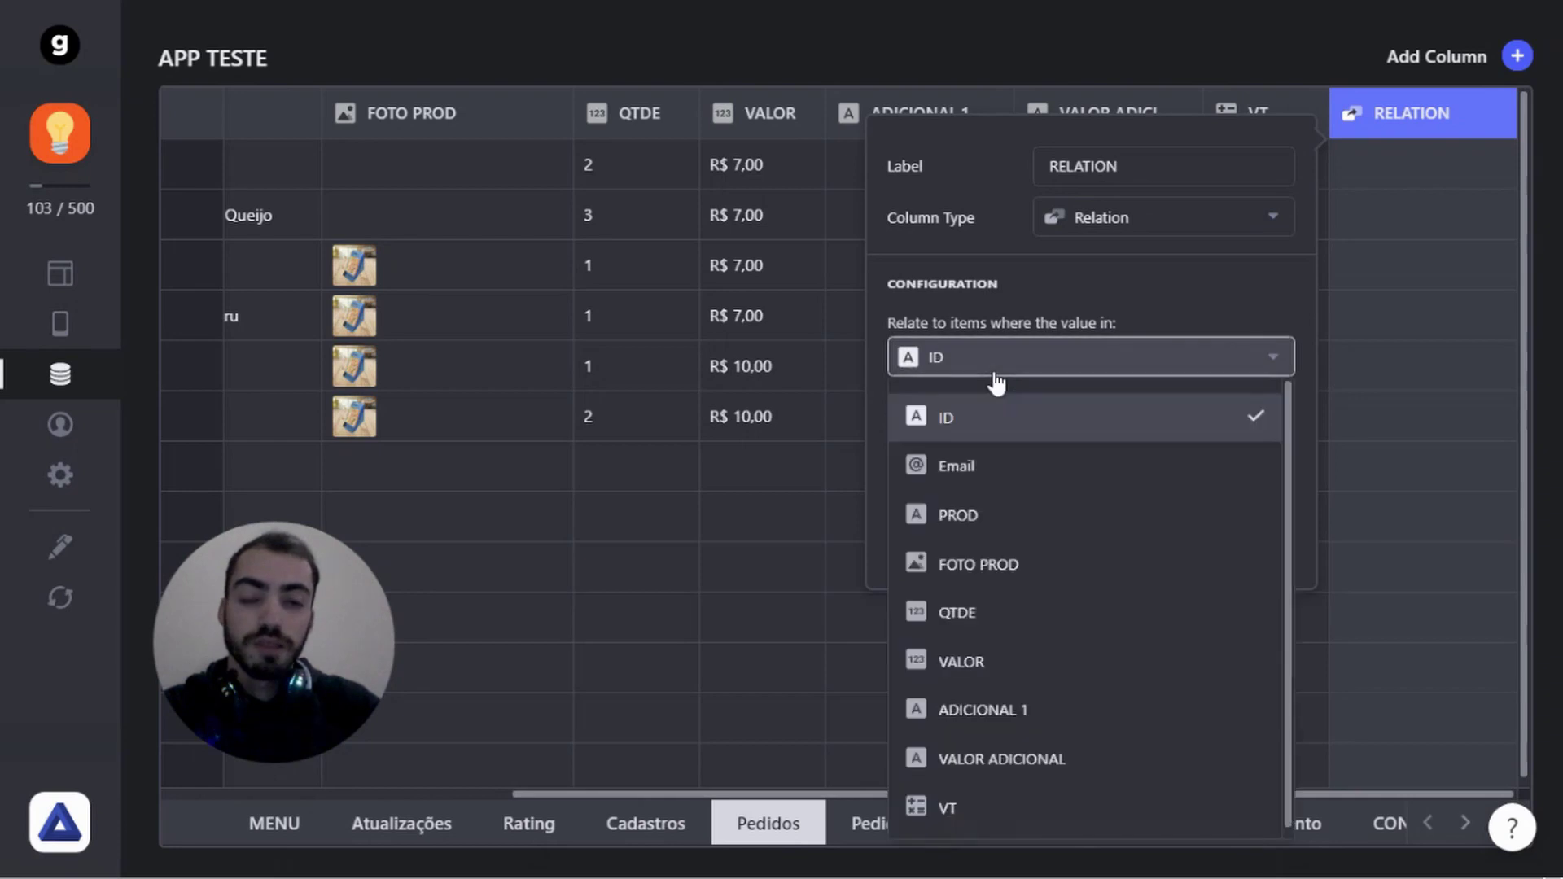
left_click(1012, 434)
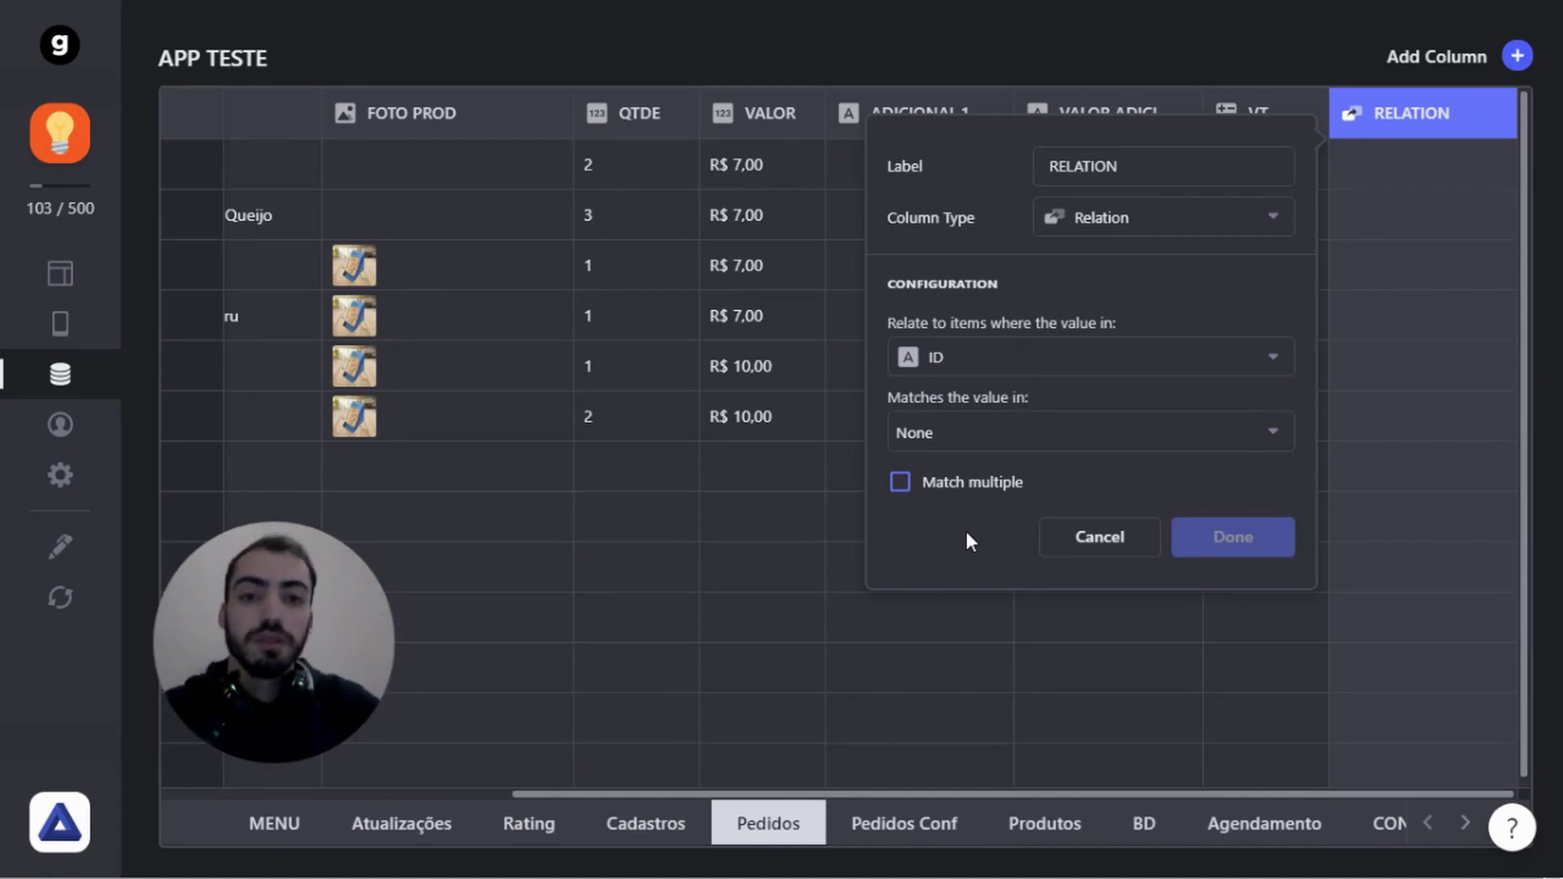
left_click(959, 448)
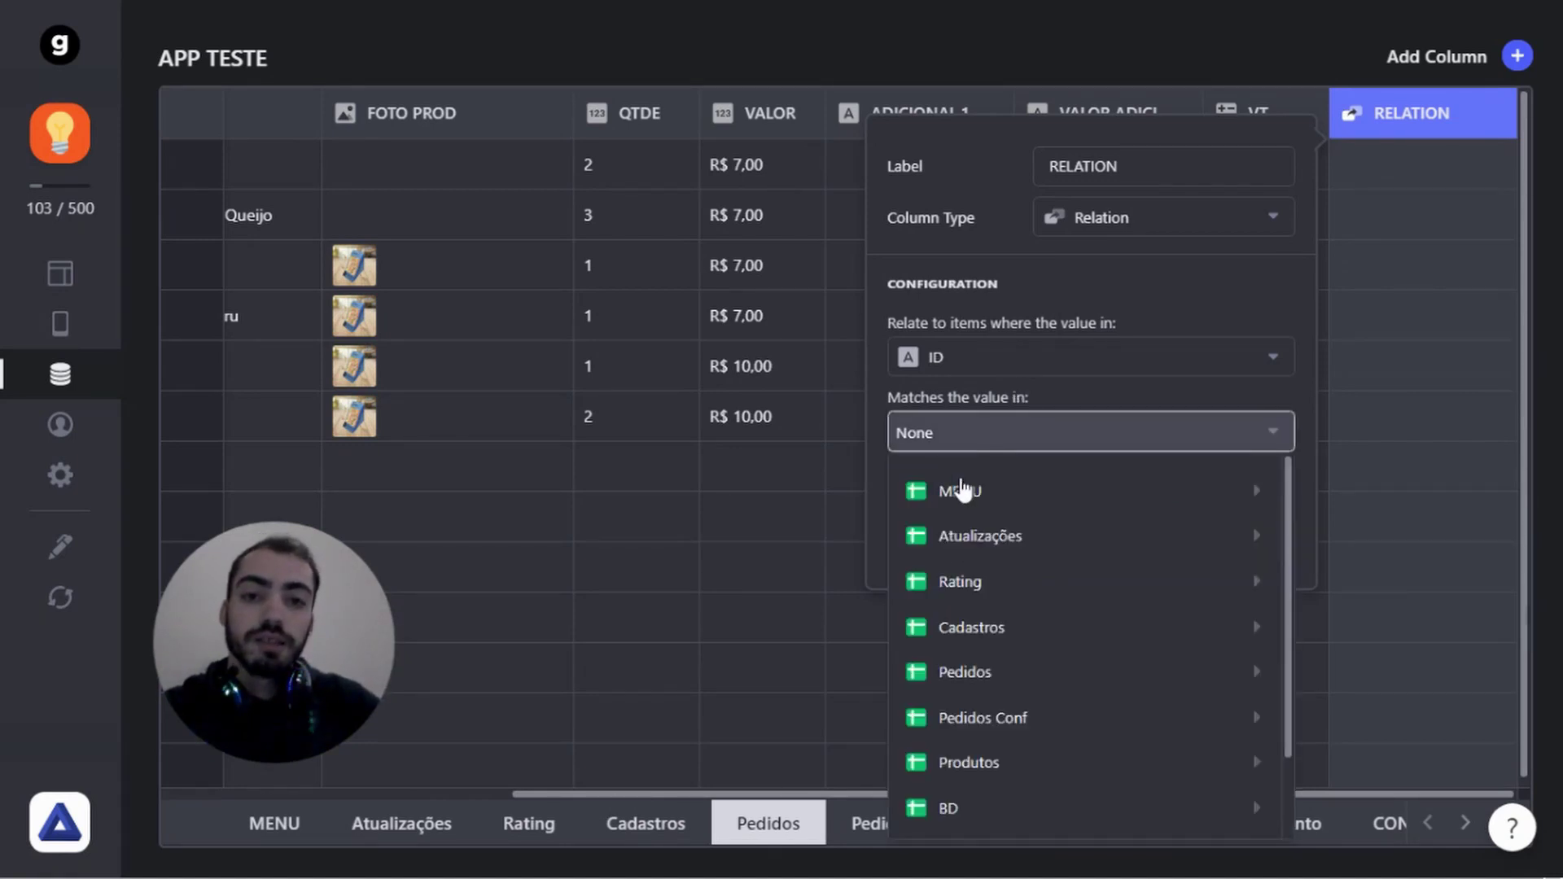
mouse_move(1021, 617)
mouse_move(1019, 677)
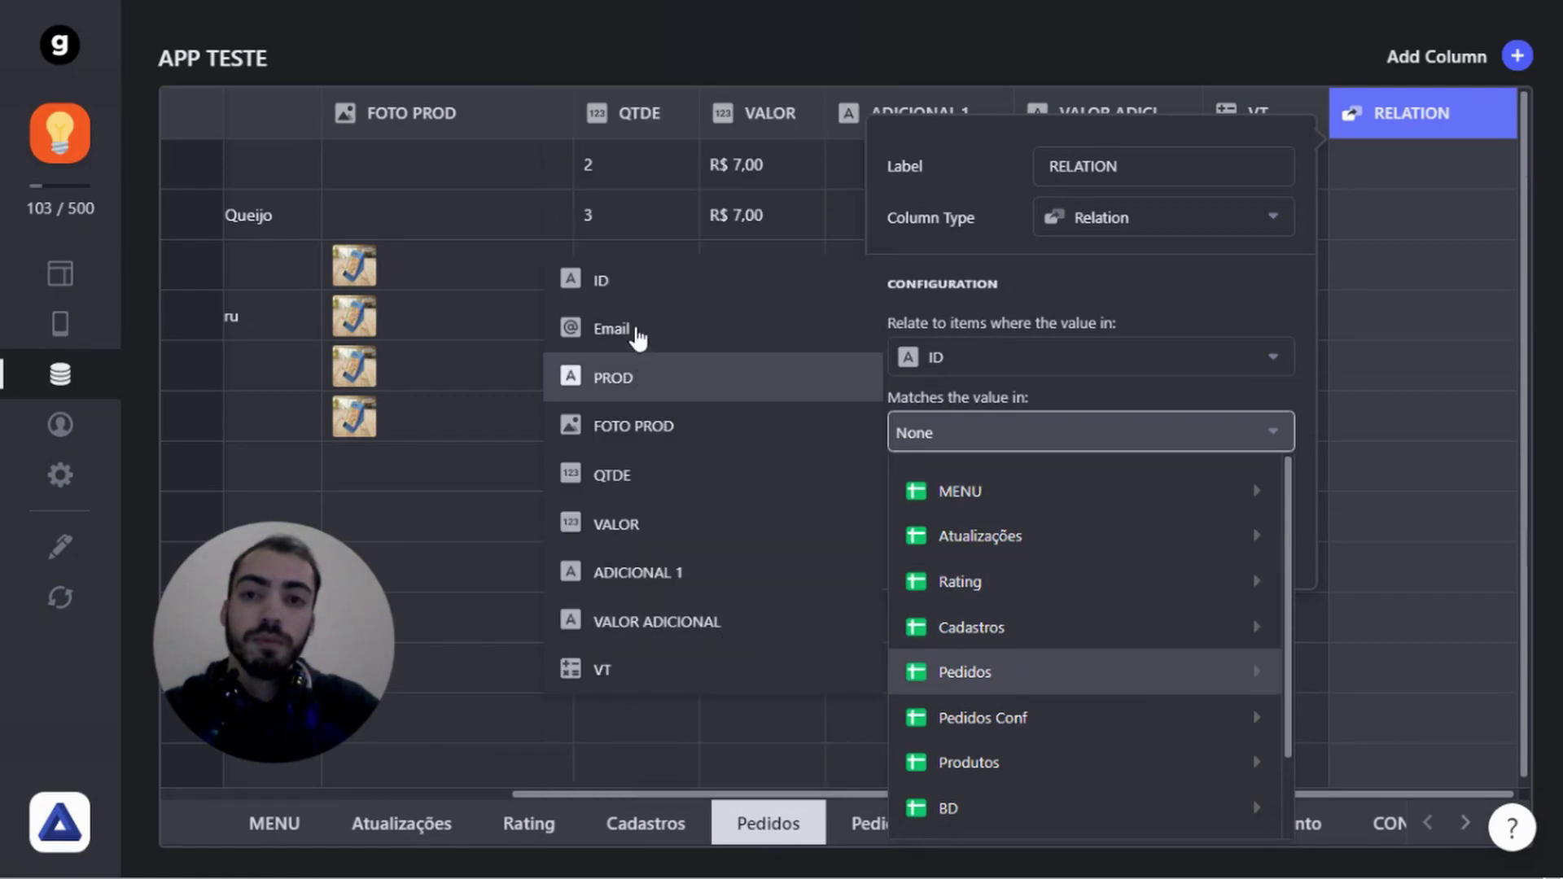
left_click(627, 300)
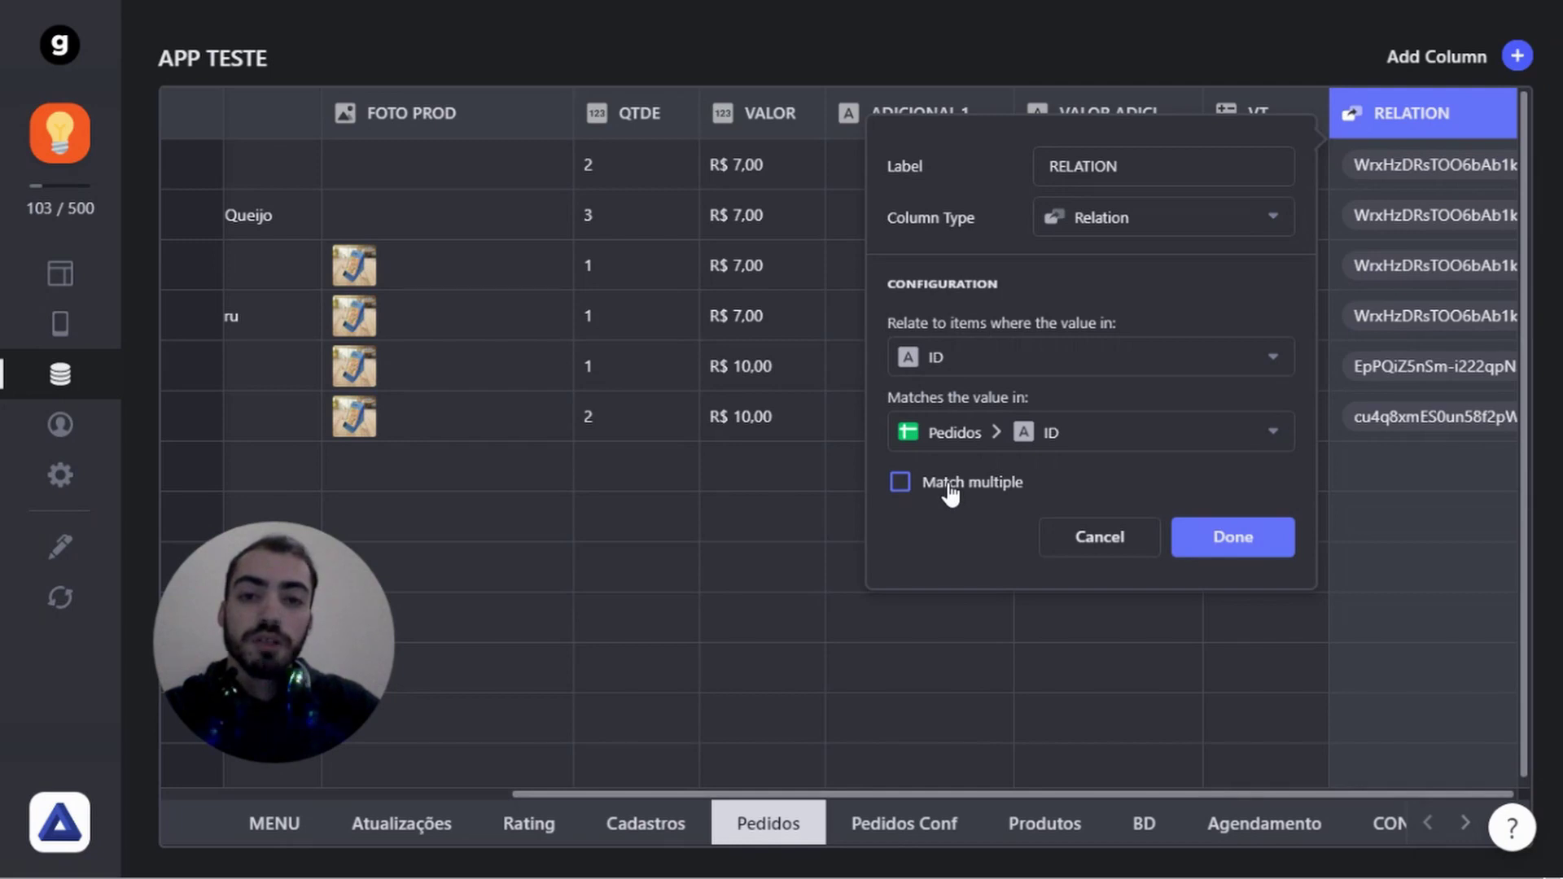
Allow the RELATION column to match multiple items and save it
left_click(950, 487)
left_click(1251, 537)
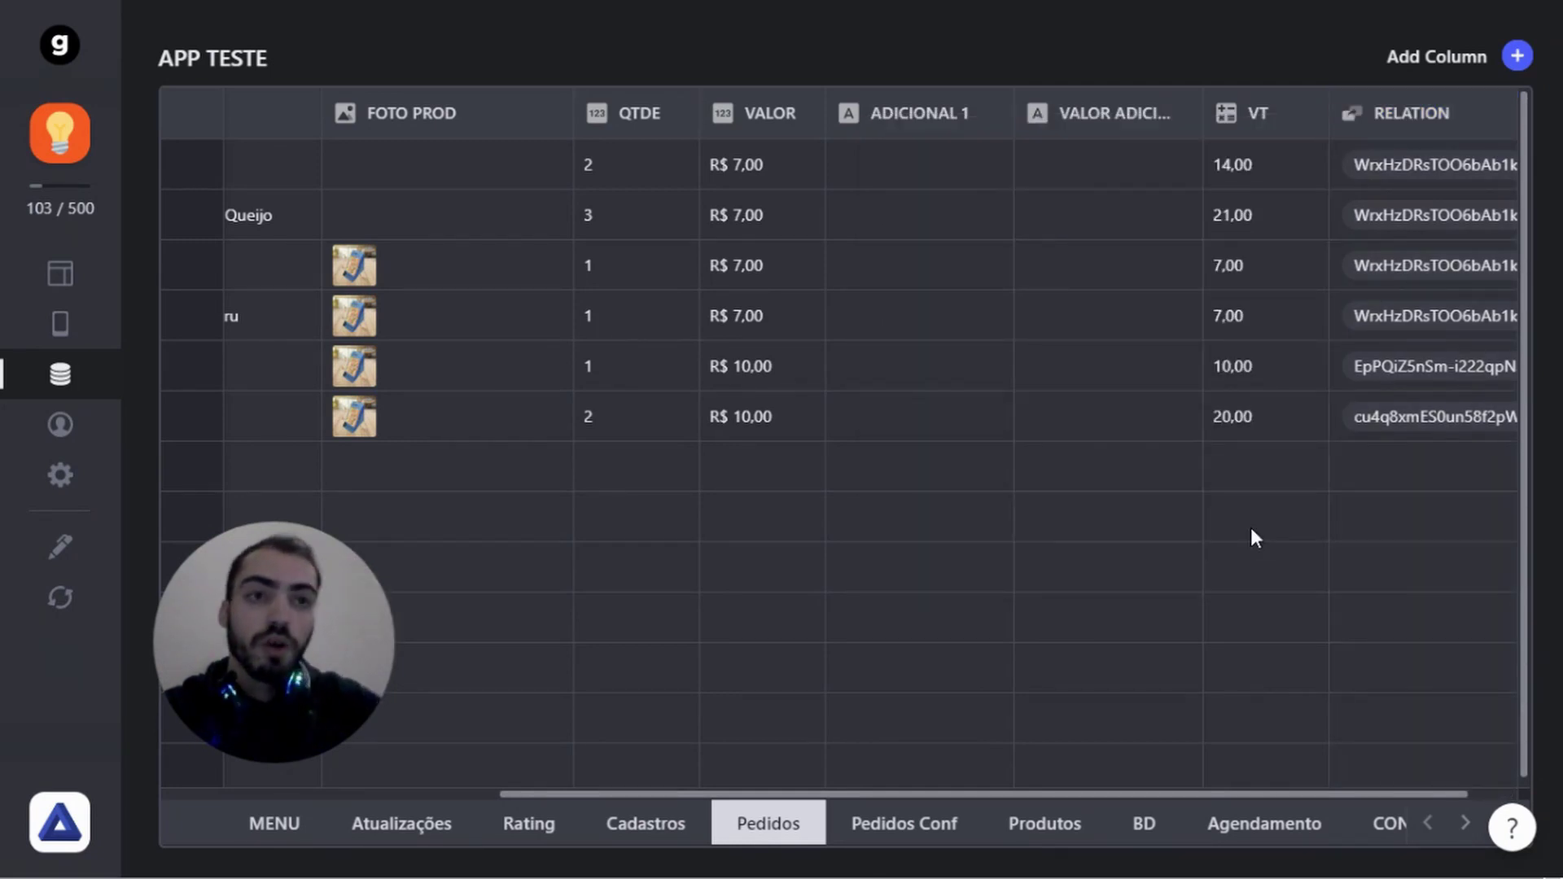
Add a new column labelled VT USUARIO to the Pedidos table and make its type Rollup
left_click(1517, 55)
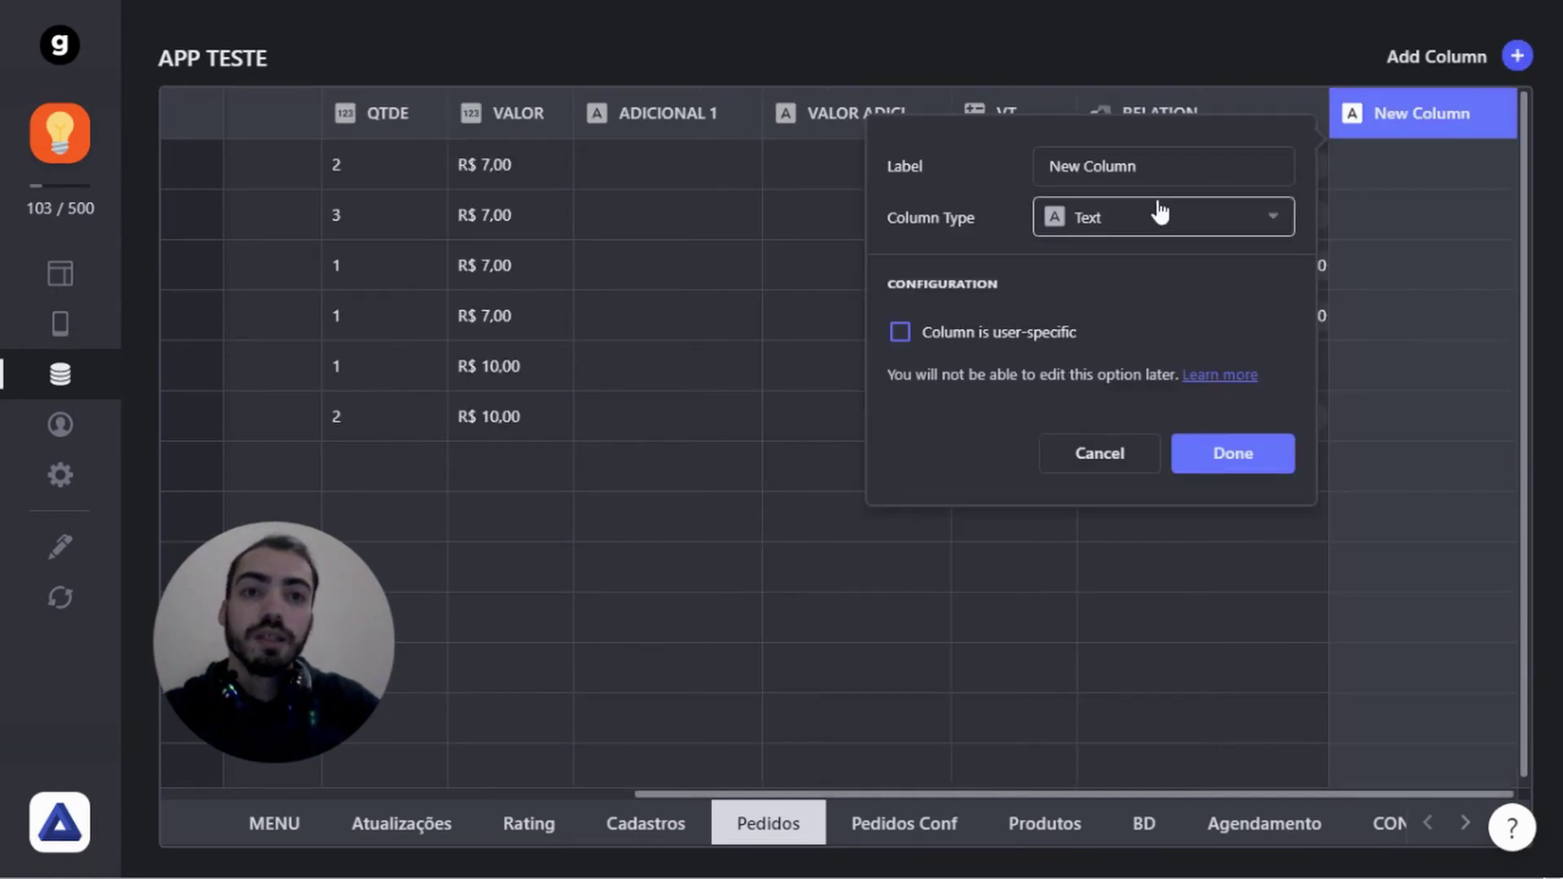
left_click(1162, 163)
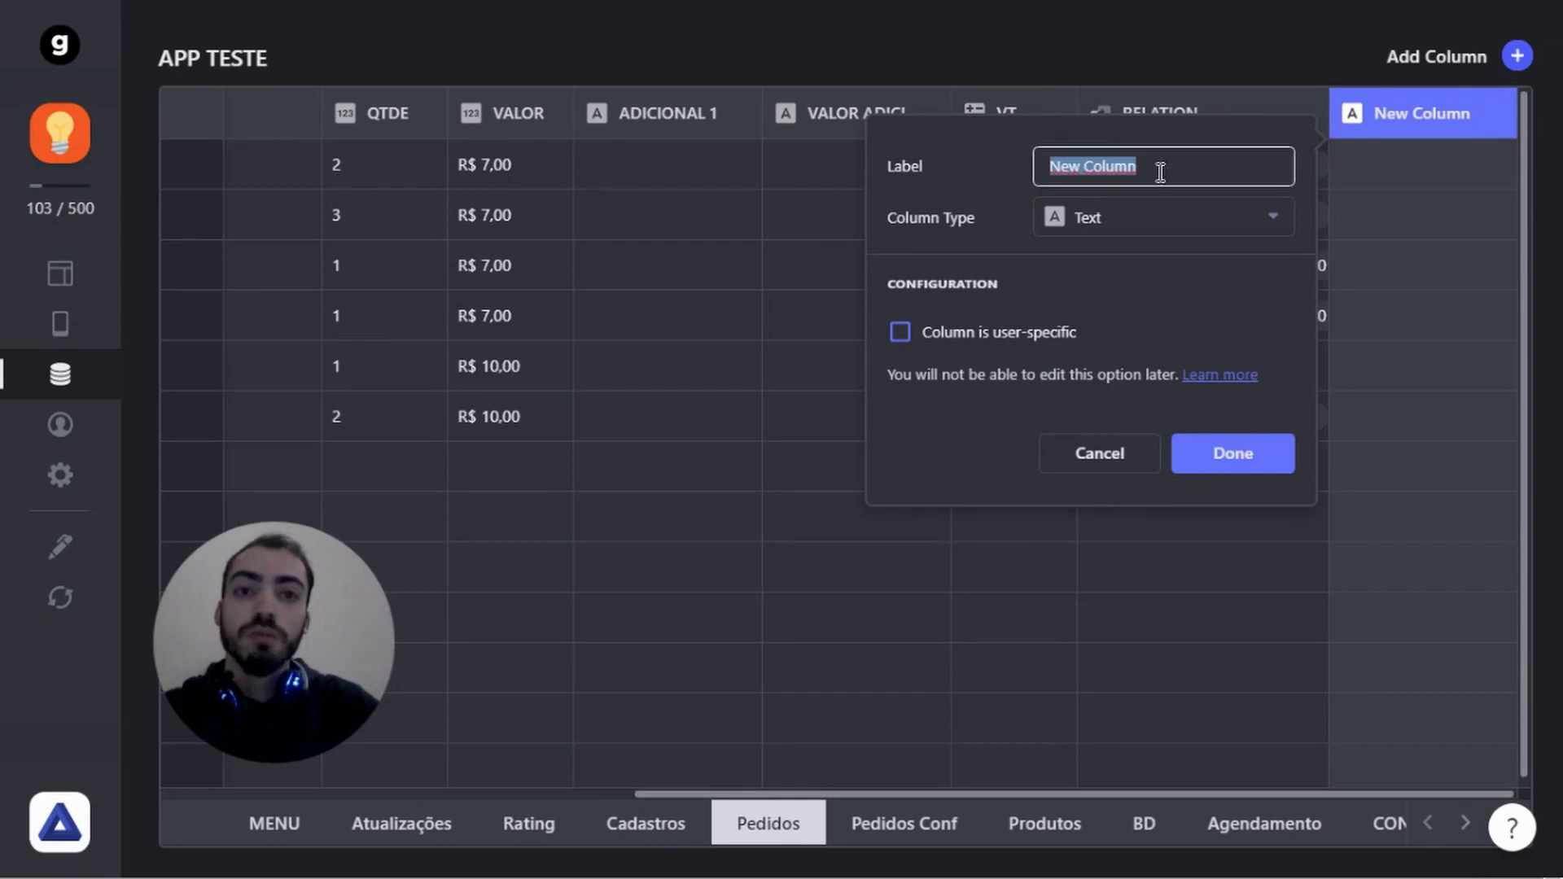
type("VT")
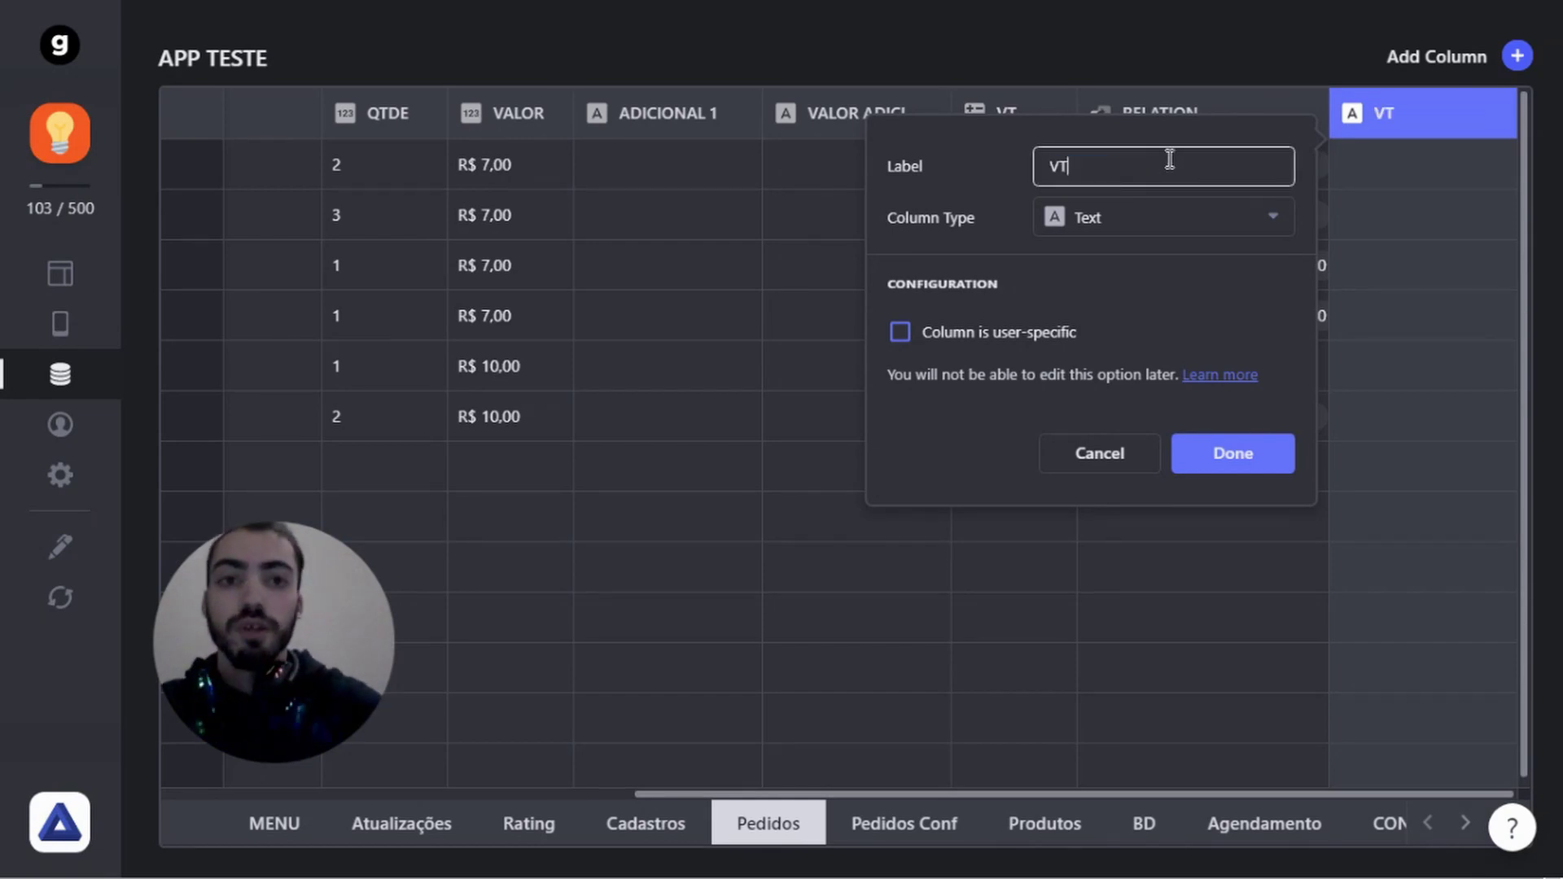
type(" USUA")
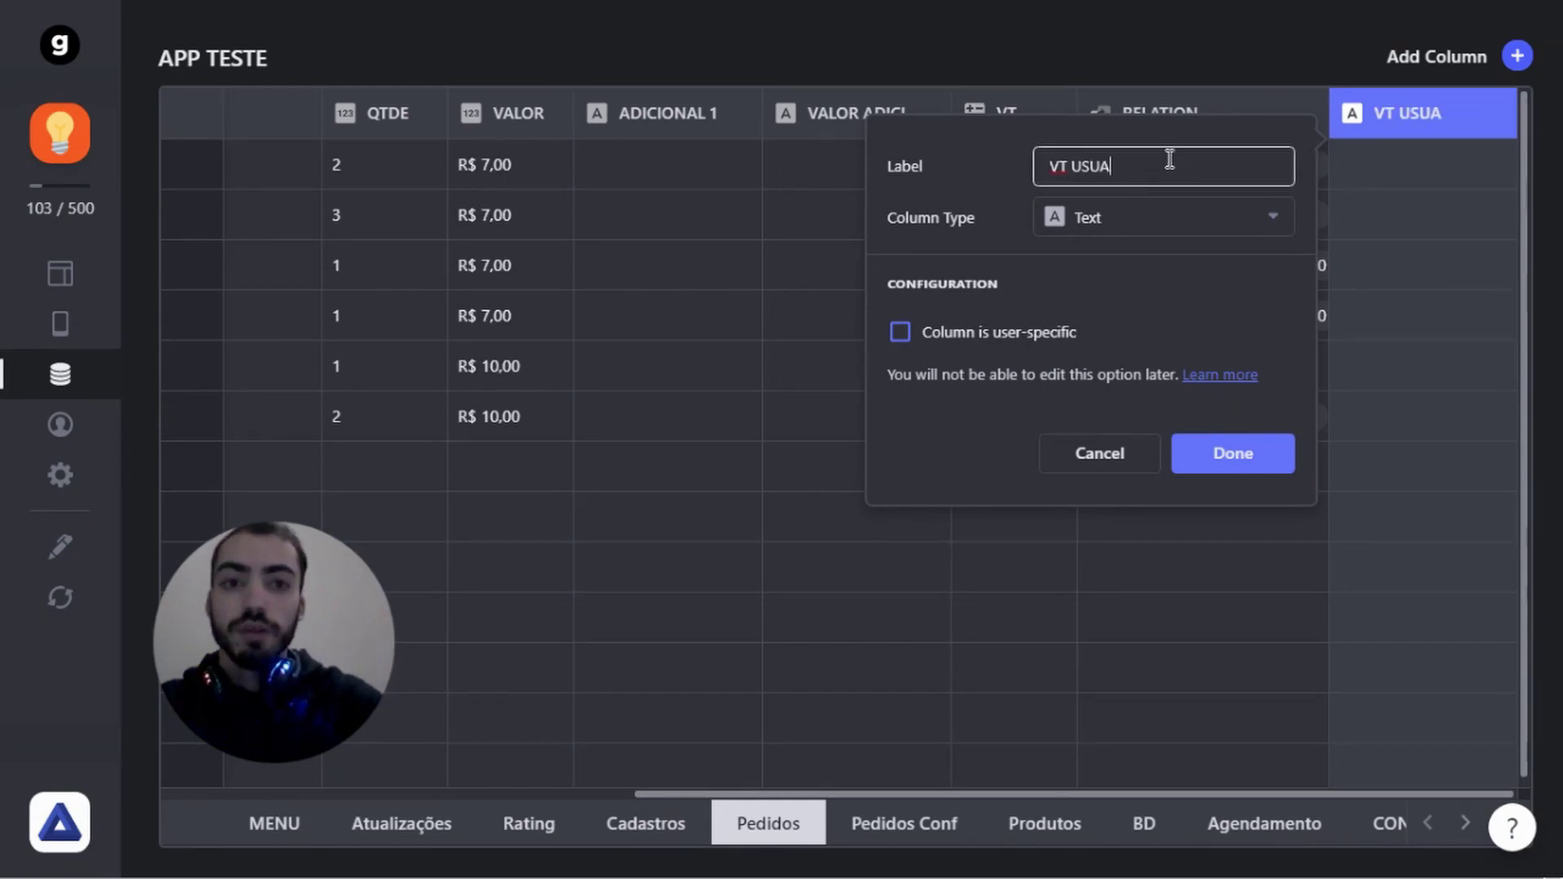
type("RIO")
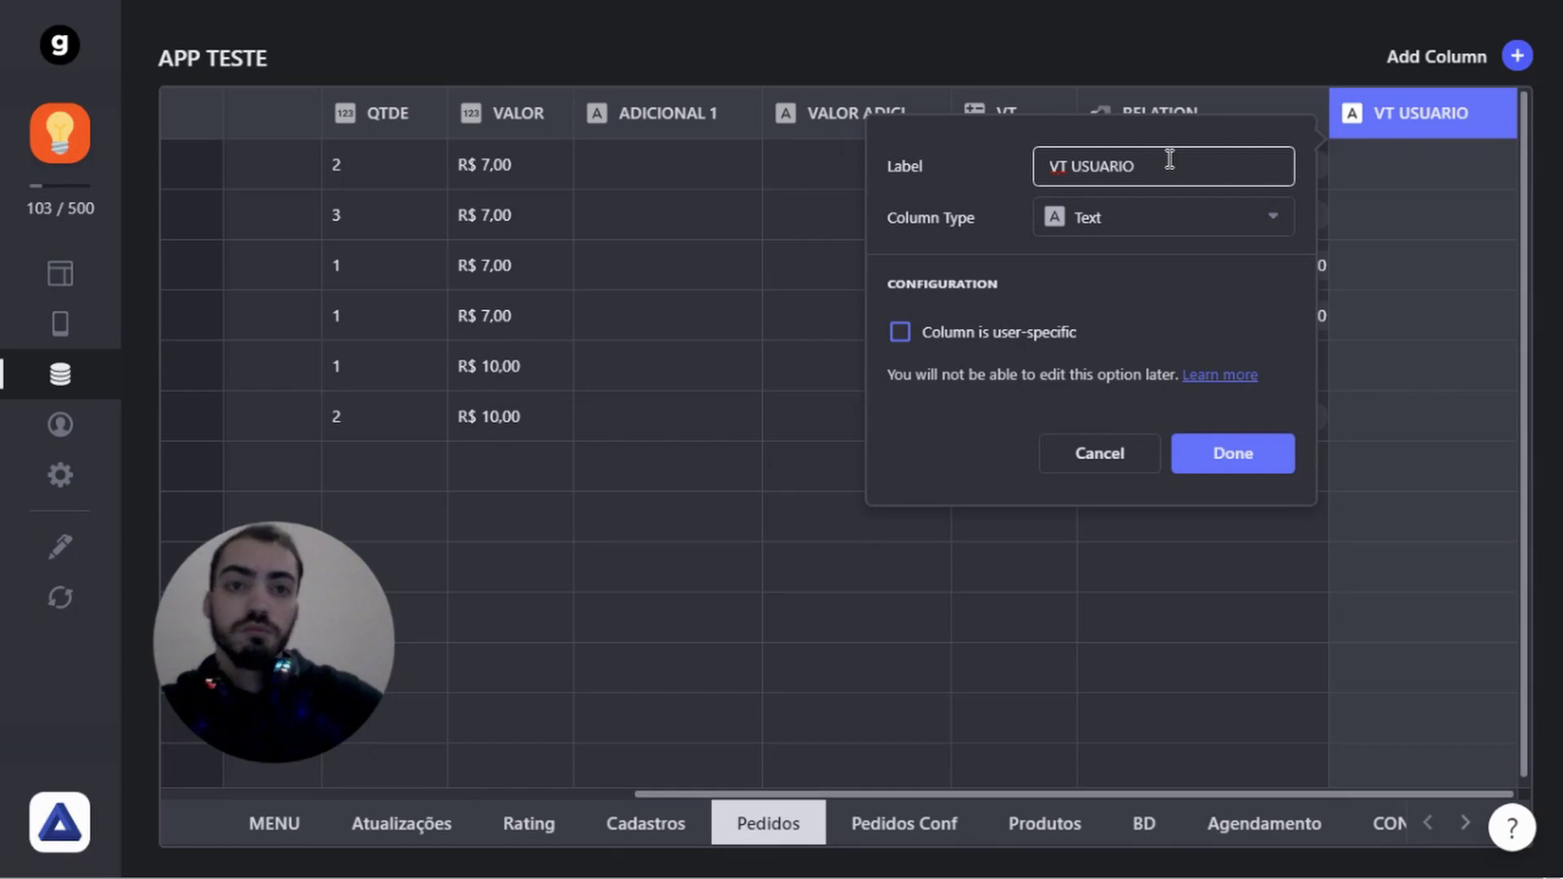
left_click(1135, 223)
left_click(1137, 611)
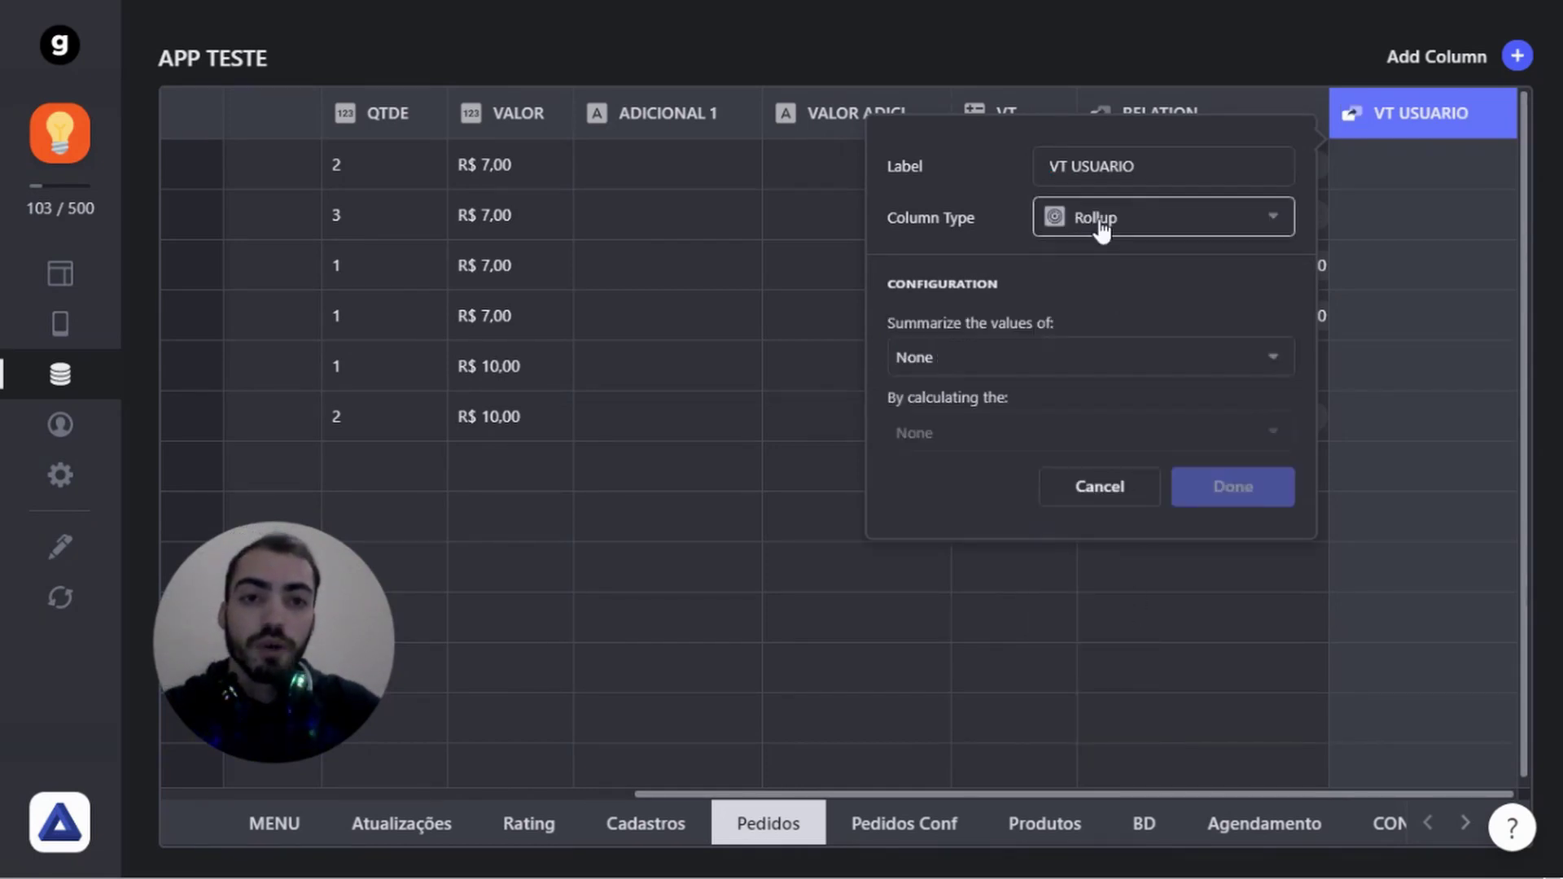
Configure the VT USUARIO rollup to sum the VT values through the RELATION column and save it
left_click(1034, 365)
mouse_move(1154, 479)
scroll(1140, 570, "down", 1)
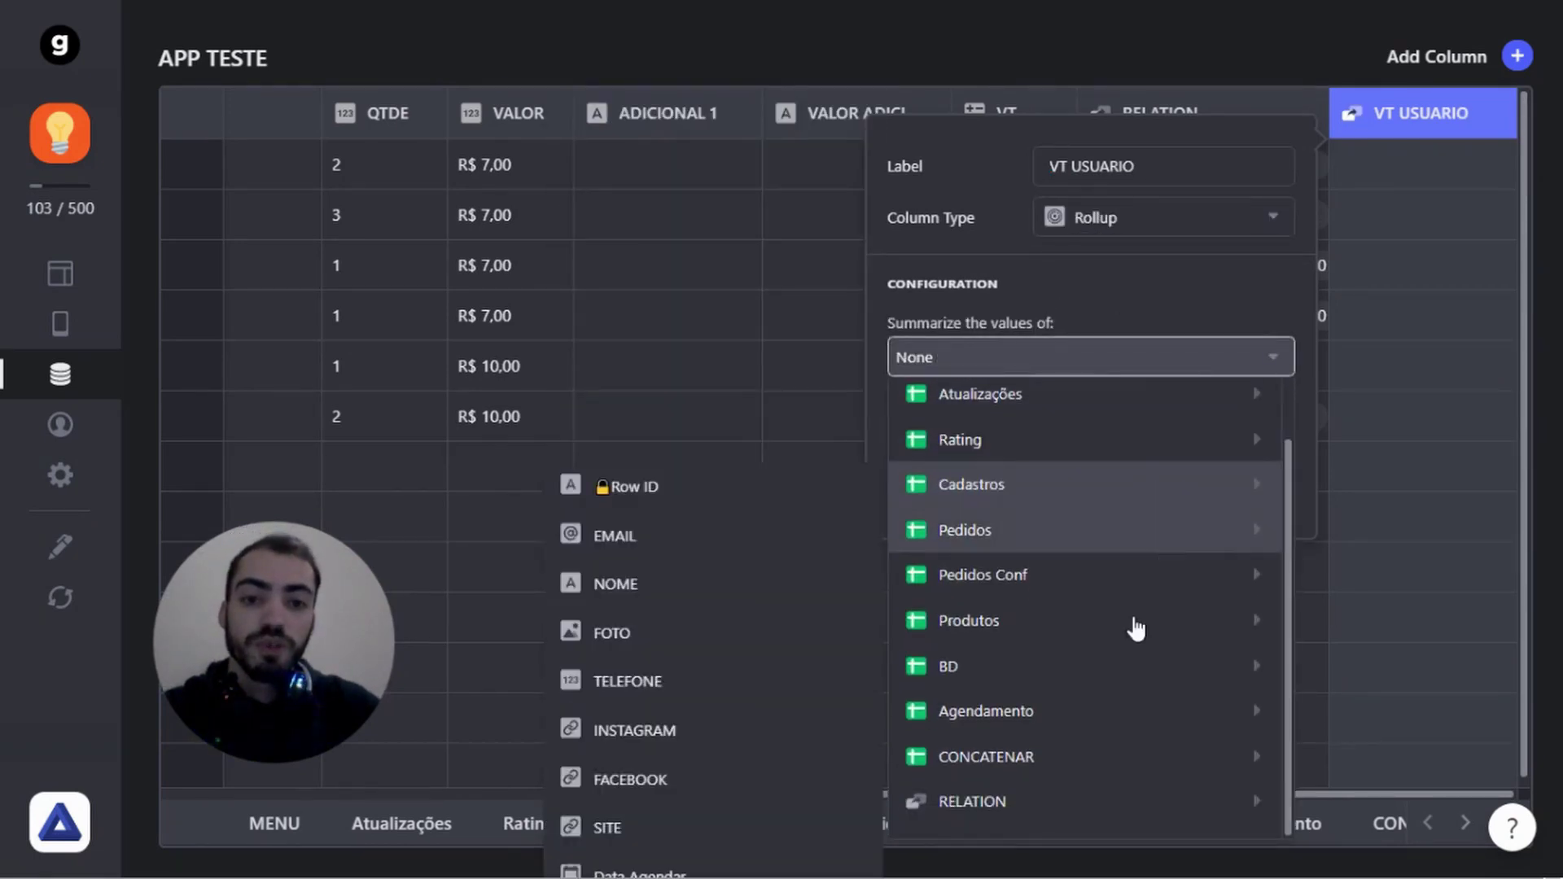
mouse_move(1010, 815)
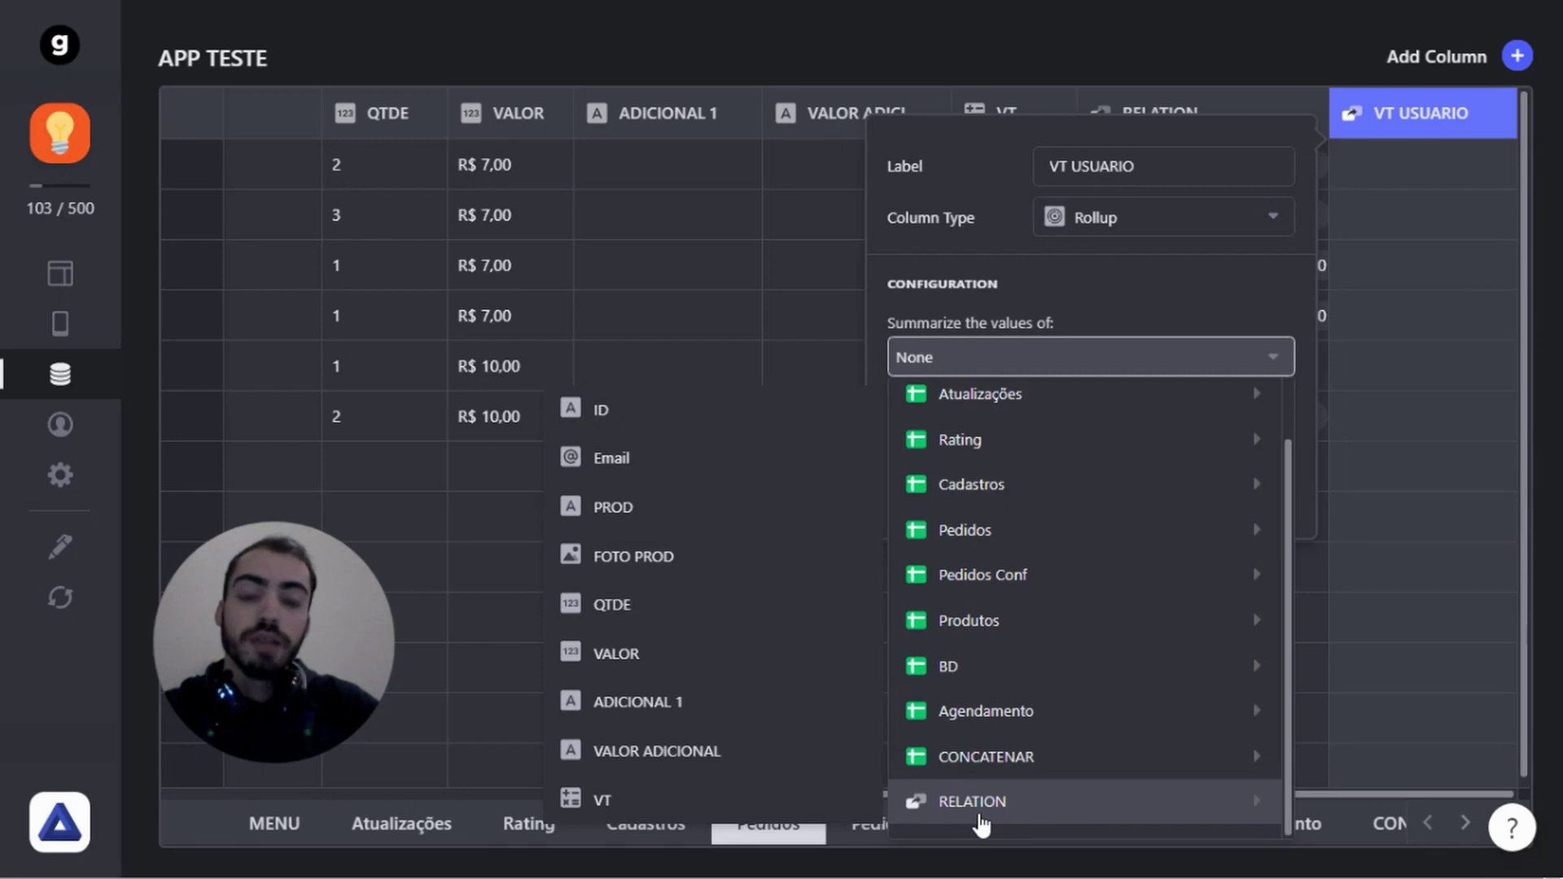
left_click(688, 807)
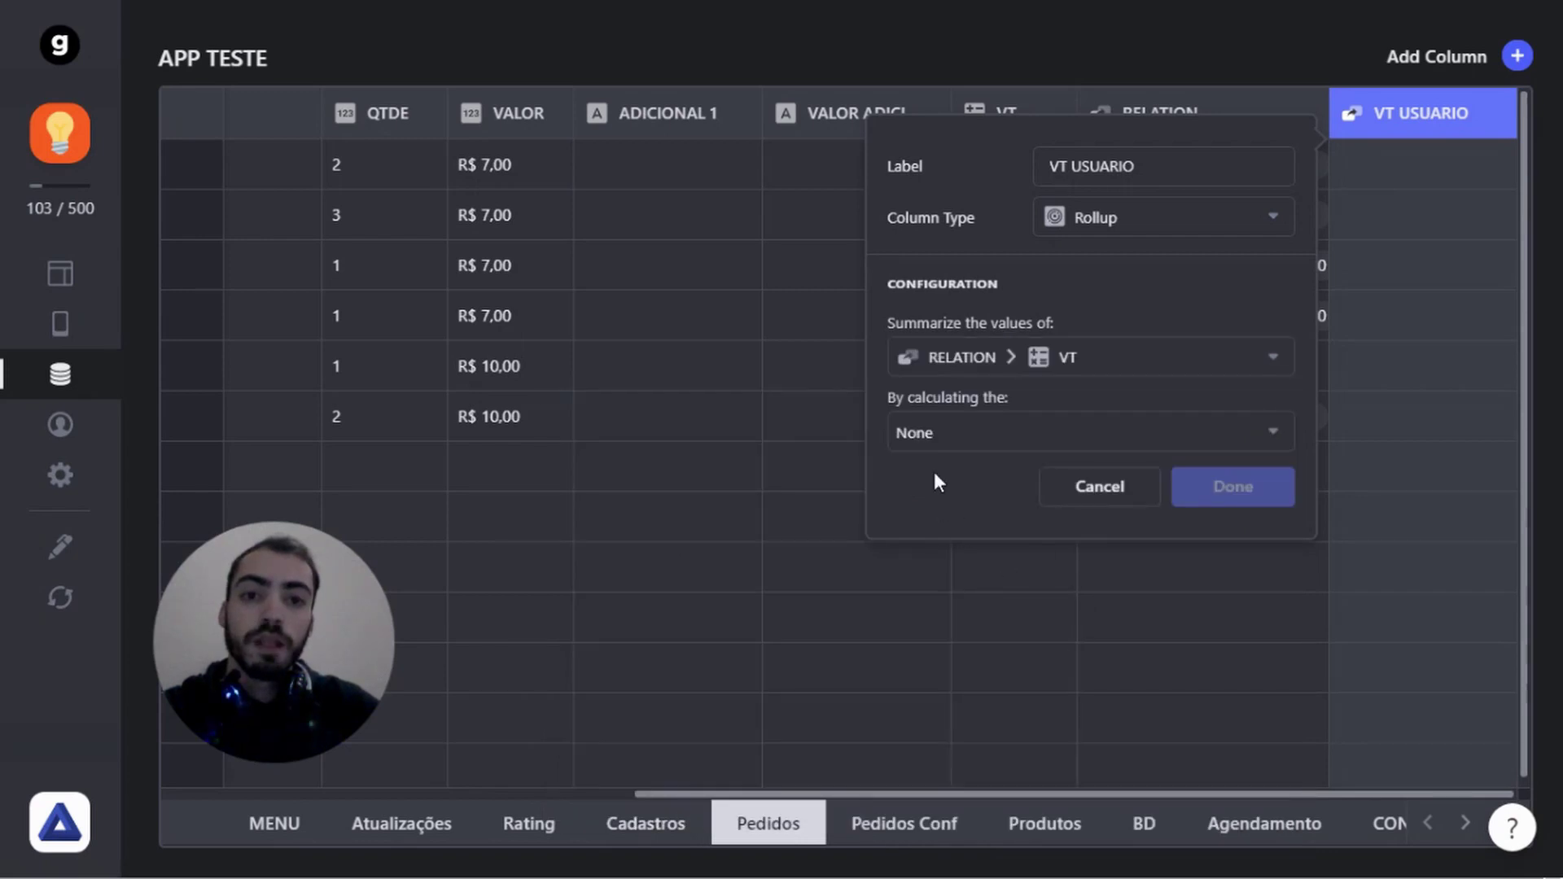
left_click(936, 436)
left_click(963, 574)
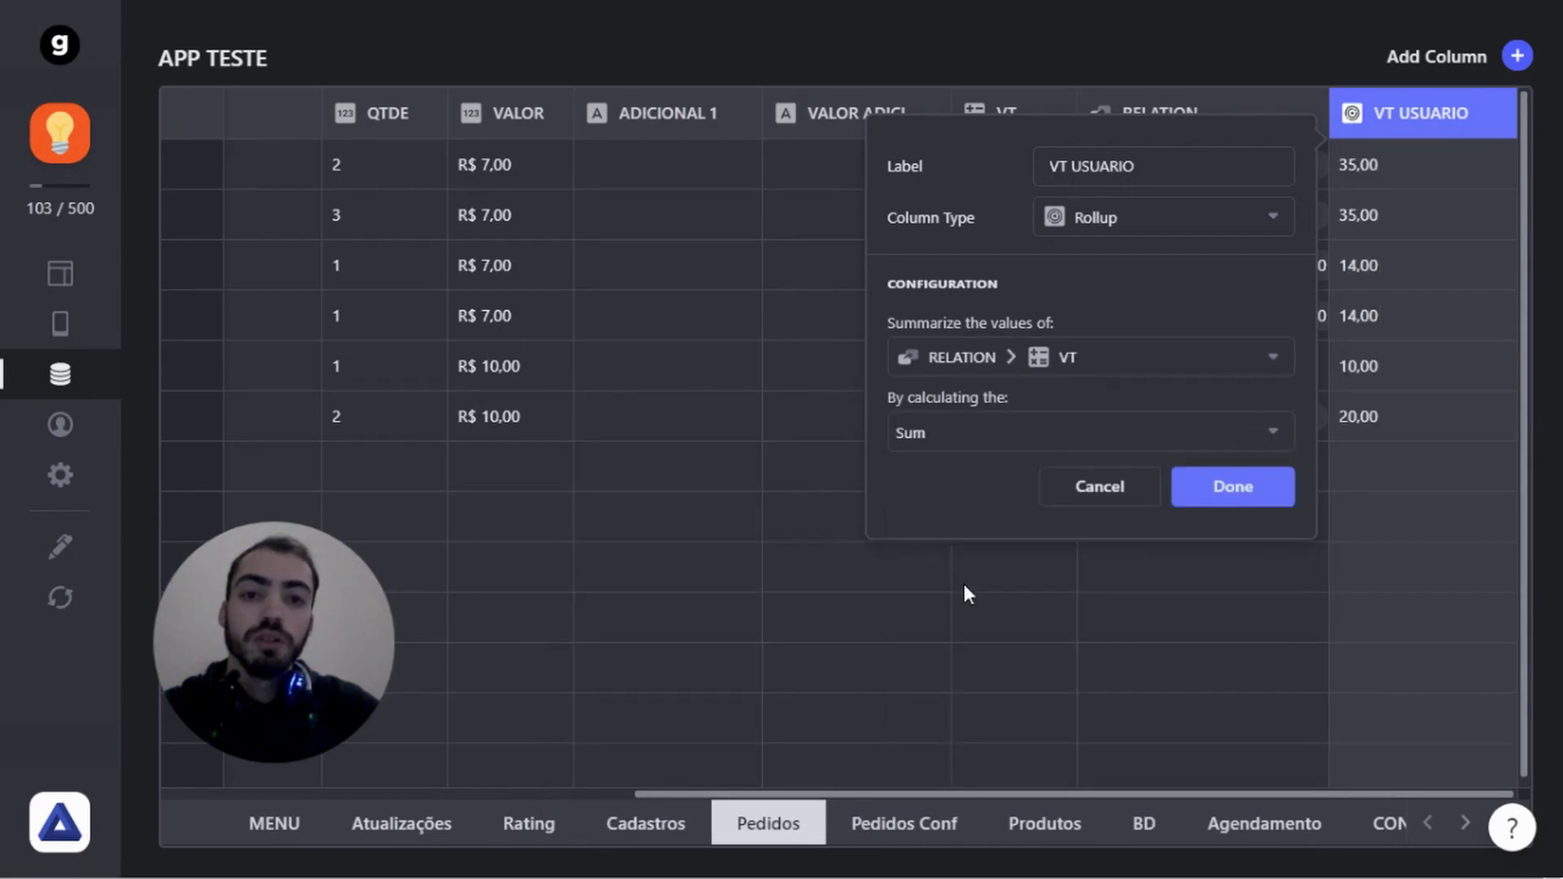
left_click(1226, 493)
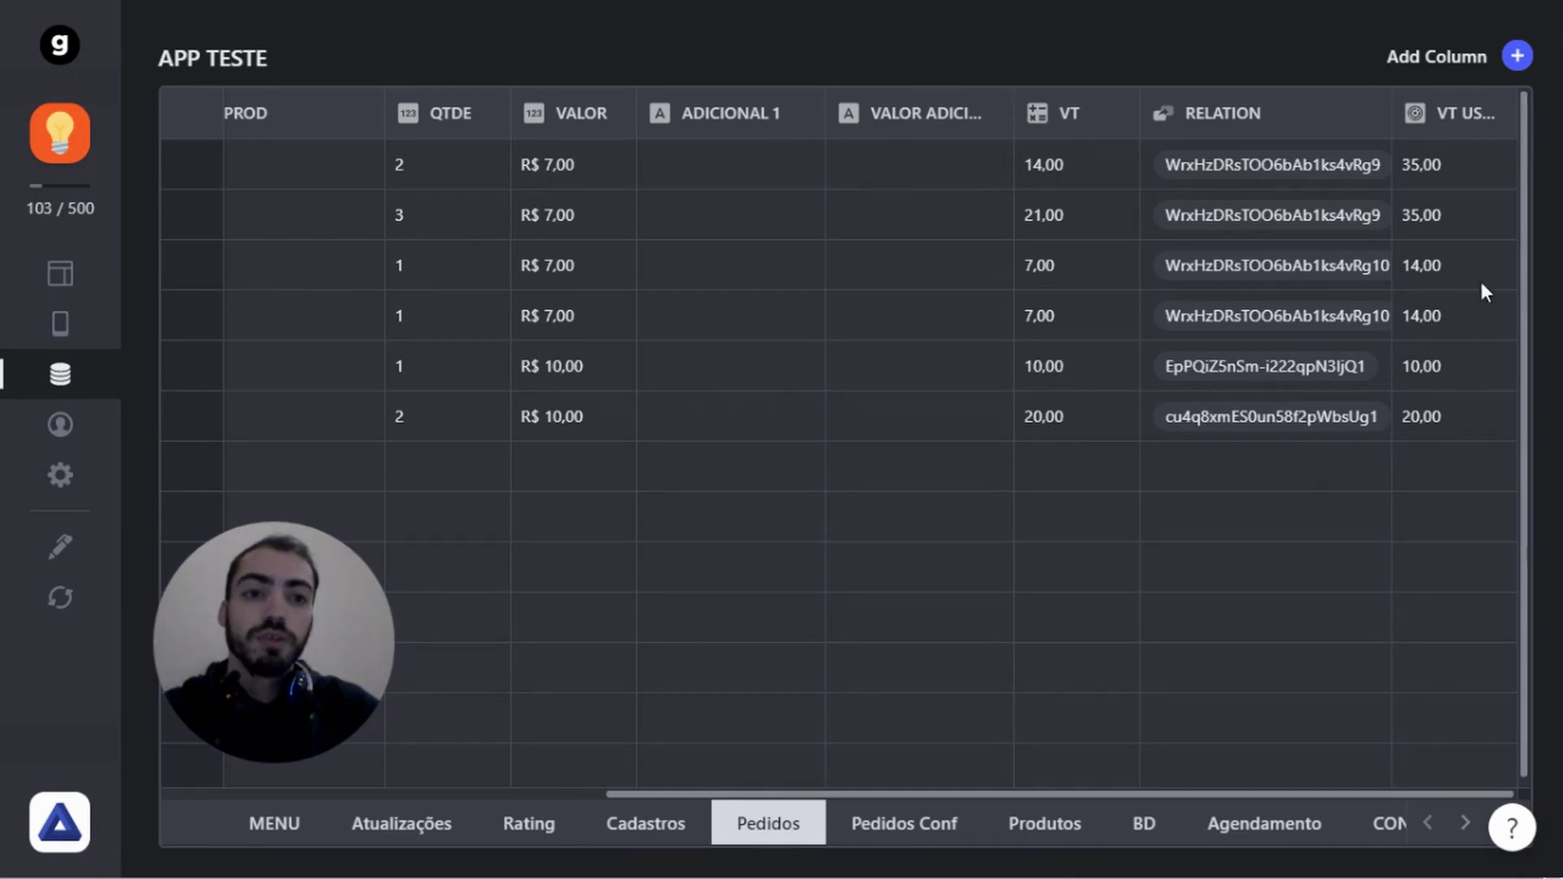
Review the VT USUARIO totals against the ID, product, quantity and VT value of each order
left_click(1434, 306)
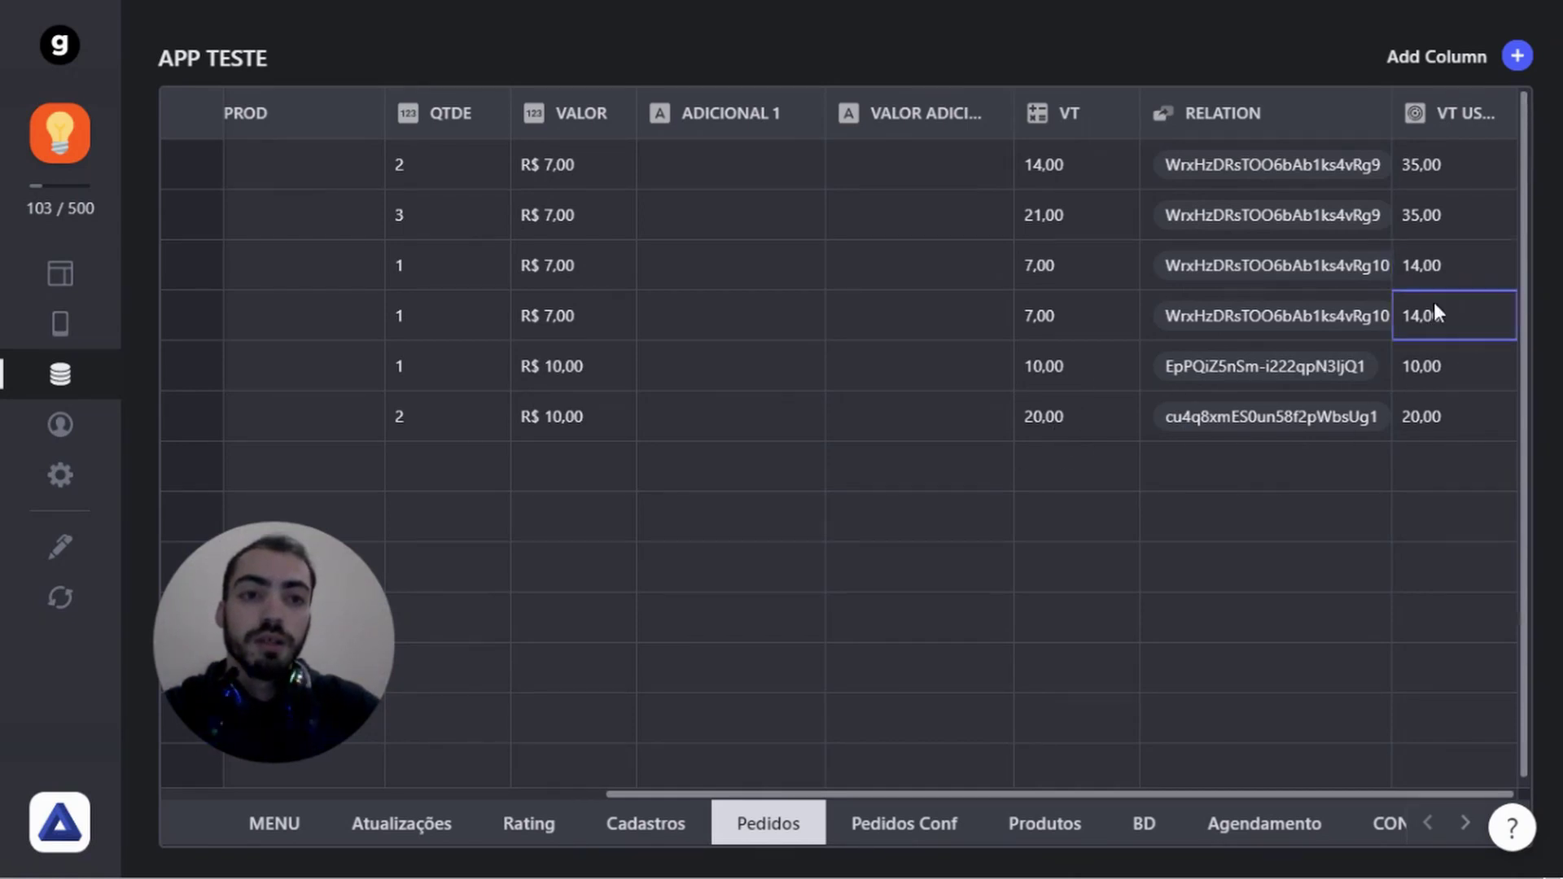
left_click(1446, 213)
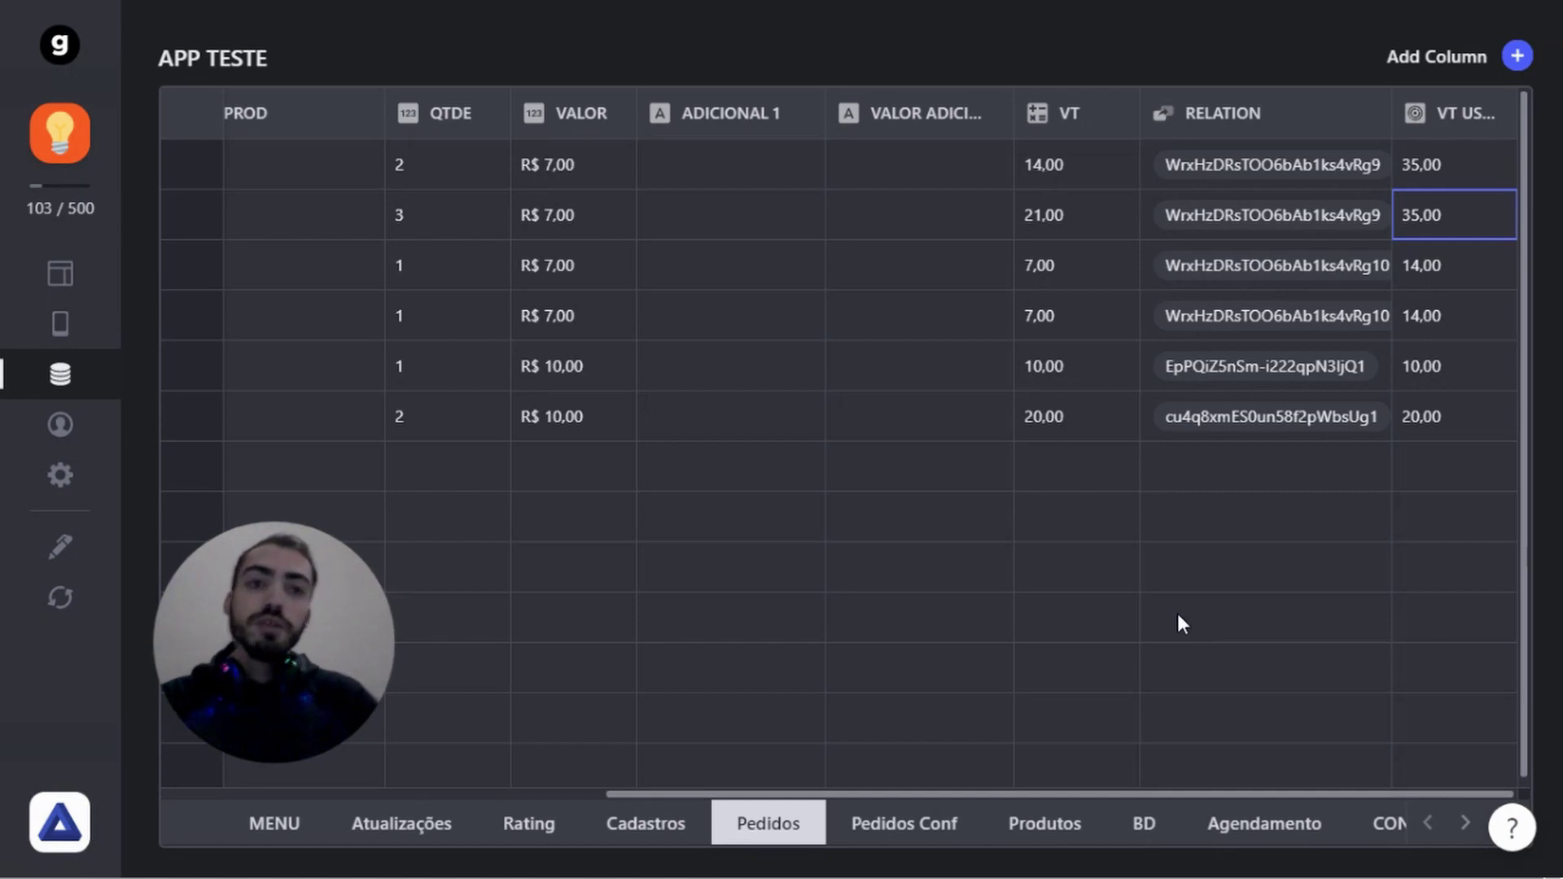
left_click(1254, 565)
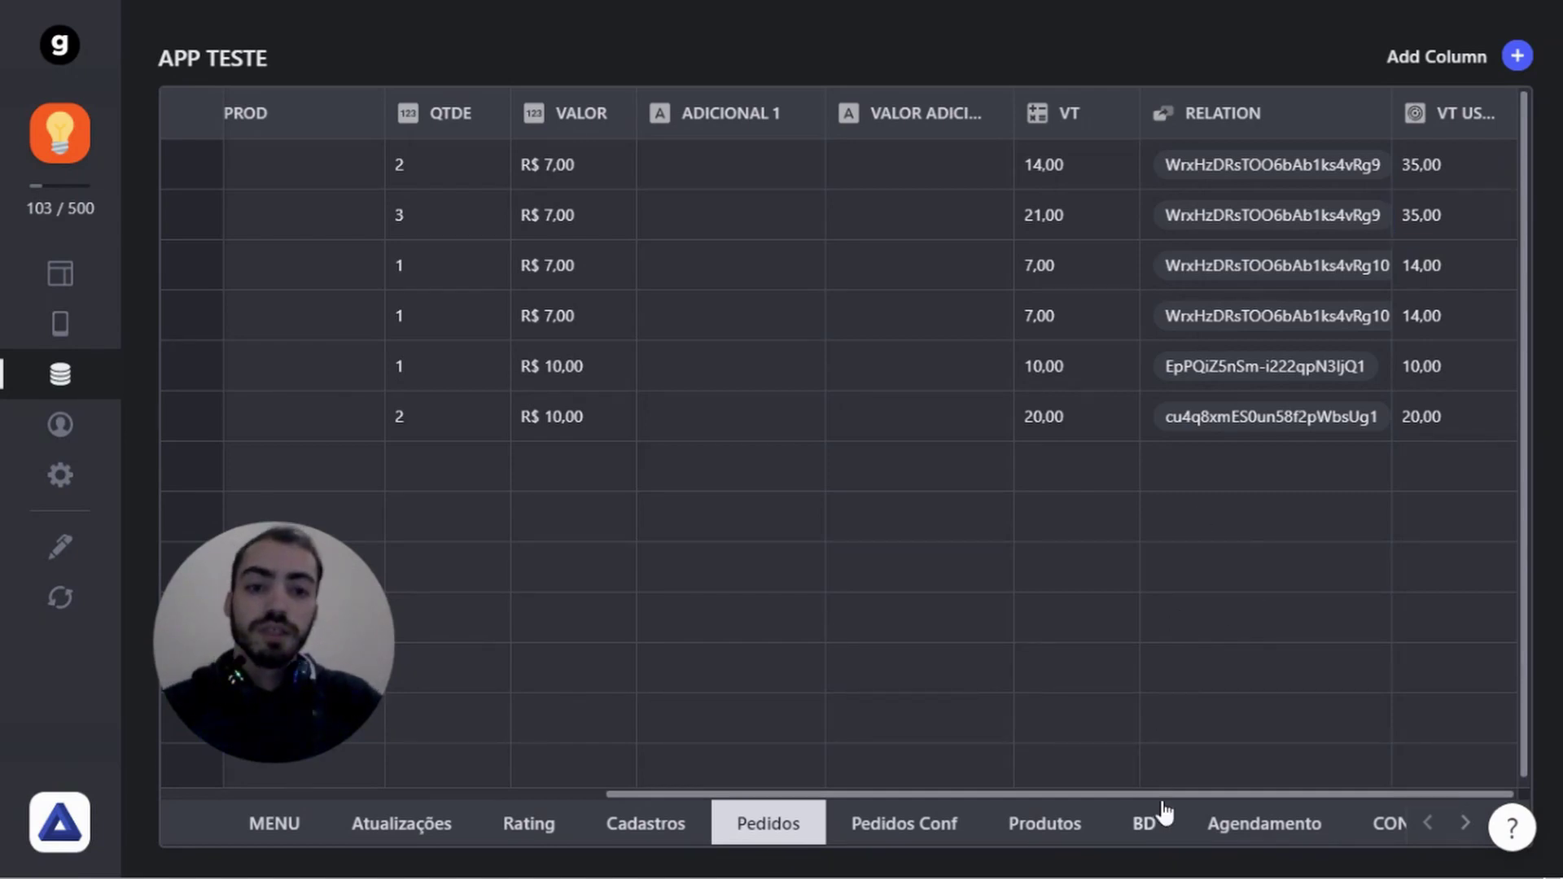
left_click_drag(1095, 794, 398, 643)
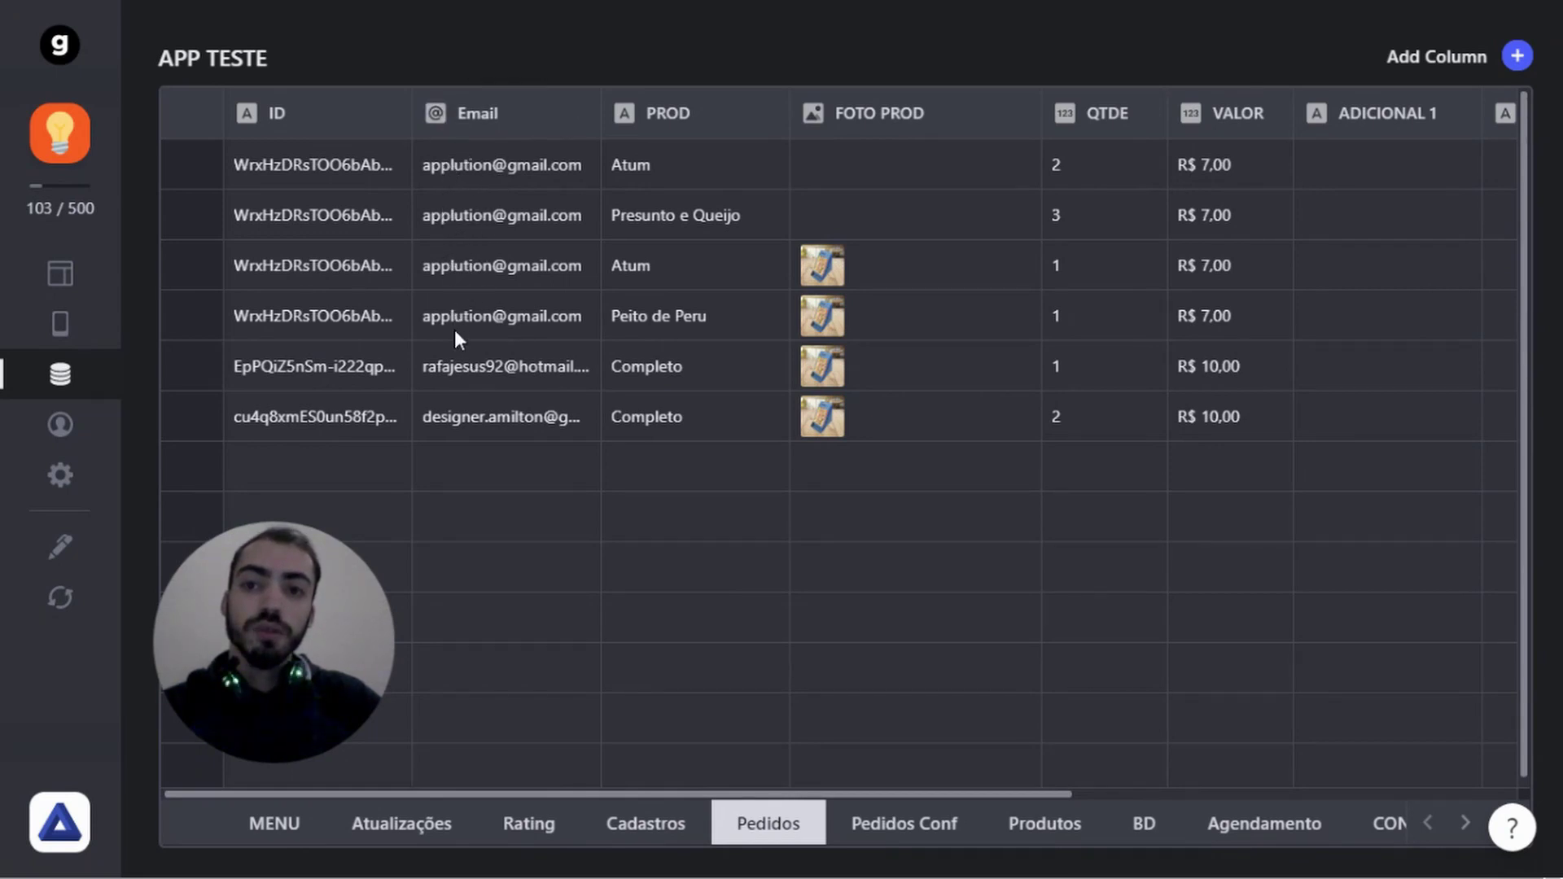
left_click_drag(713, 782, 1292, 793)
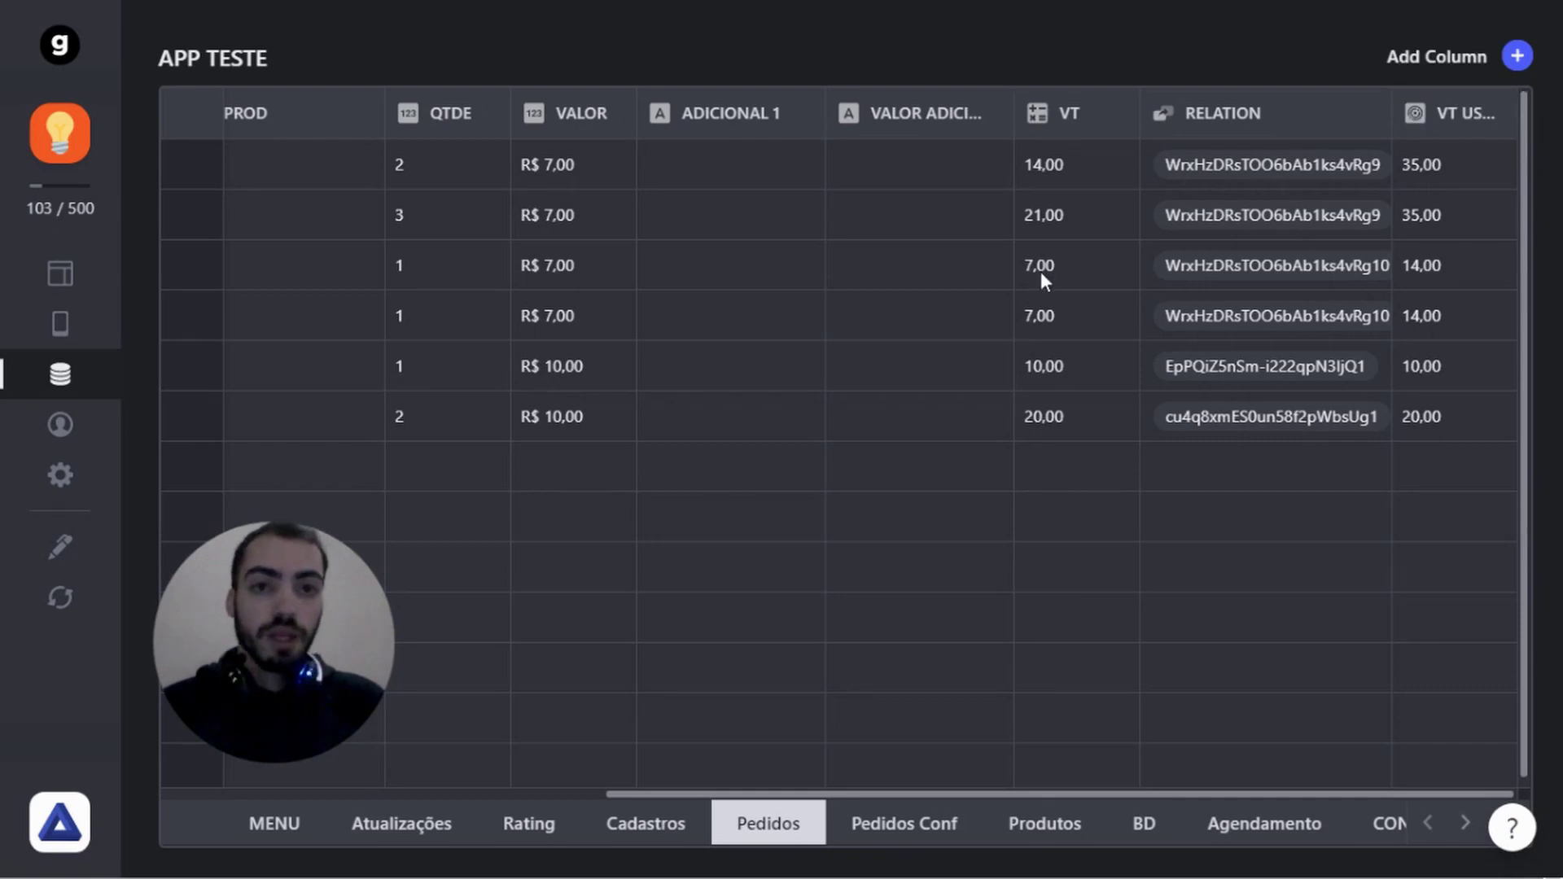
left_click_drag(969, 794, 446, 813)
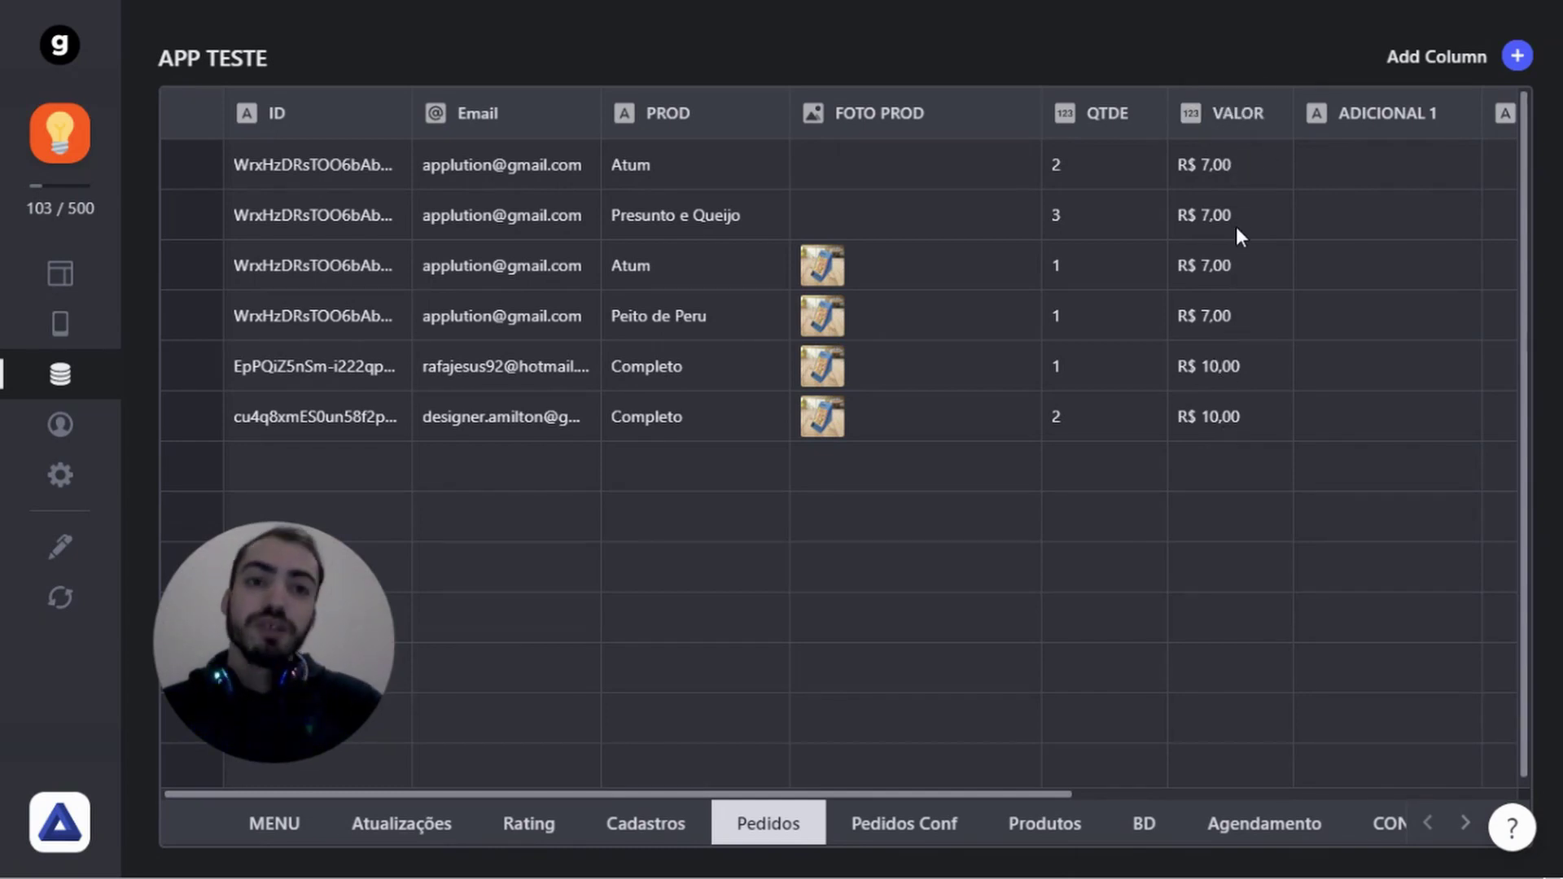
left_click_drag(914, 795, 1444, 778)
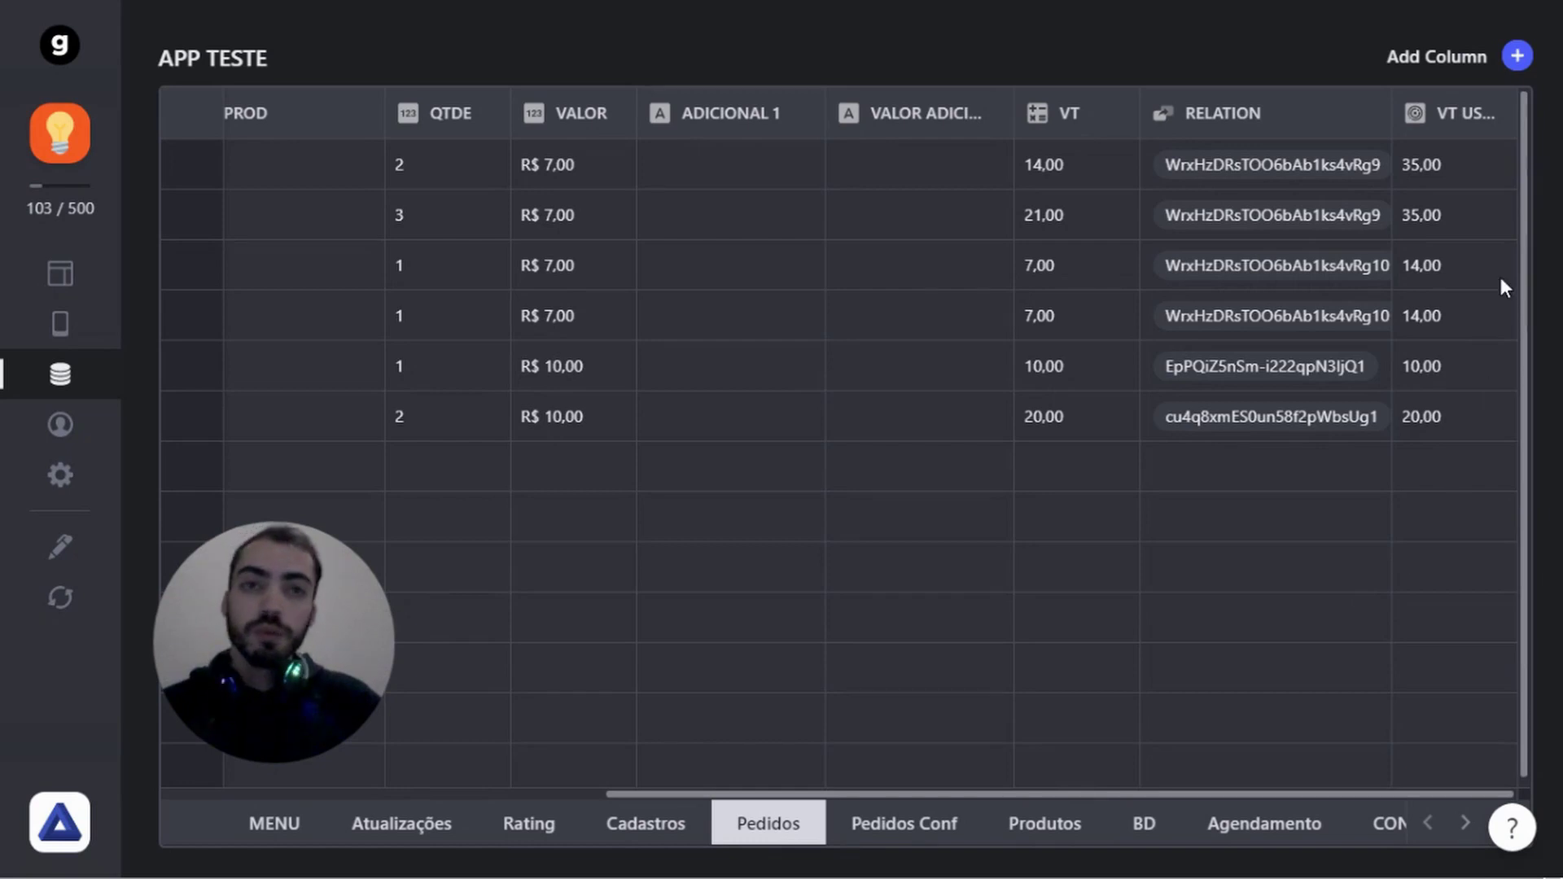
Add a Relation column to the Pedidos table that matches PROD with the PRODUTOS column of the Produtos table
left_click(1516, 57)
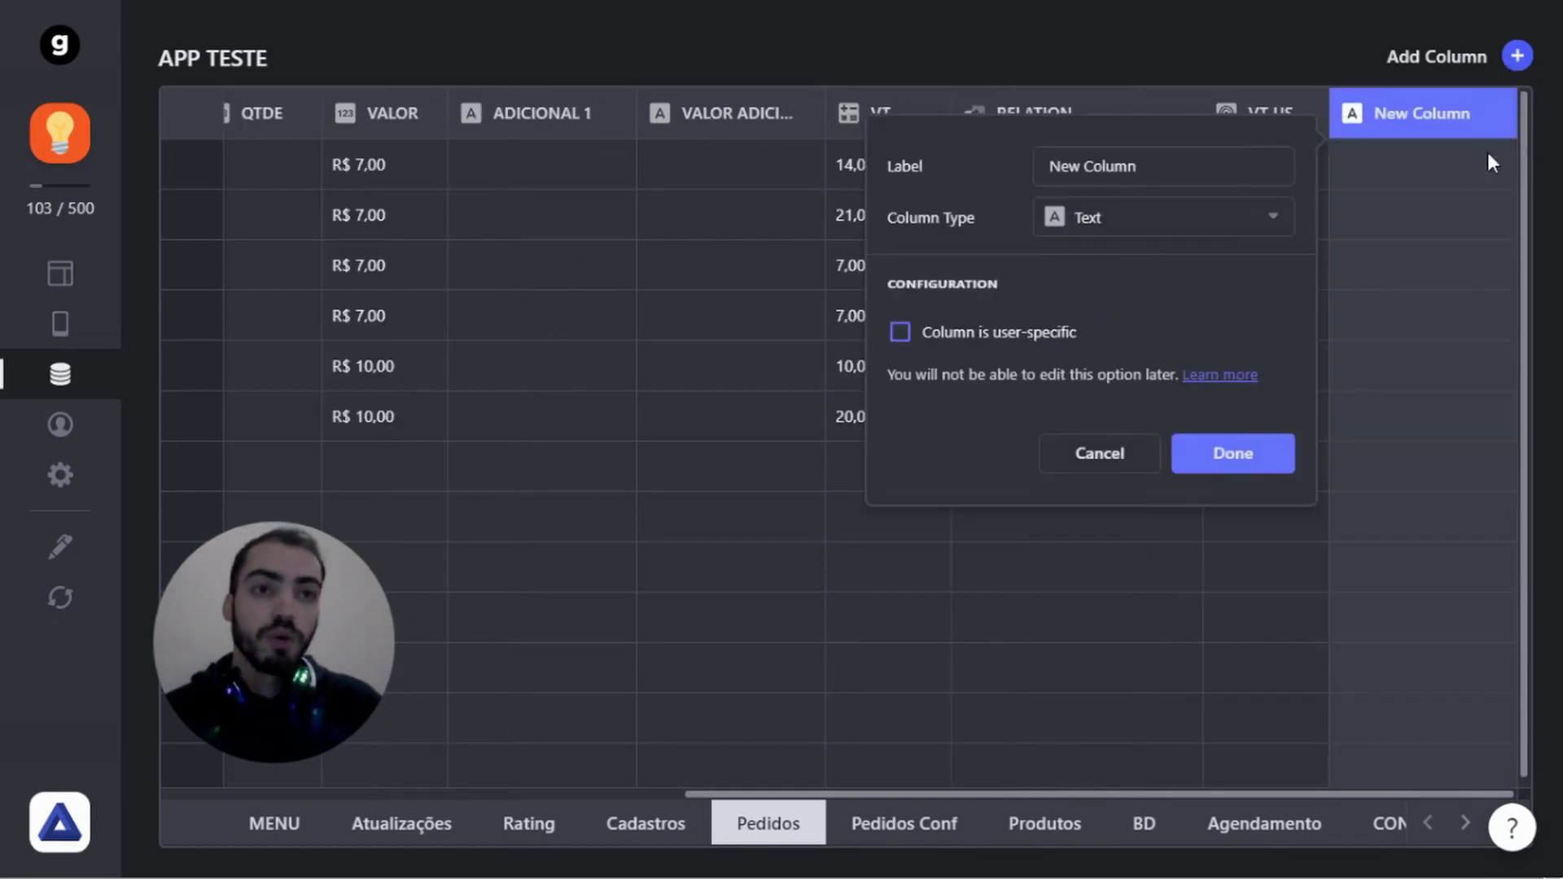
left_click(1163, 240)
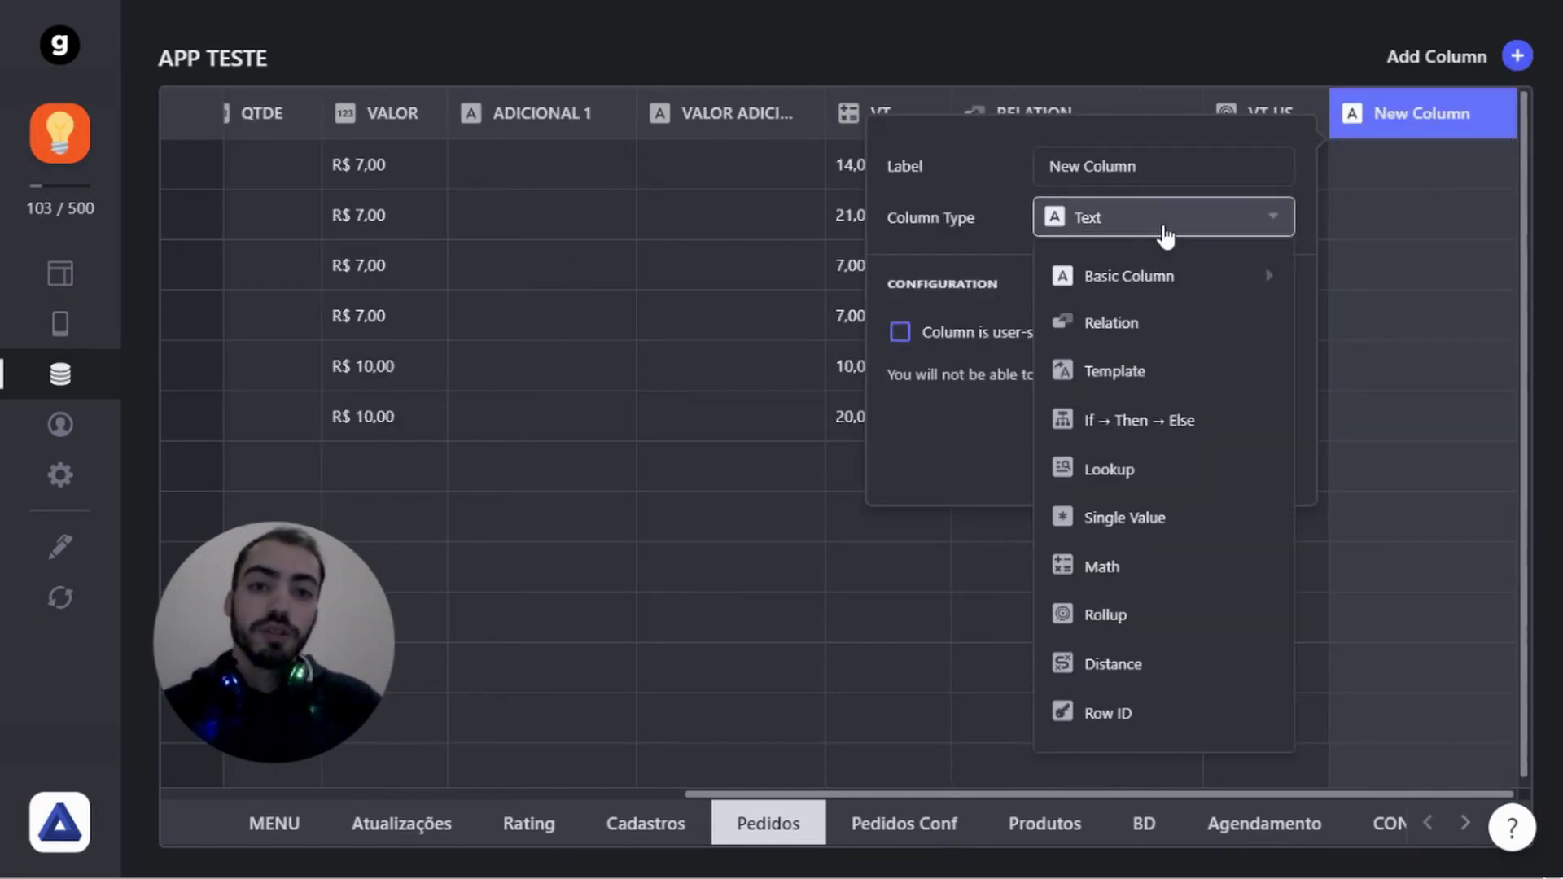
left_click(1174, 326)
left_click(1140, 357)
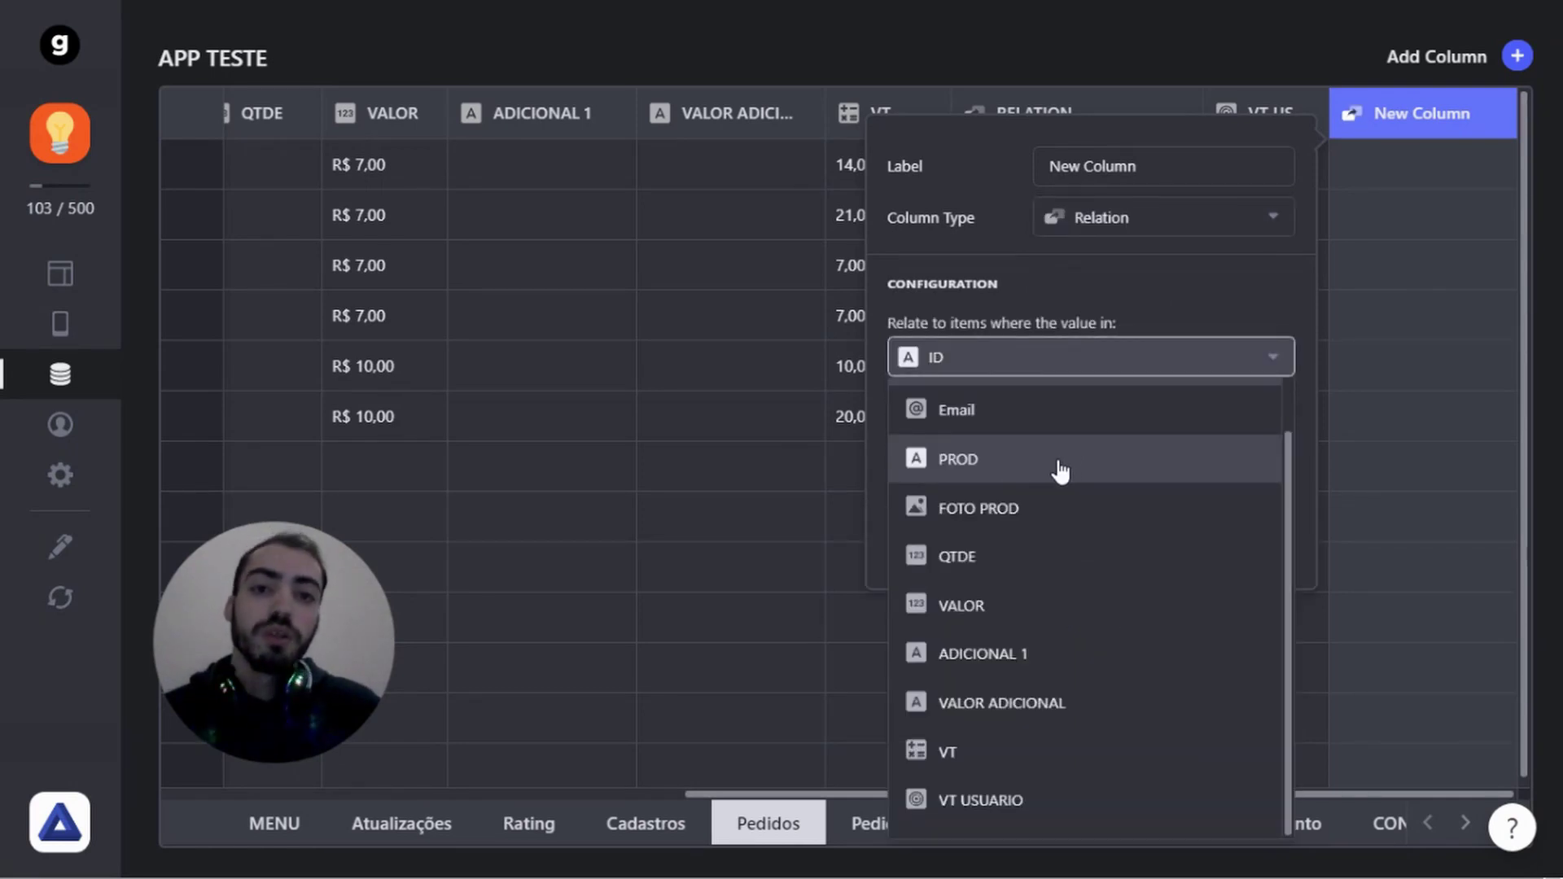
left_click(1059, 461)
left_click(1046, 454)
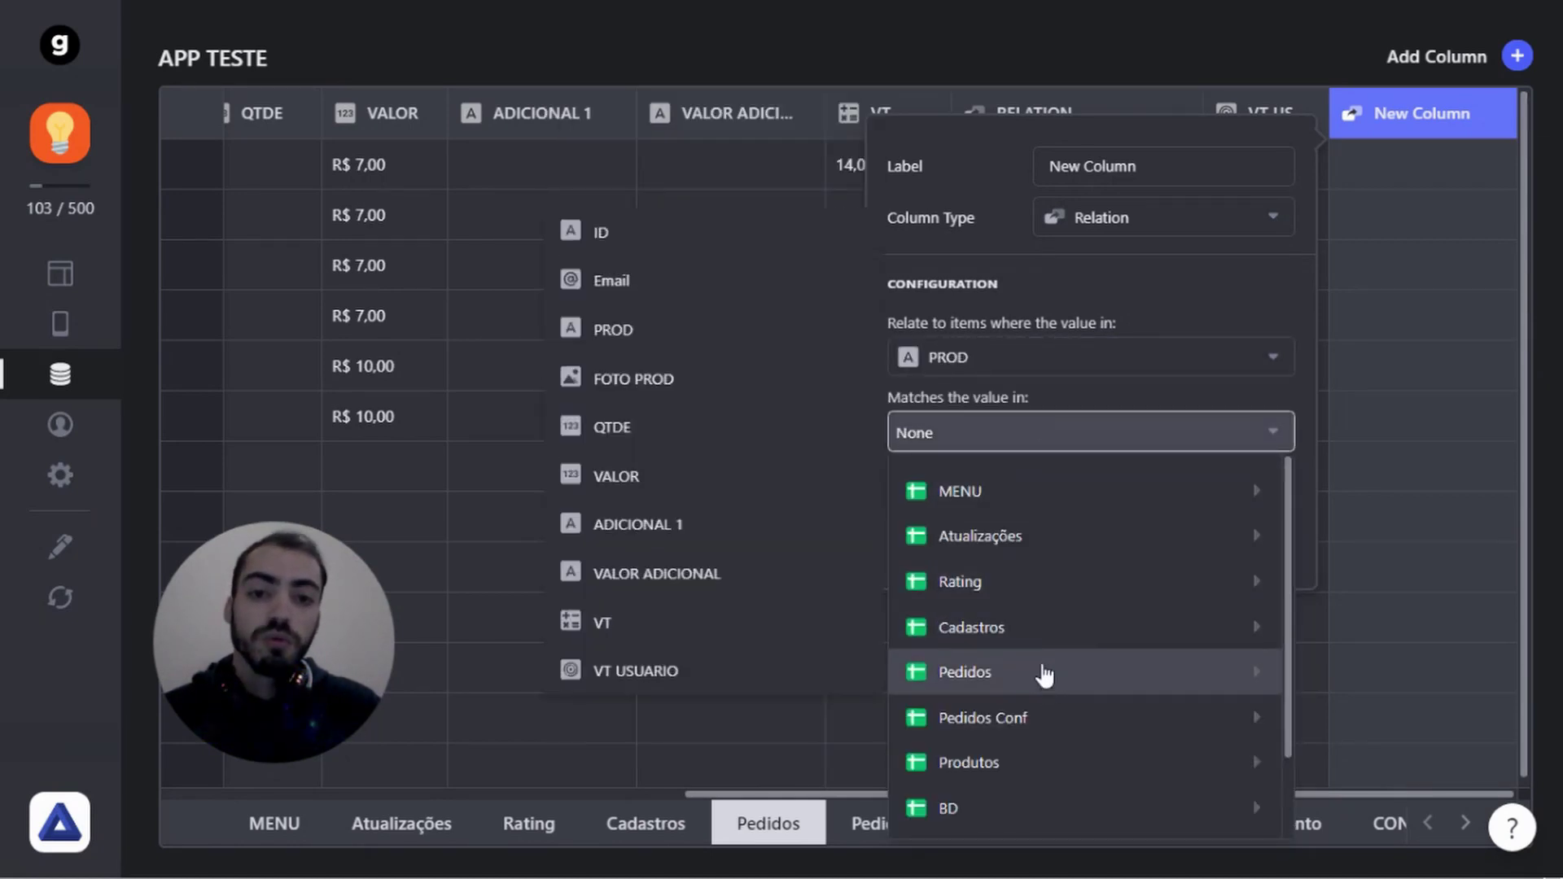
mouse_move(1040, 778)
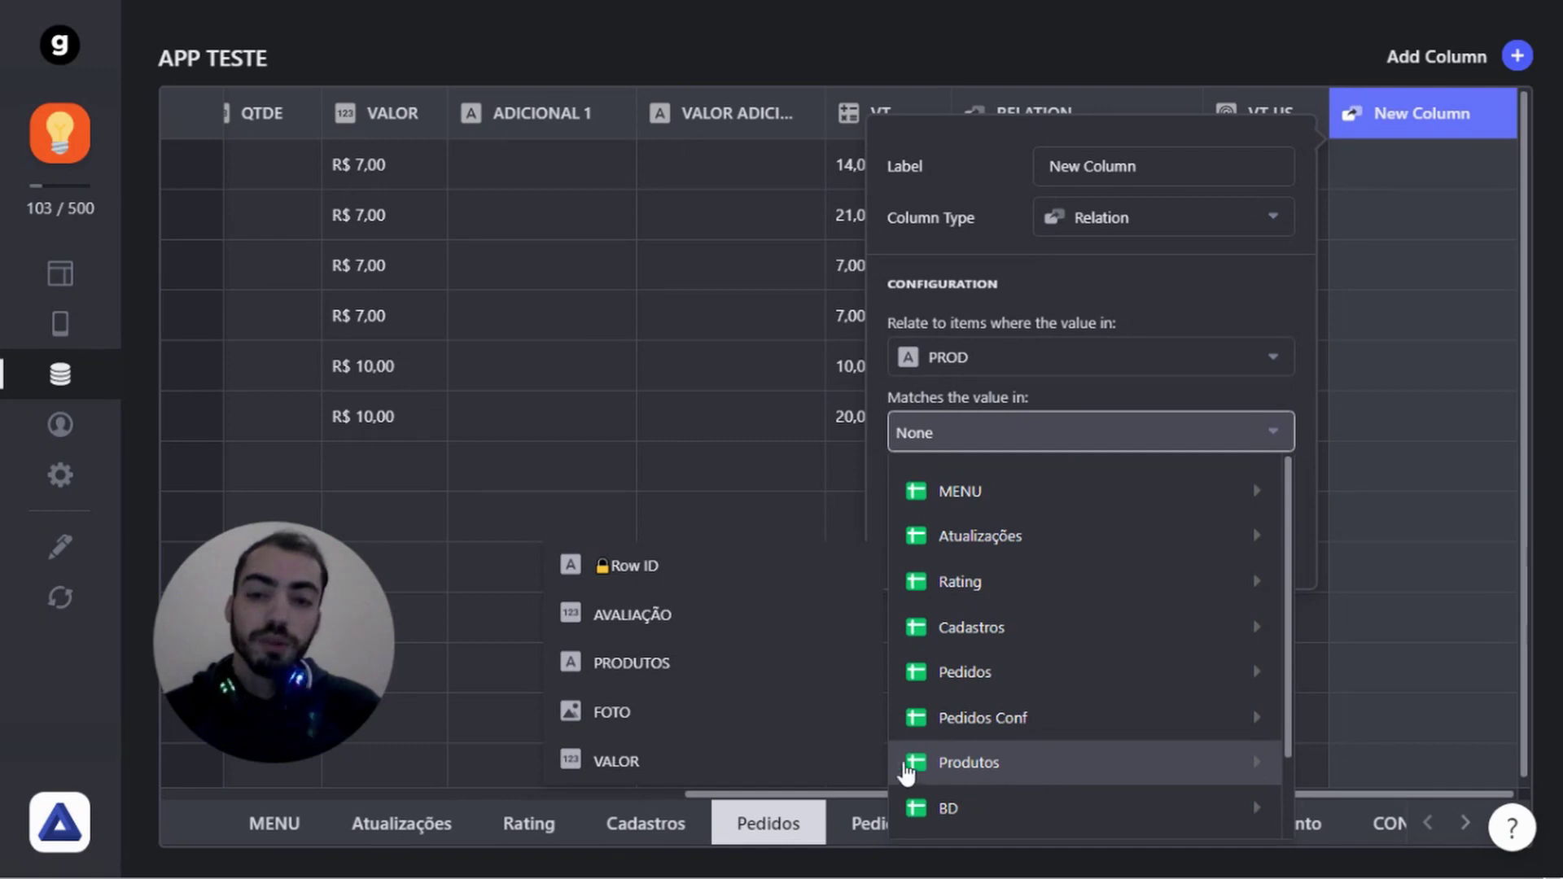
left_click(694, 674)
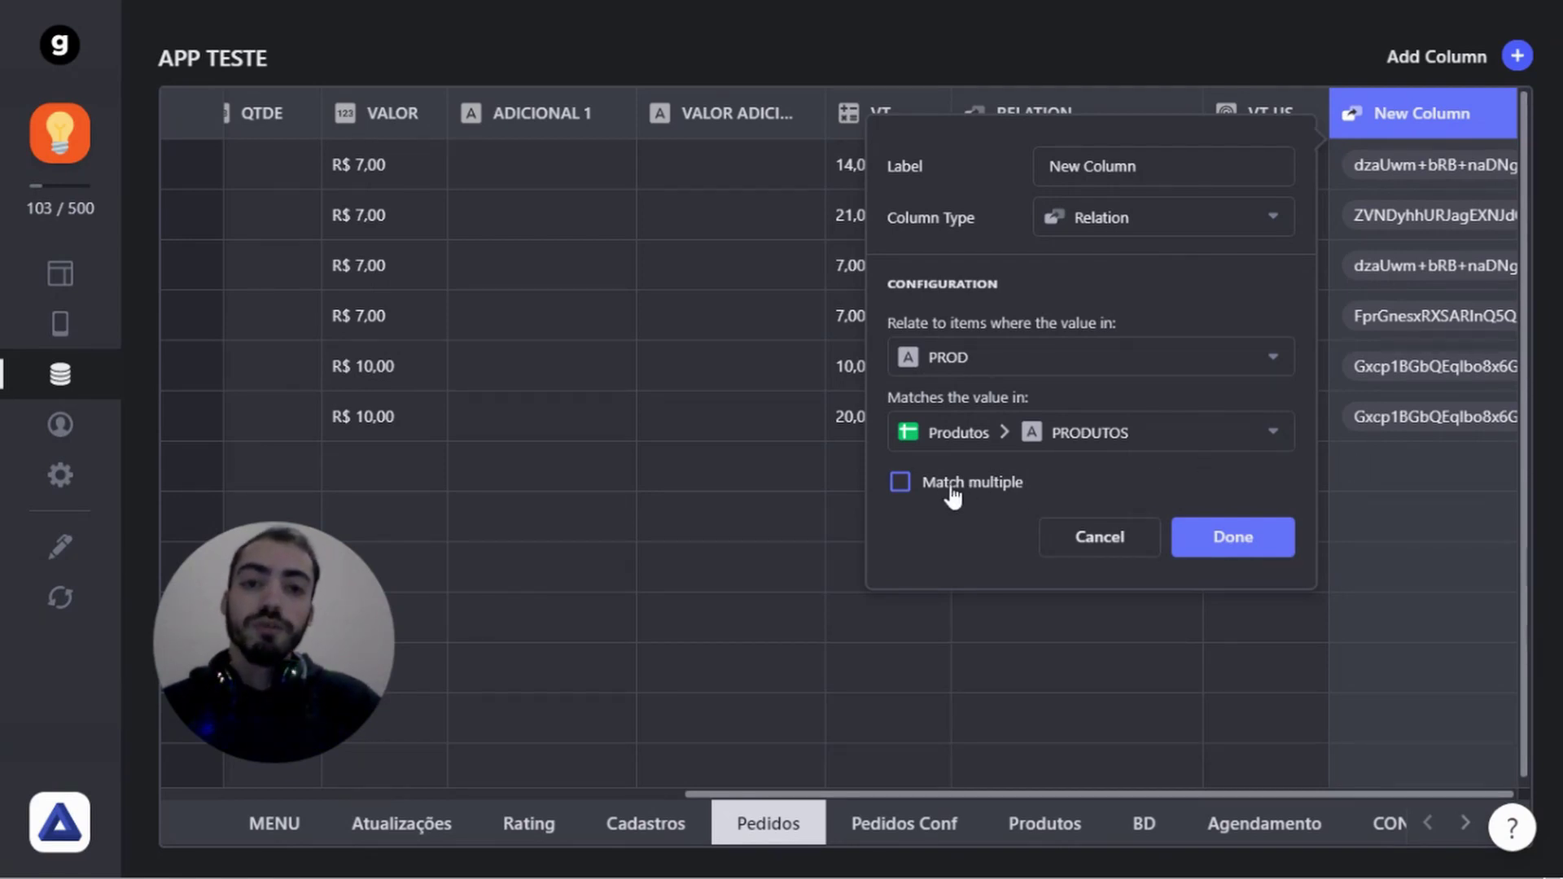
left_click(1211, 537)
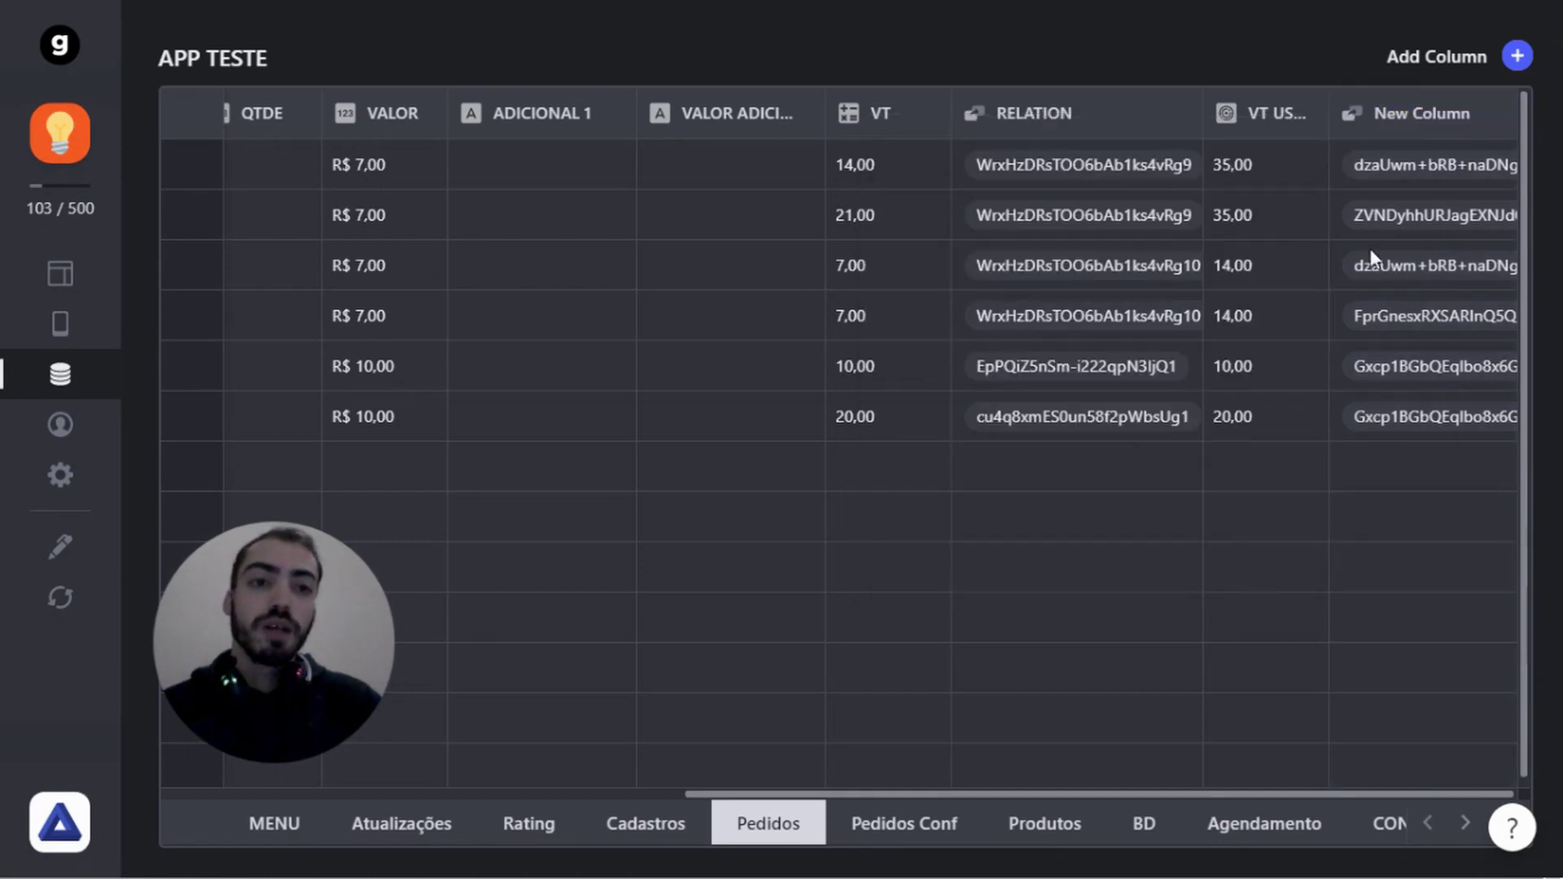
Add another column to the Pedidos table with the type Lookup and the label VALOR PROD
left_click(1488, 67)
left_click(1186, 235)
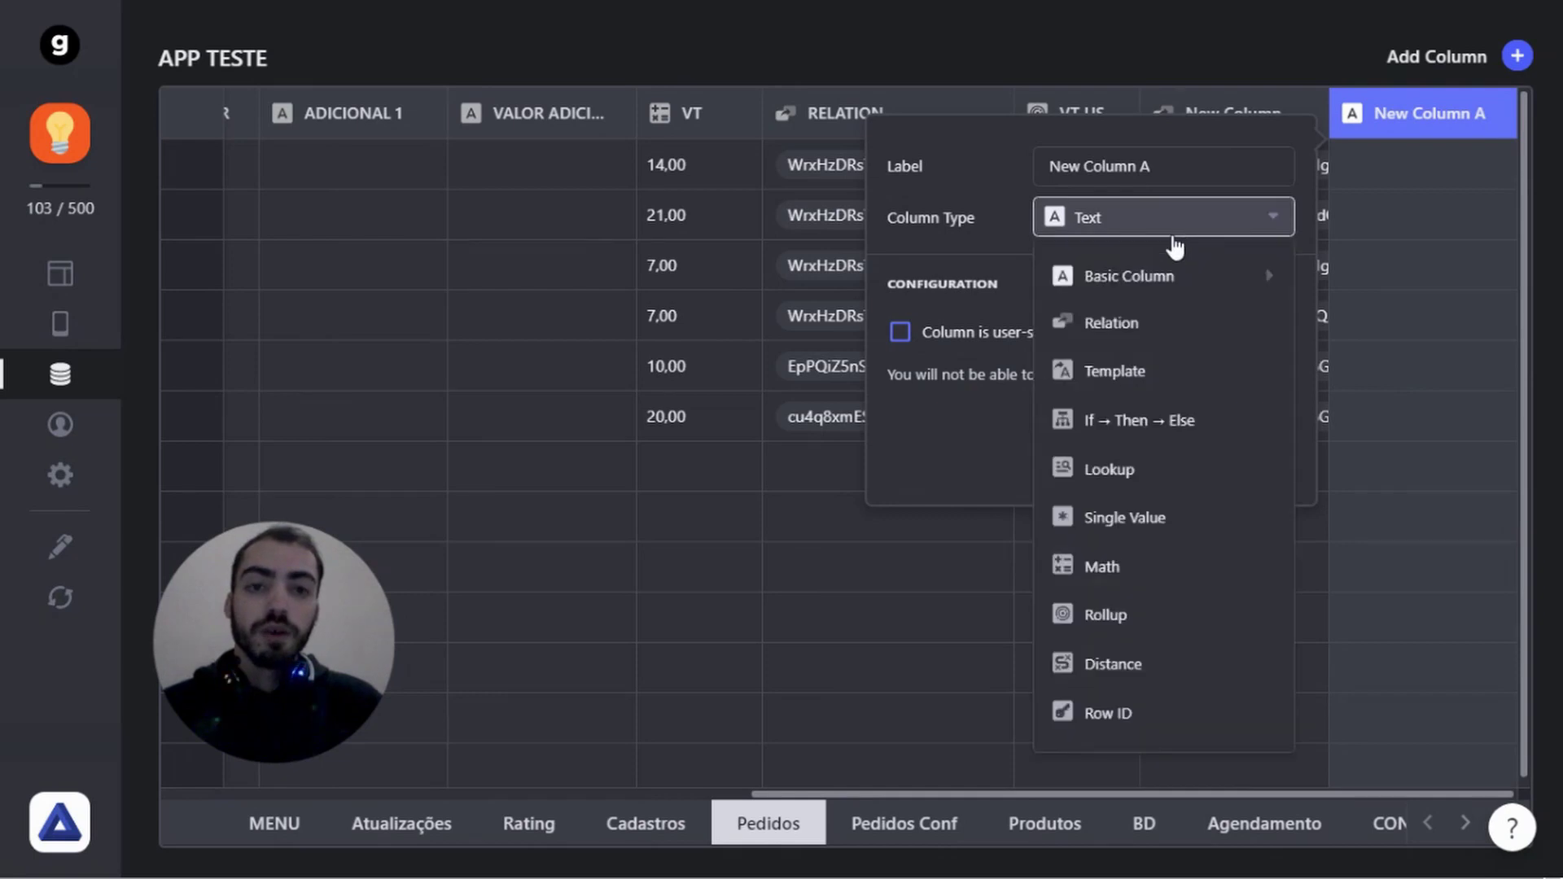
left_click(1094, 481)
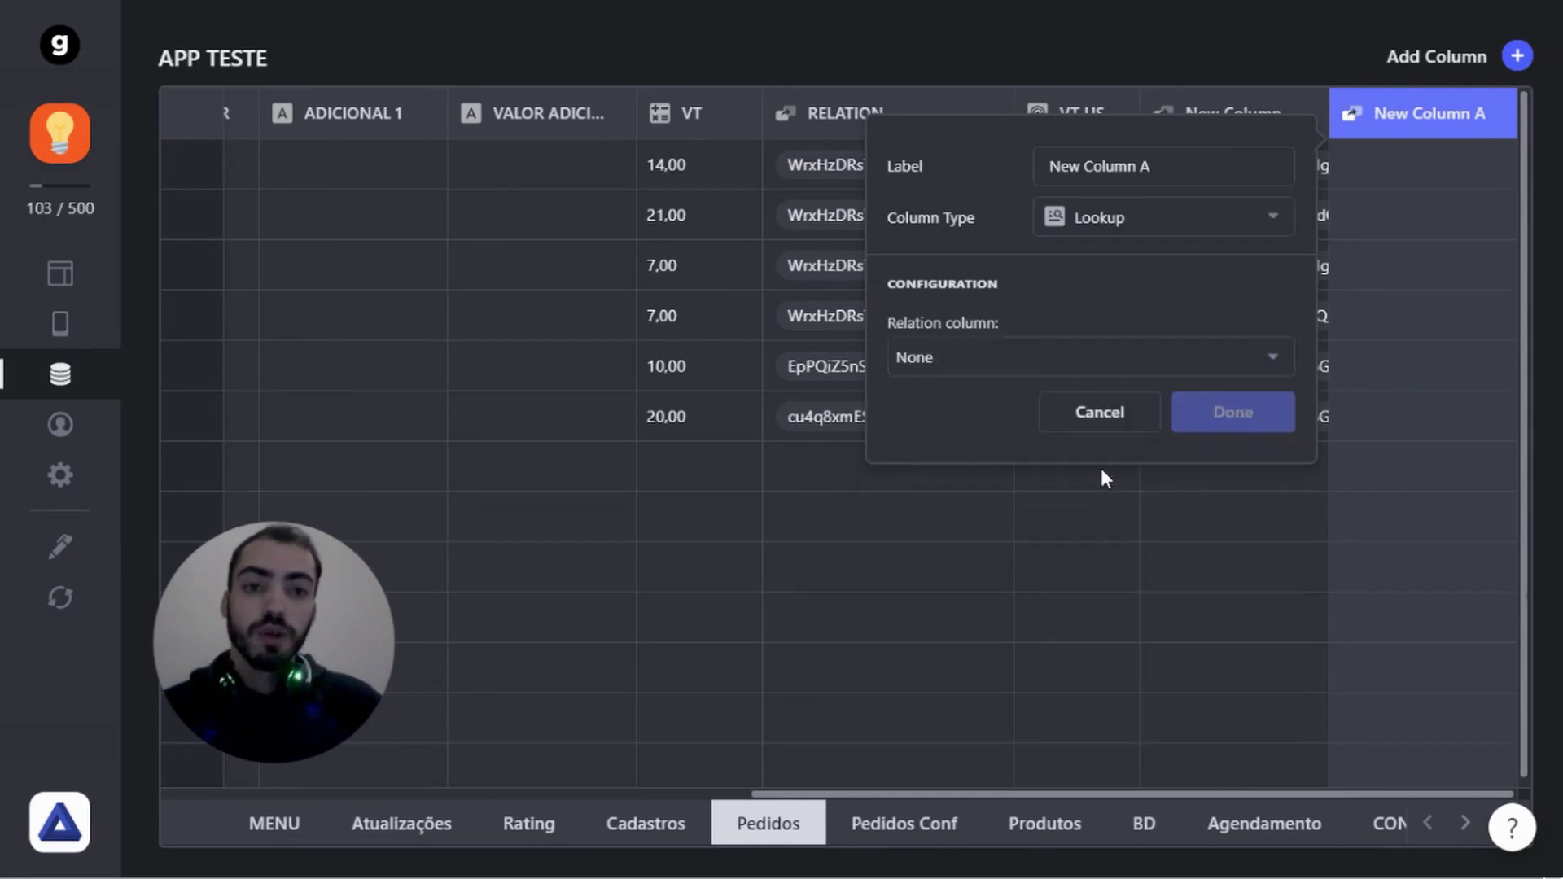
triple_click(1179, 163)
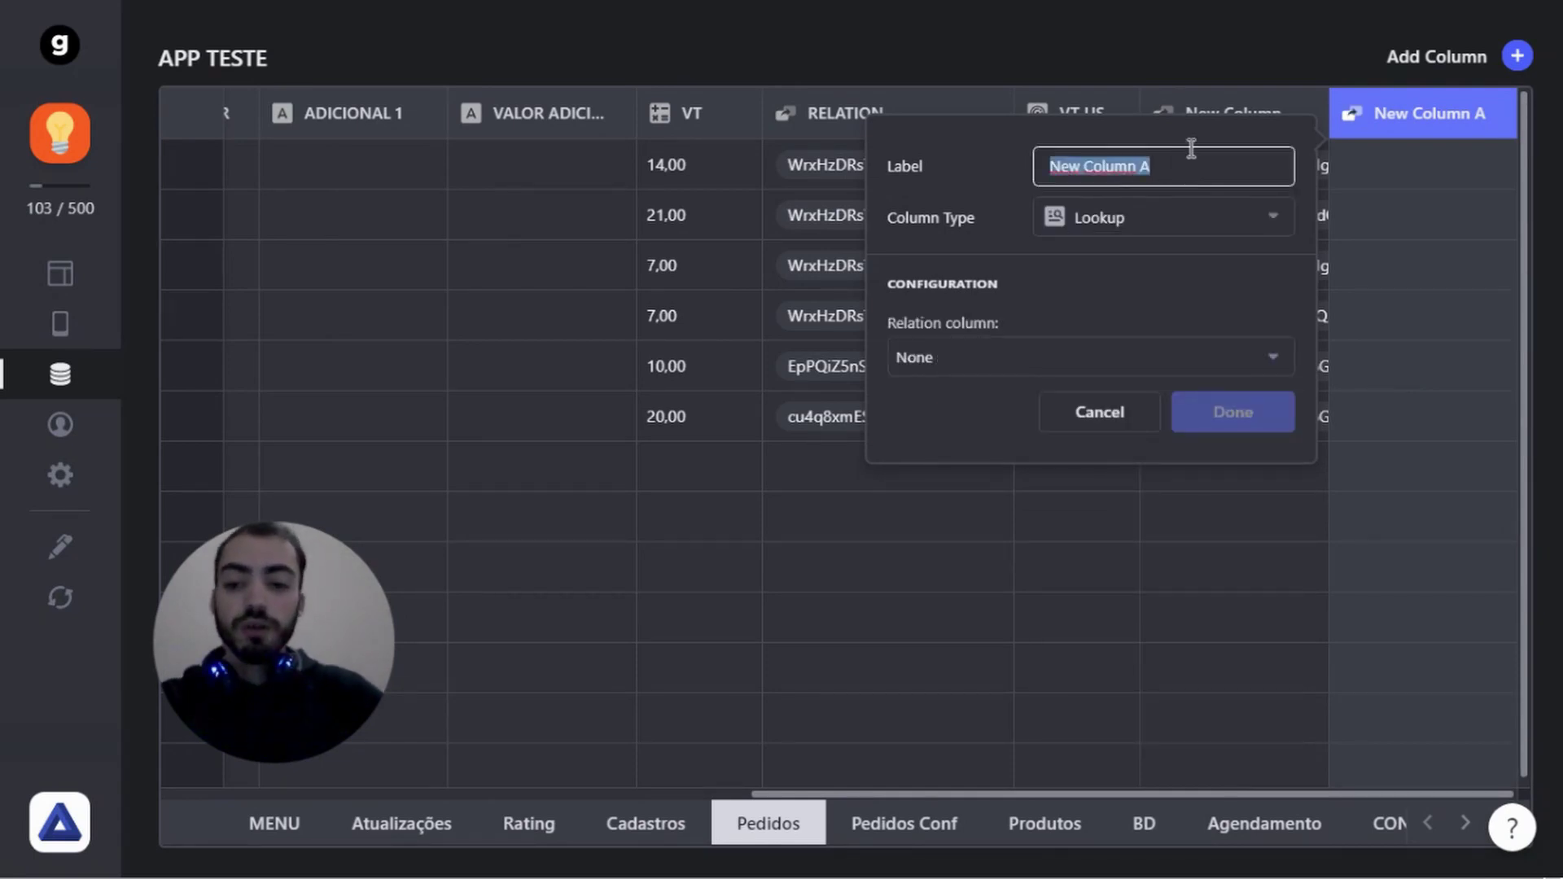
type("VALO")
type("R PEO")
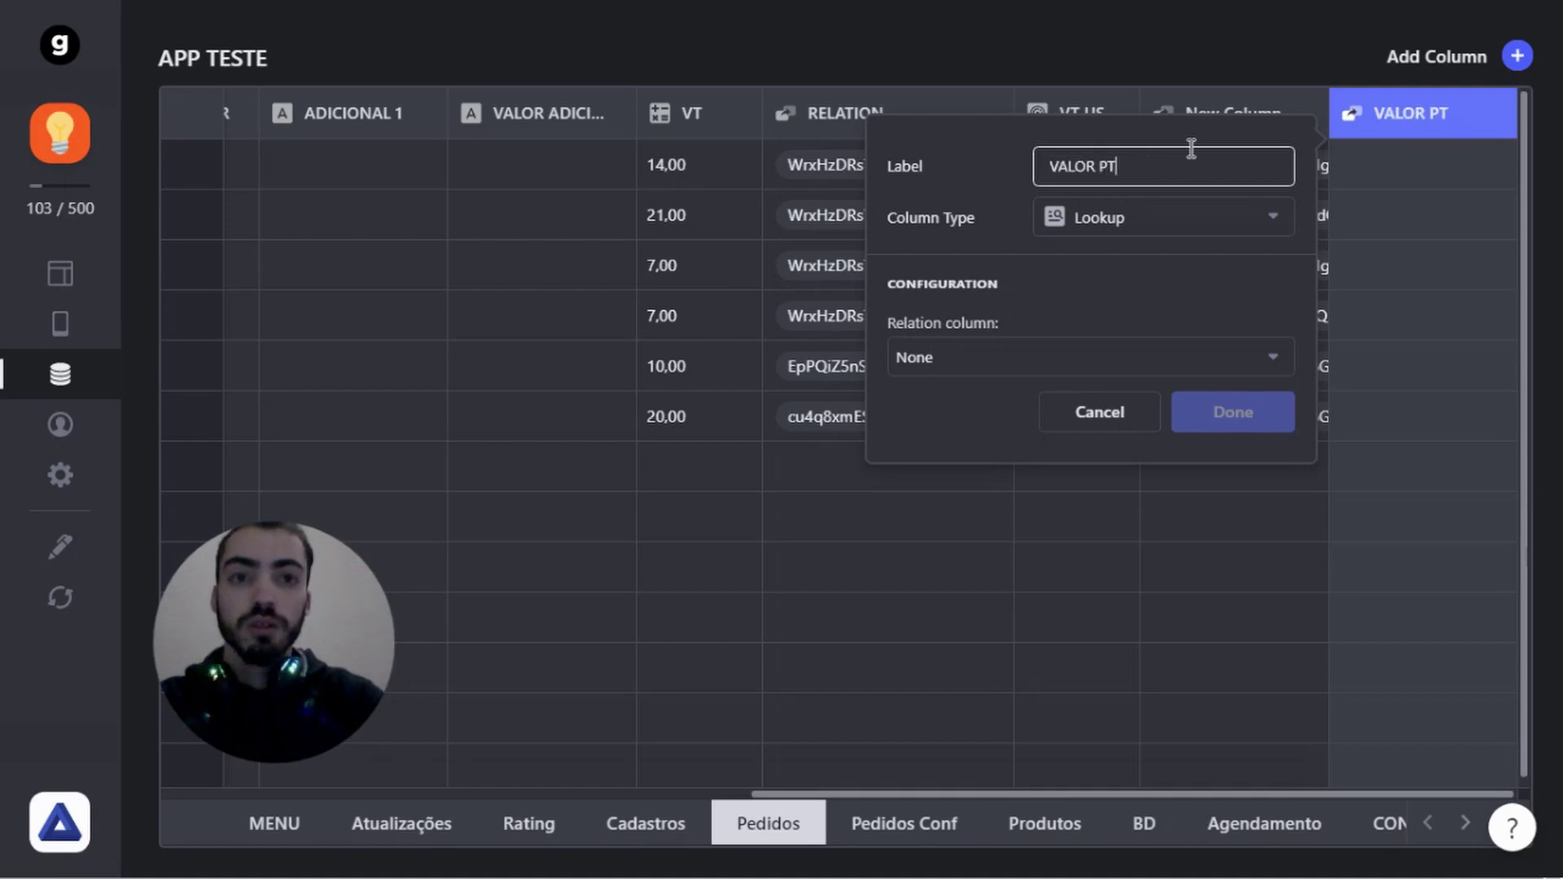
key("BackSpace")
key("BackSpace")
type("ROD")
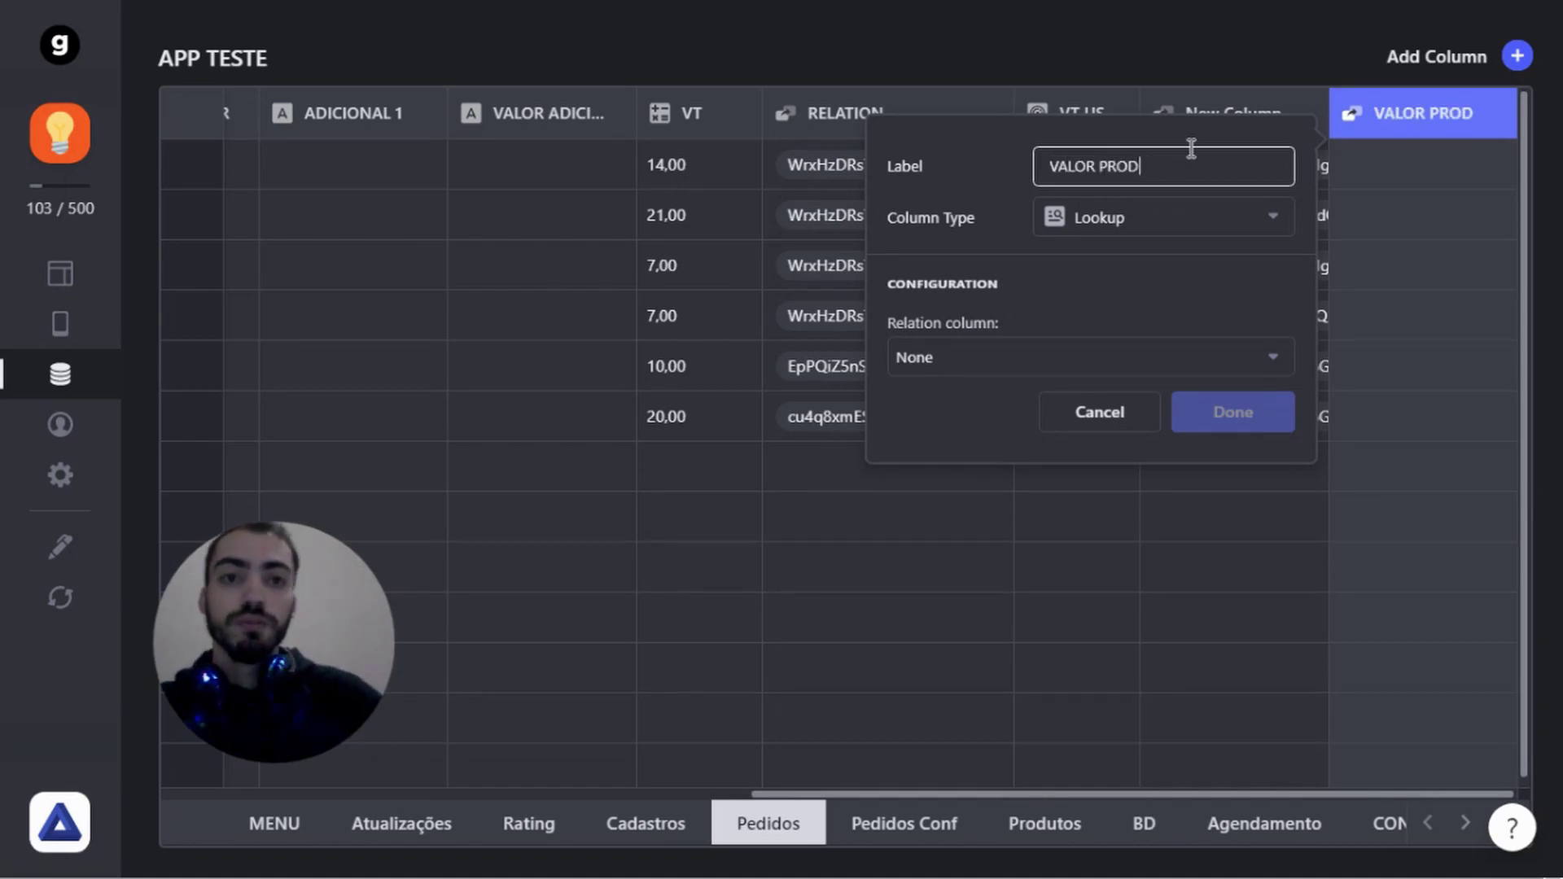
Configure the VALOR PROD lookup to fetch VALOR through the New Column relation and save it
left_click(929, 372)
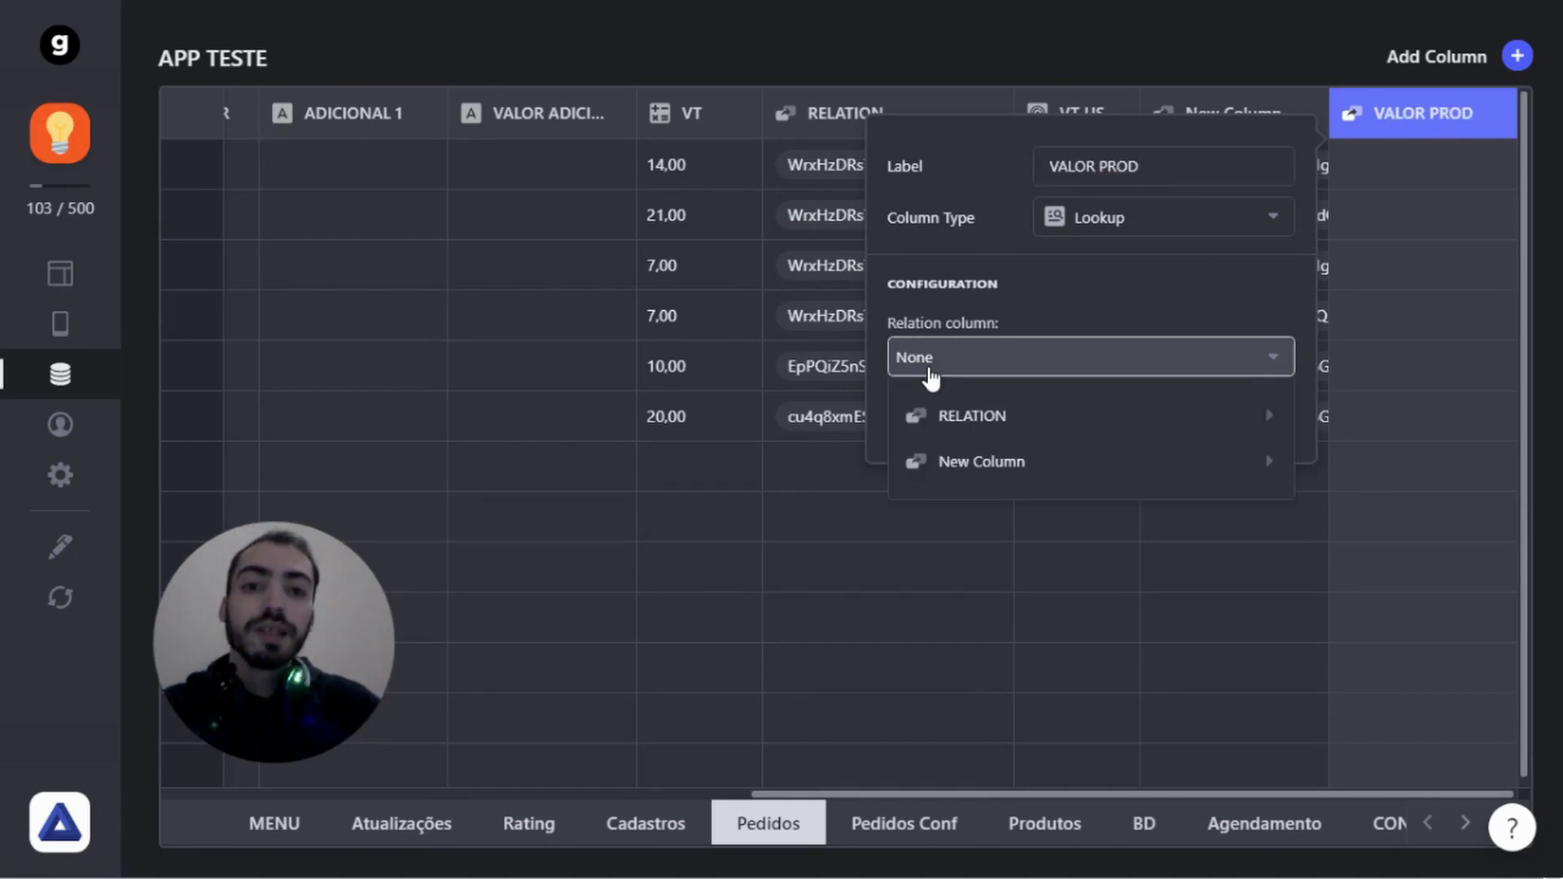
mouse_move(936, 471)
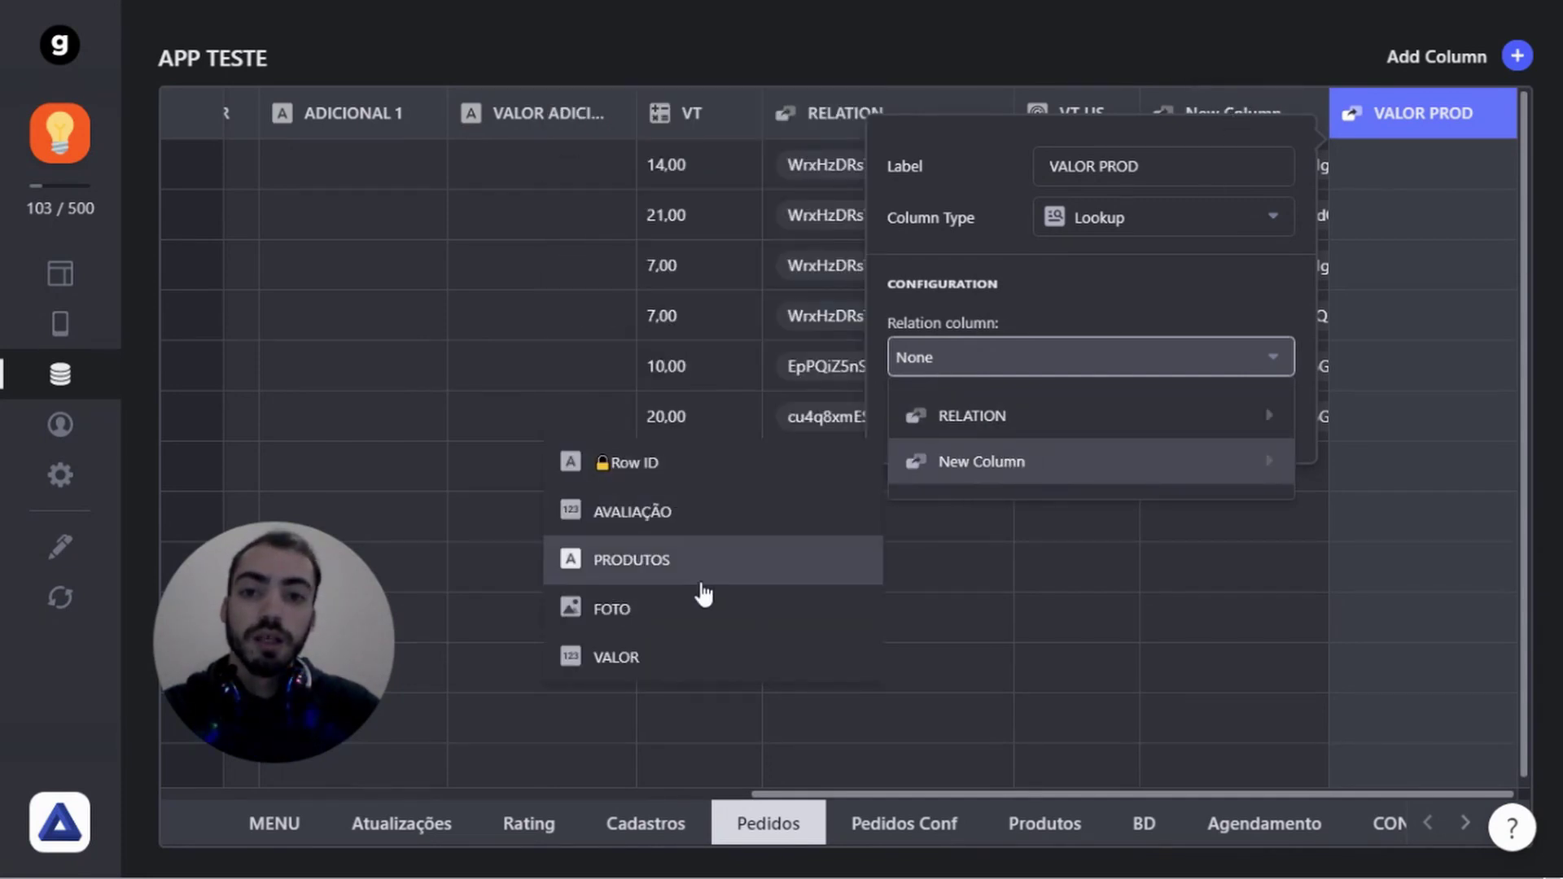
left_click(632, 663)
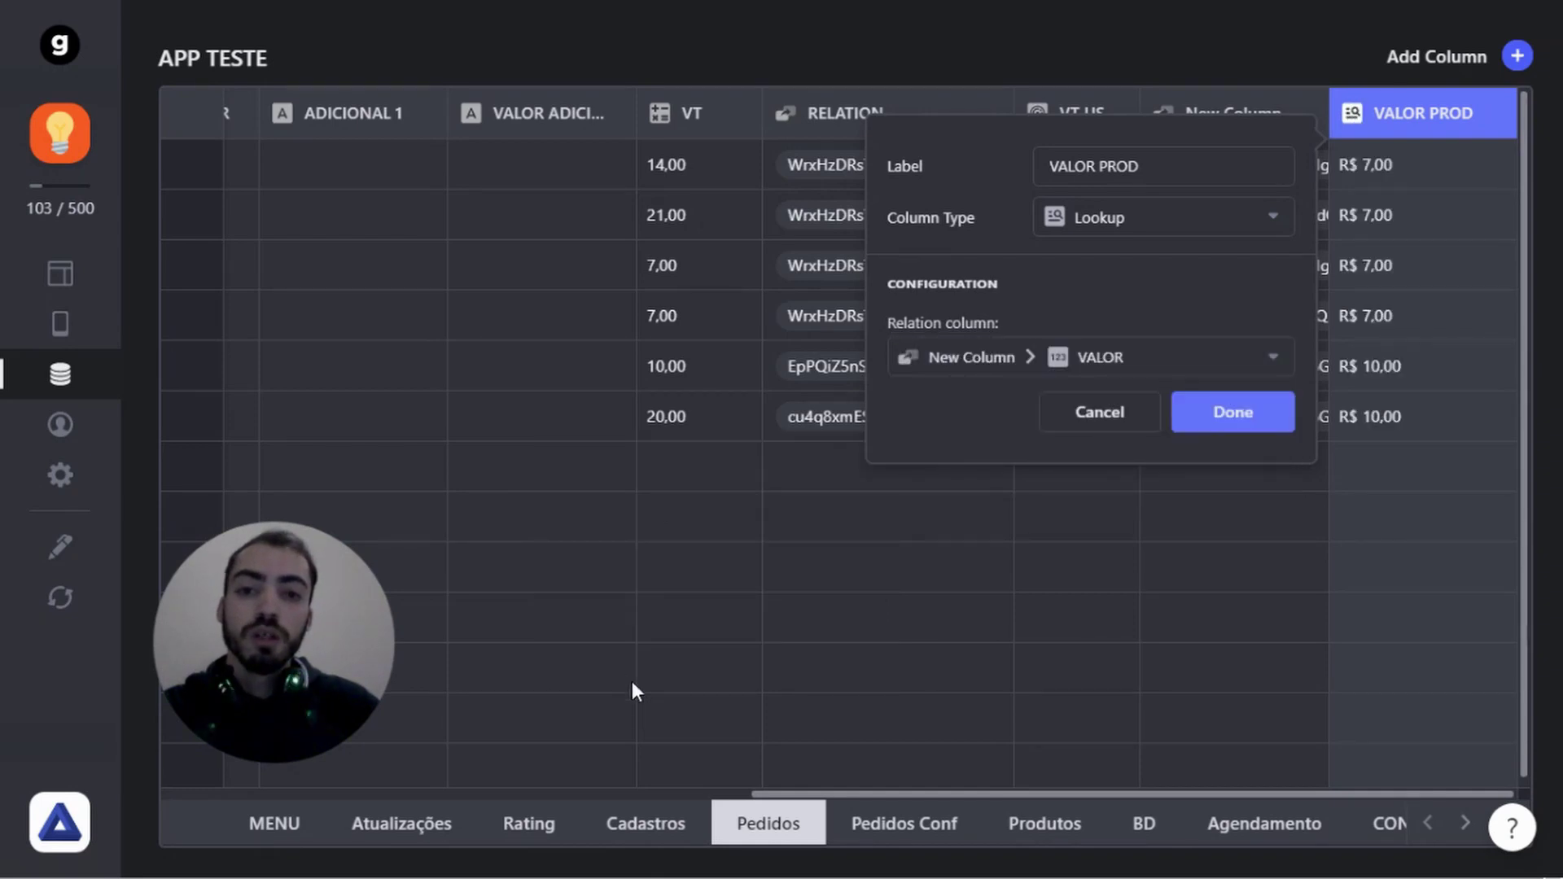
left_click(1248, 422)
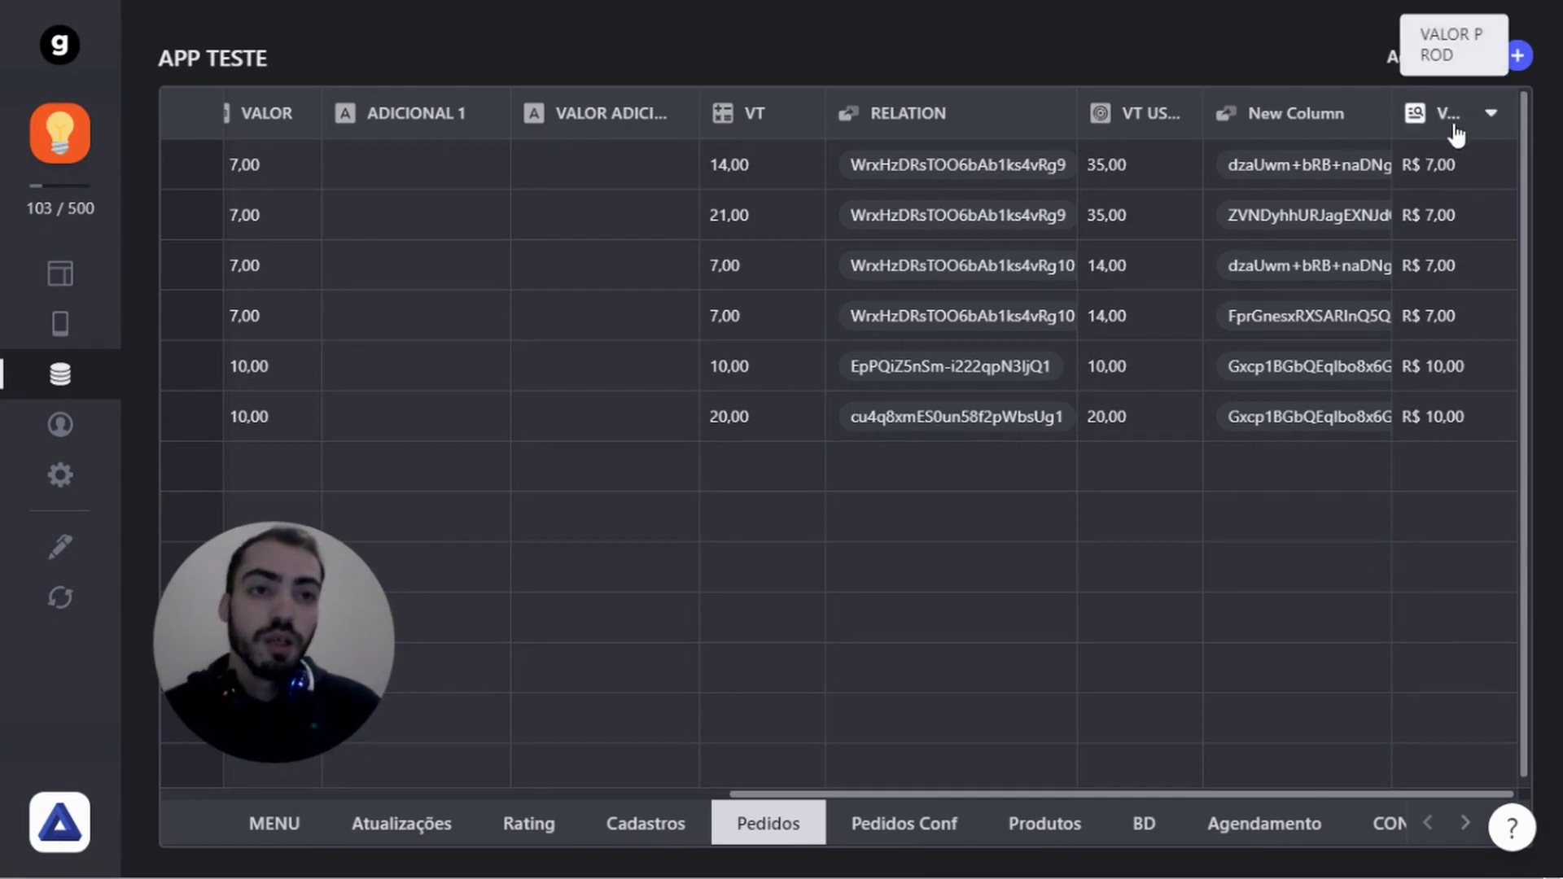
Move the VALOR PROD column directly after VALOR, and save the VT math column with its v replacement set to VALOR PROD
left_click_drag(1445, 118, 709, 167)
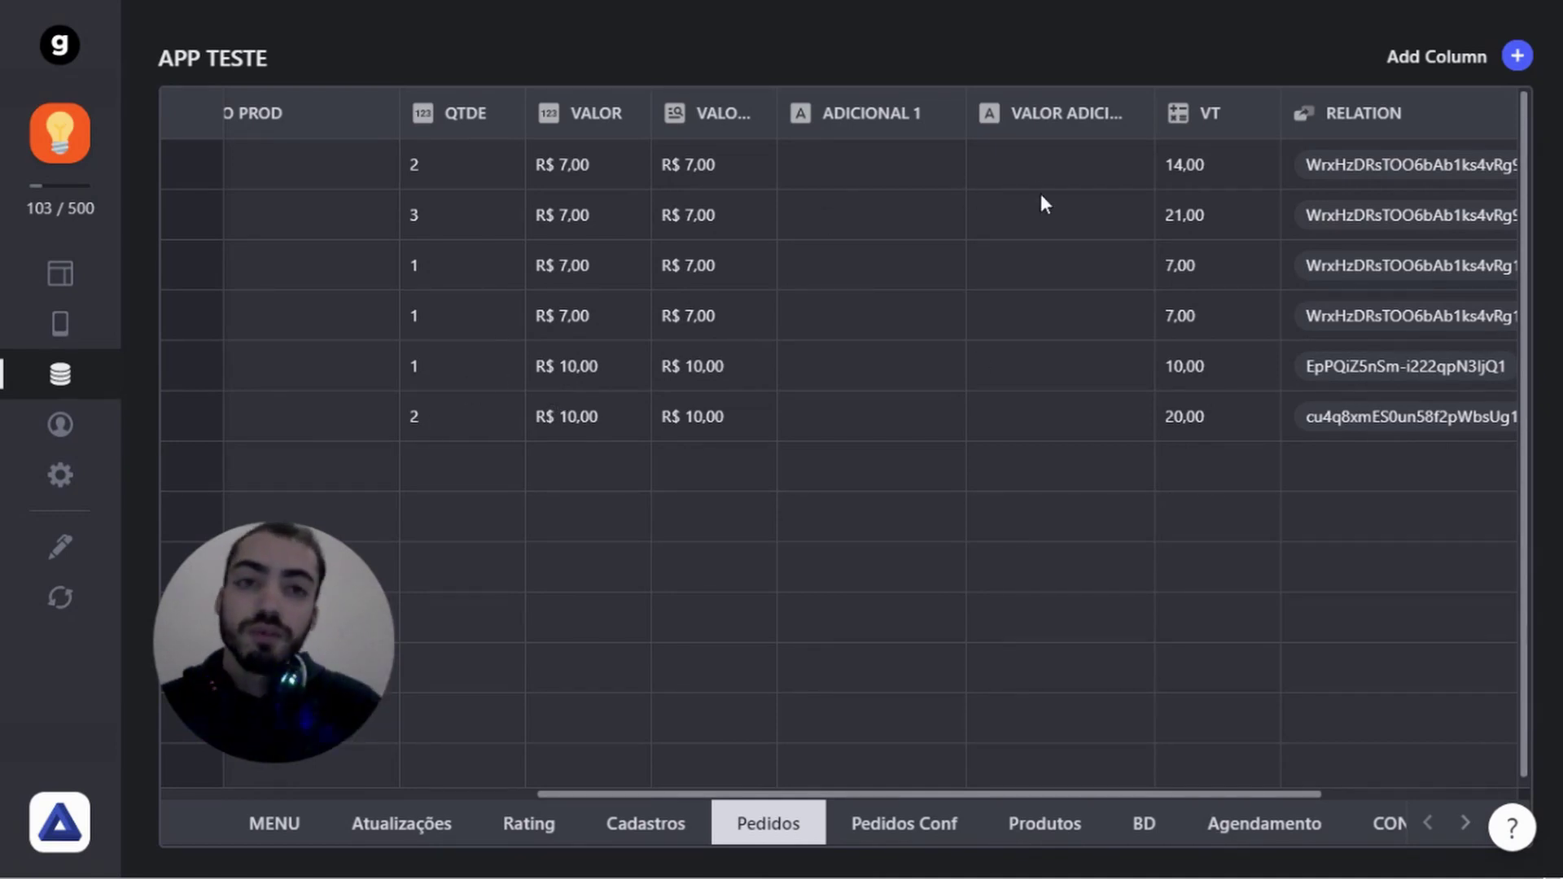
left_click(1254, 114)
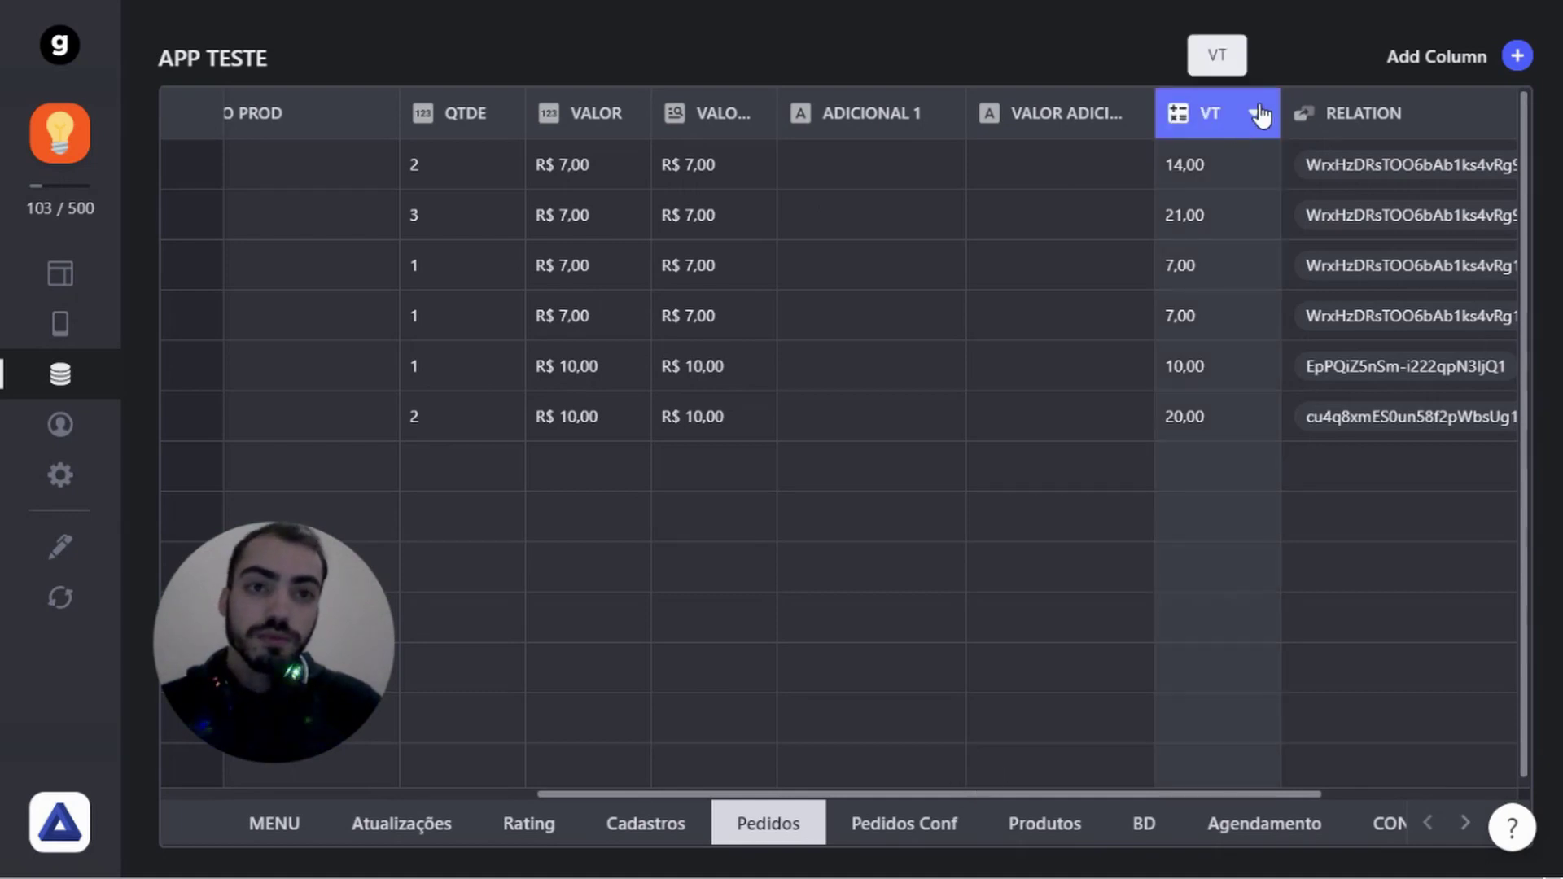
left_click(1252, 120)
left_click(1222, 172)
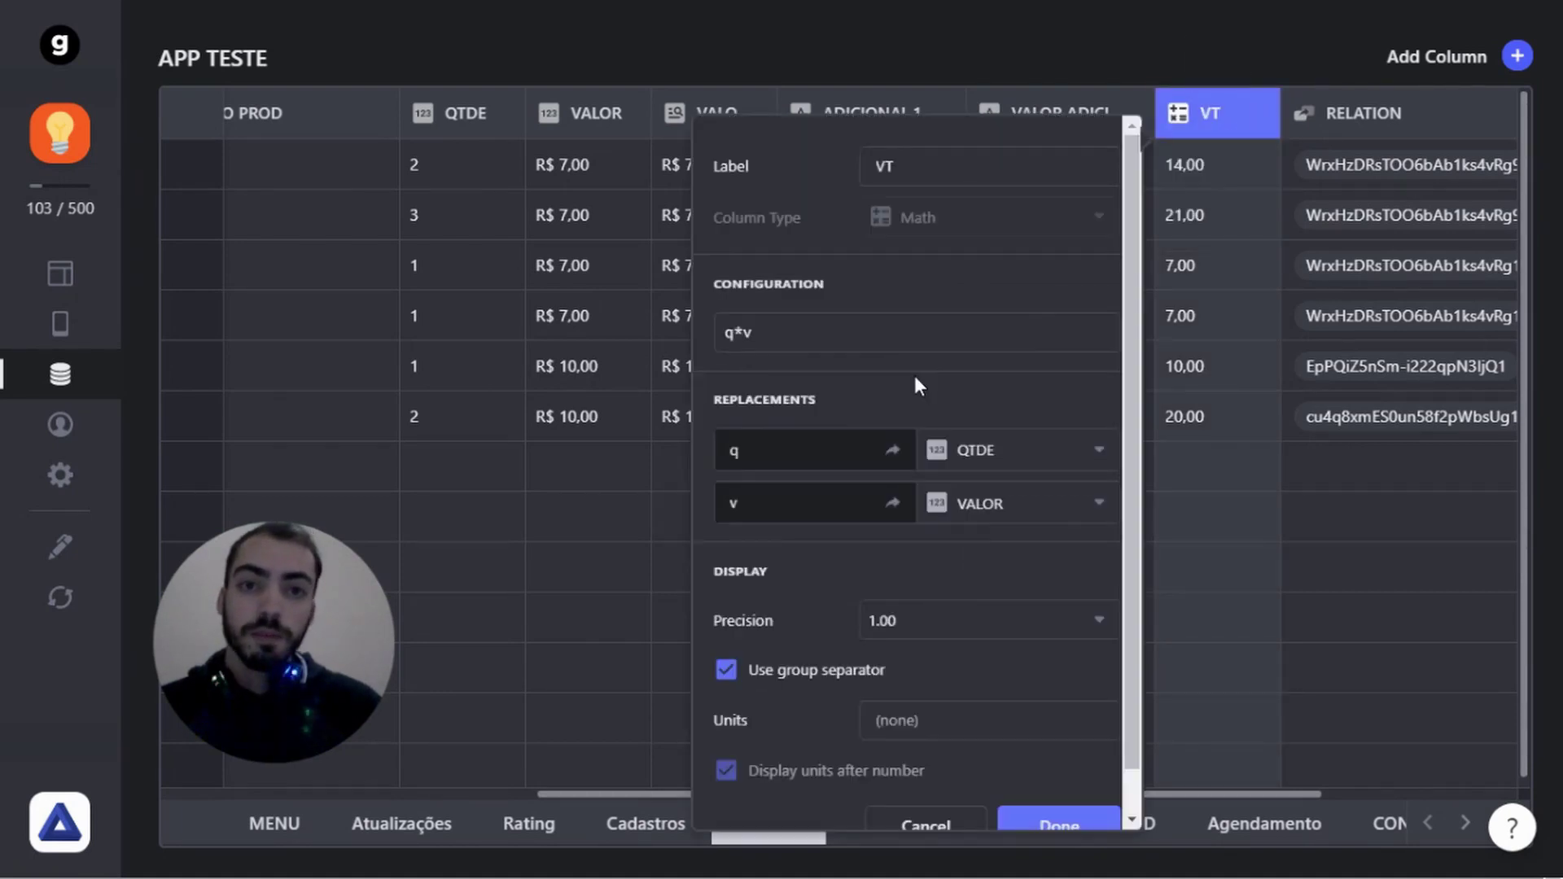
left_click(983, 513)
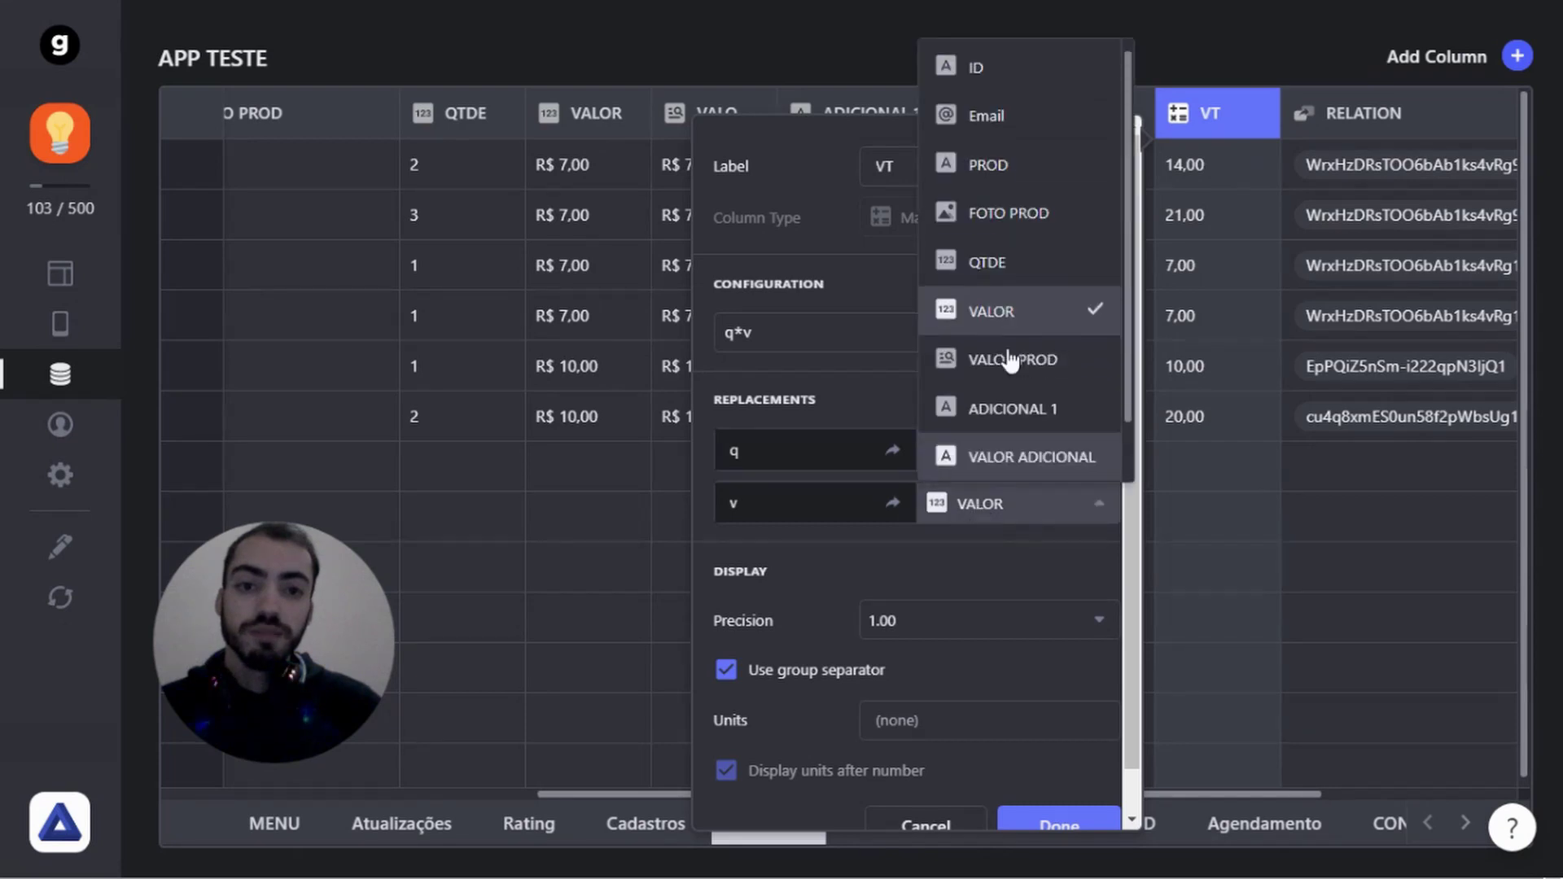
left_click(1017, 367)
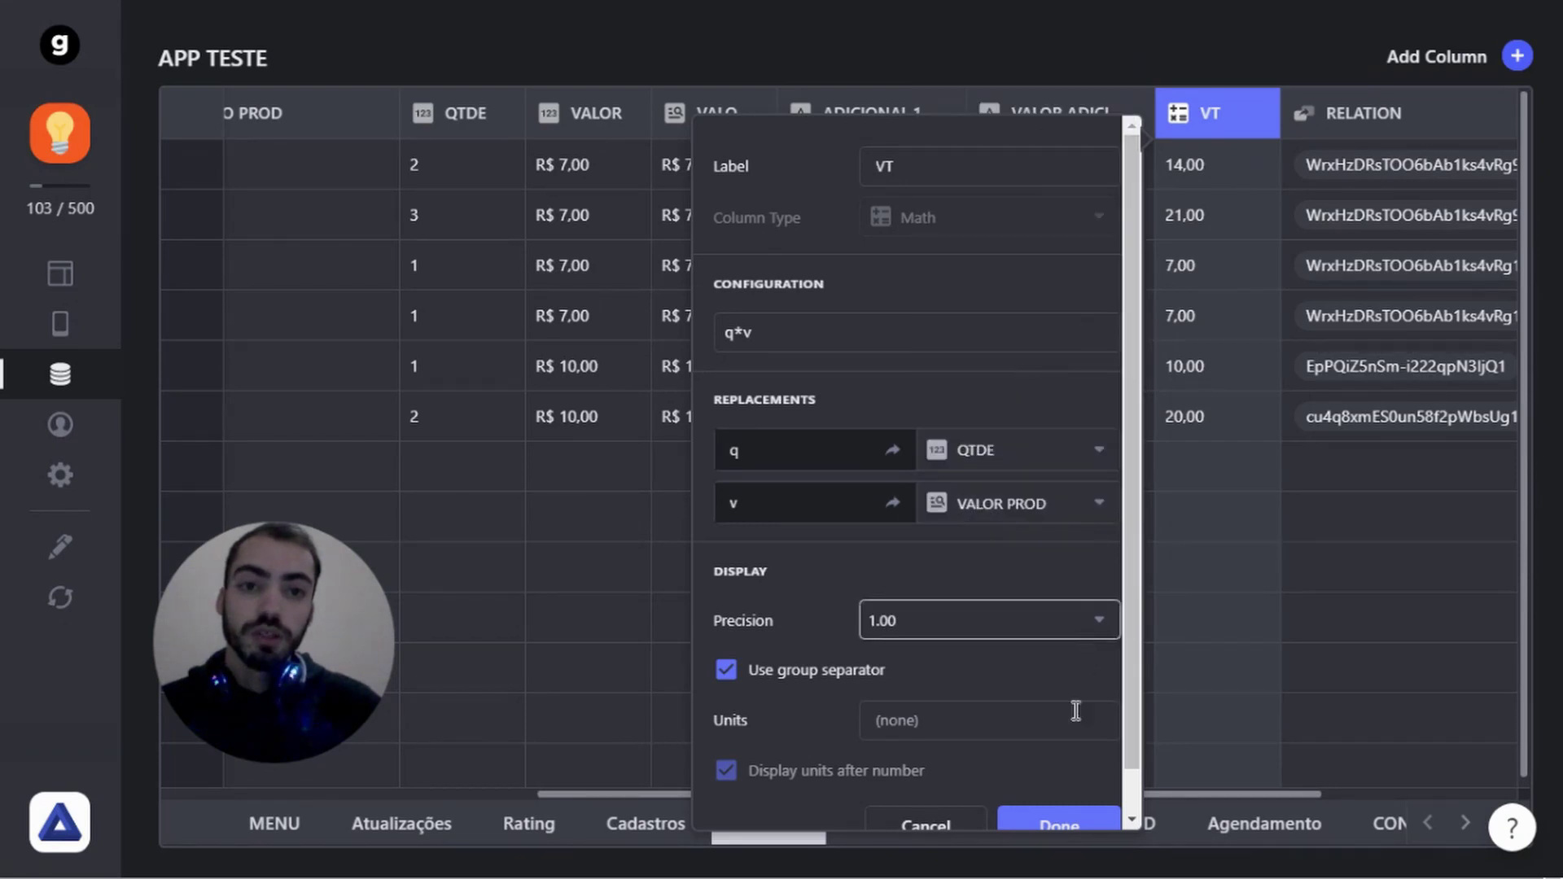
left_click(1087, 826)
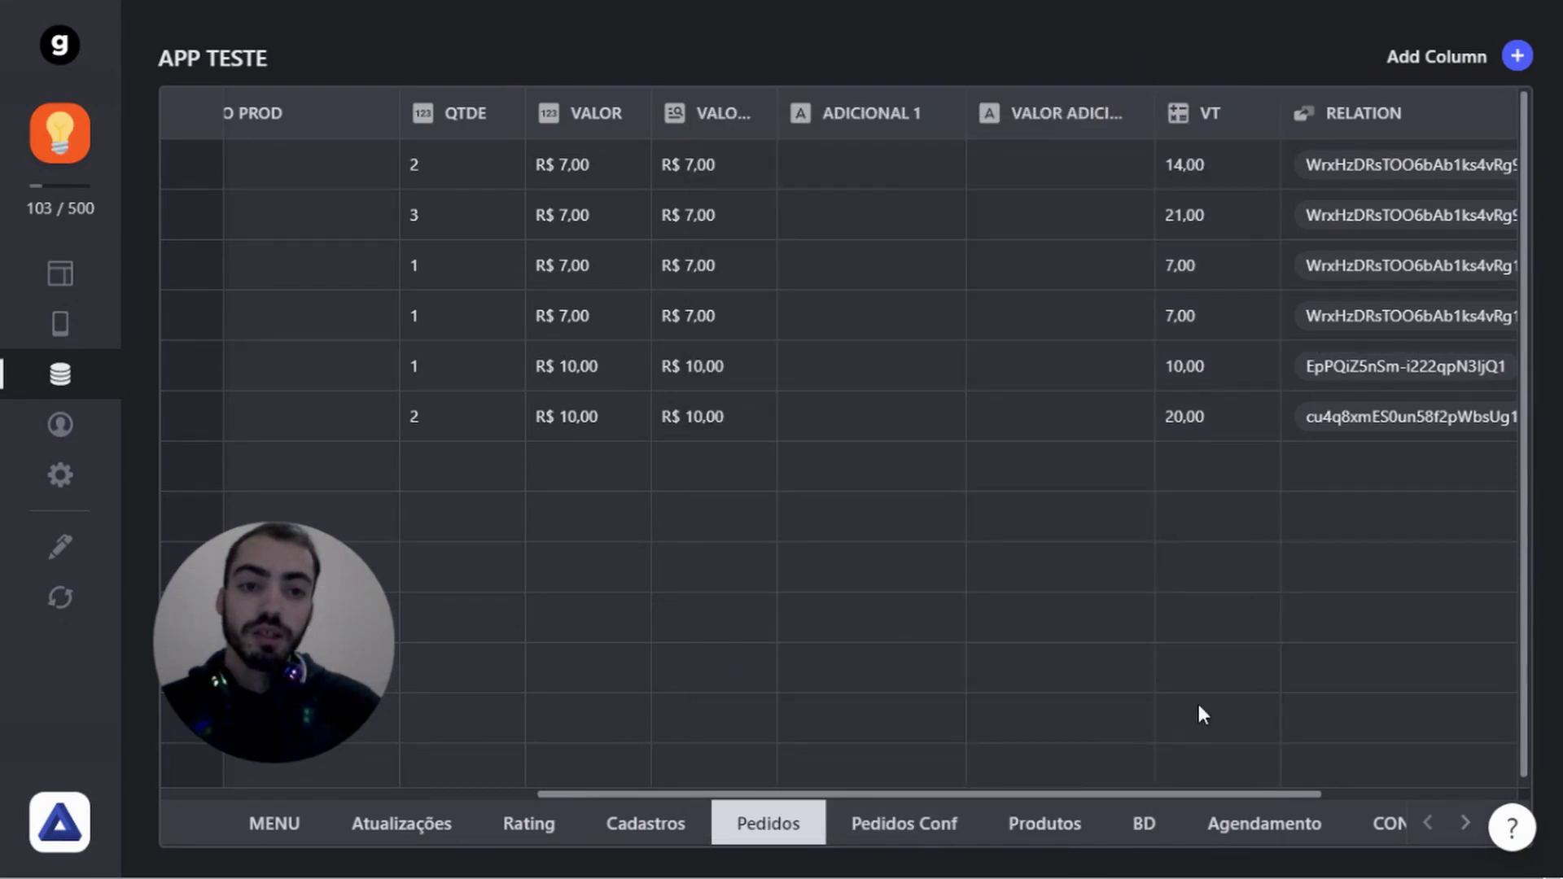
left_click_drag(1231, 795, 1424, 795)
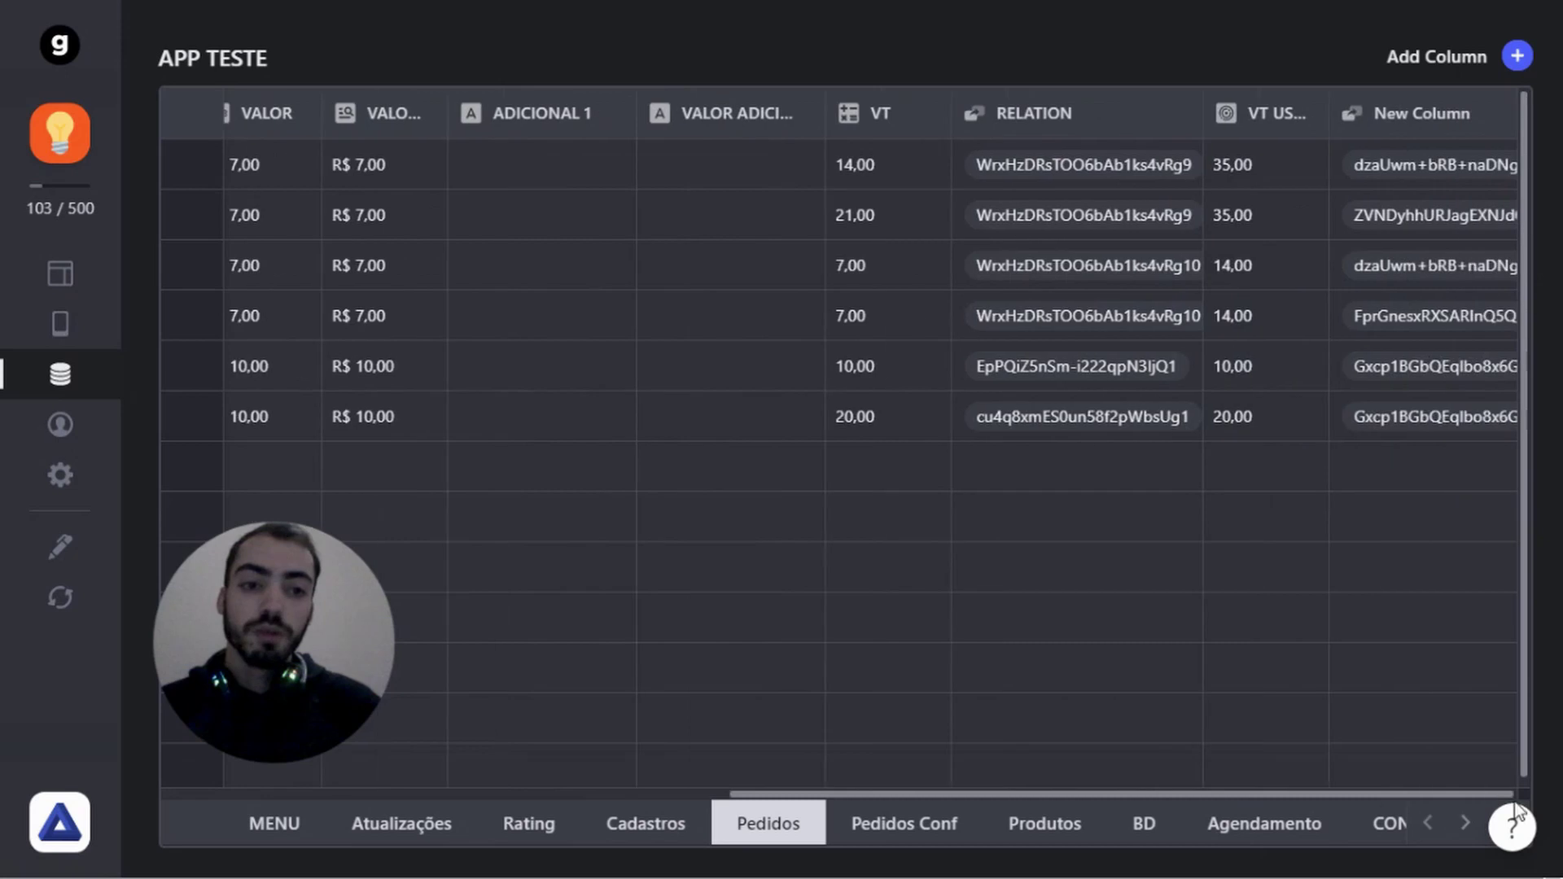
left_click(1301, 116)
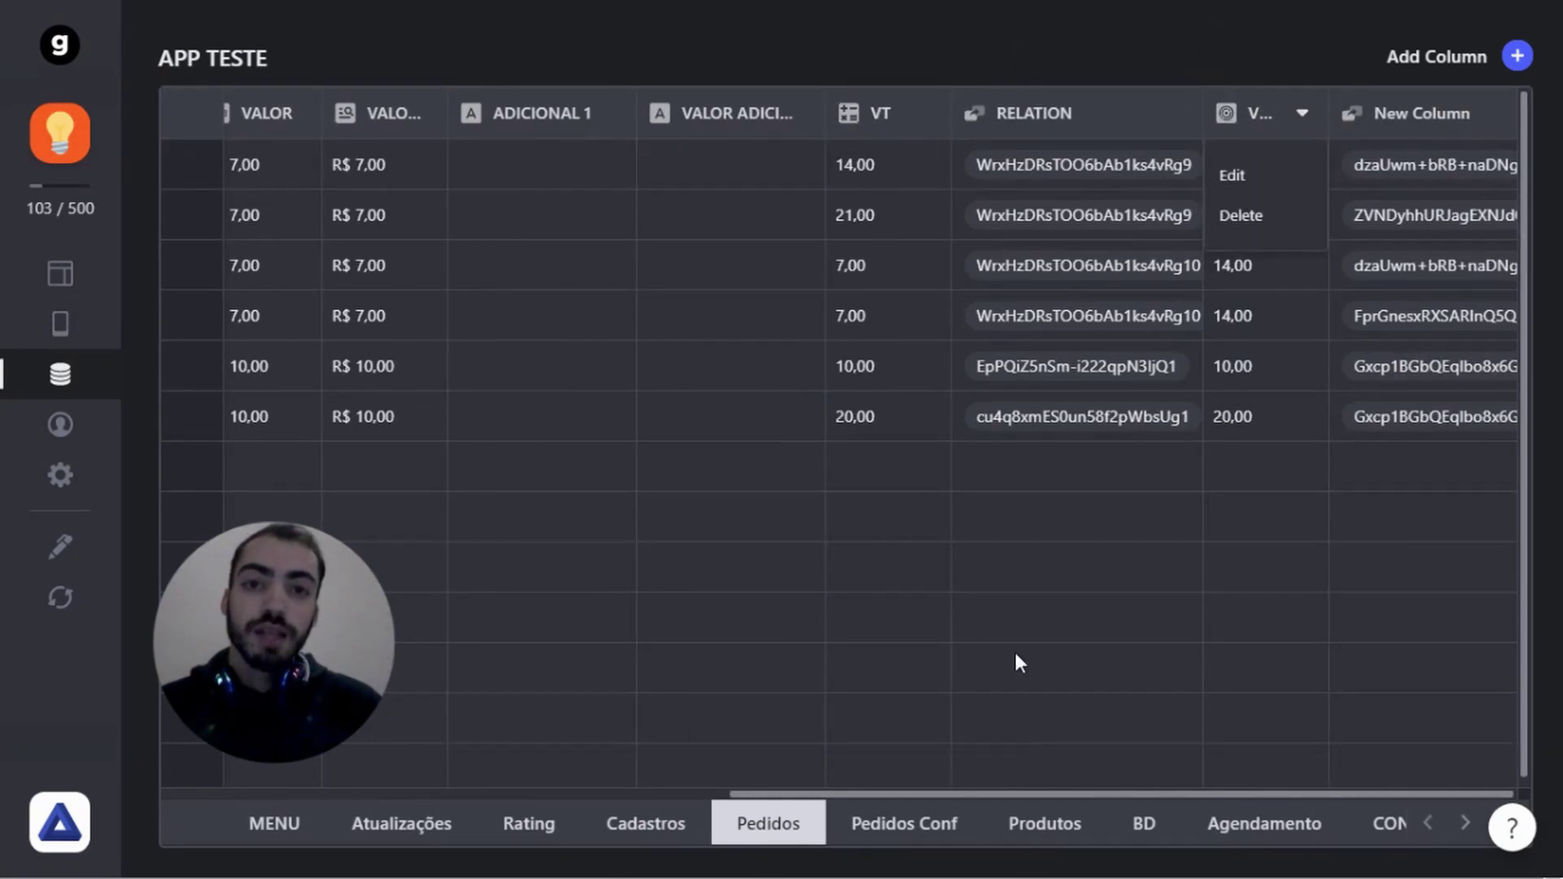
left_click_drag(1033, 791, 721, 794)
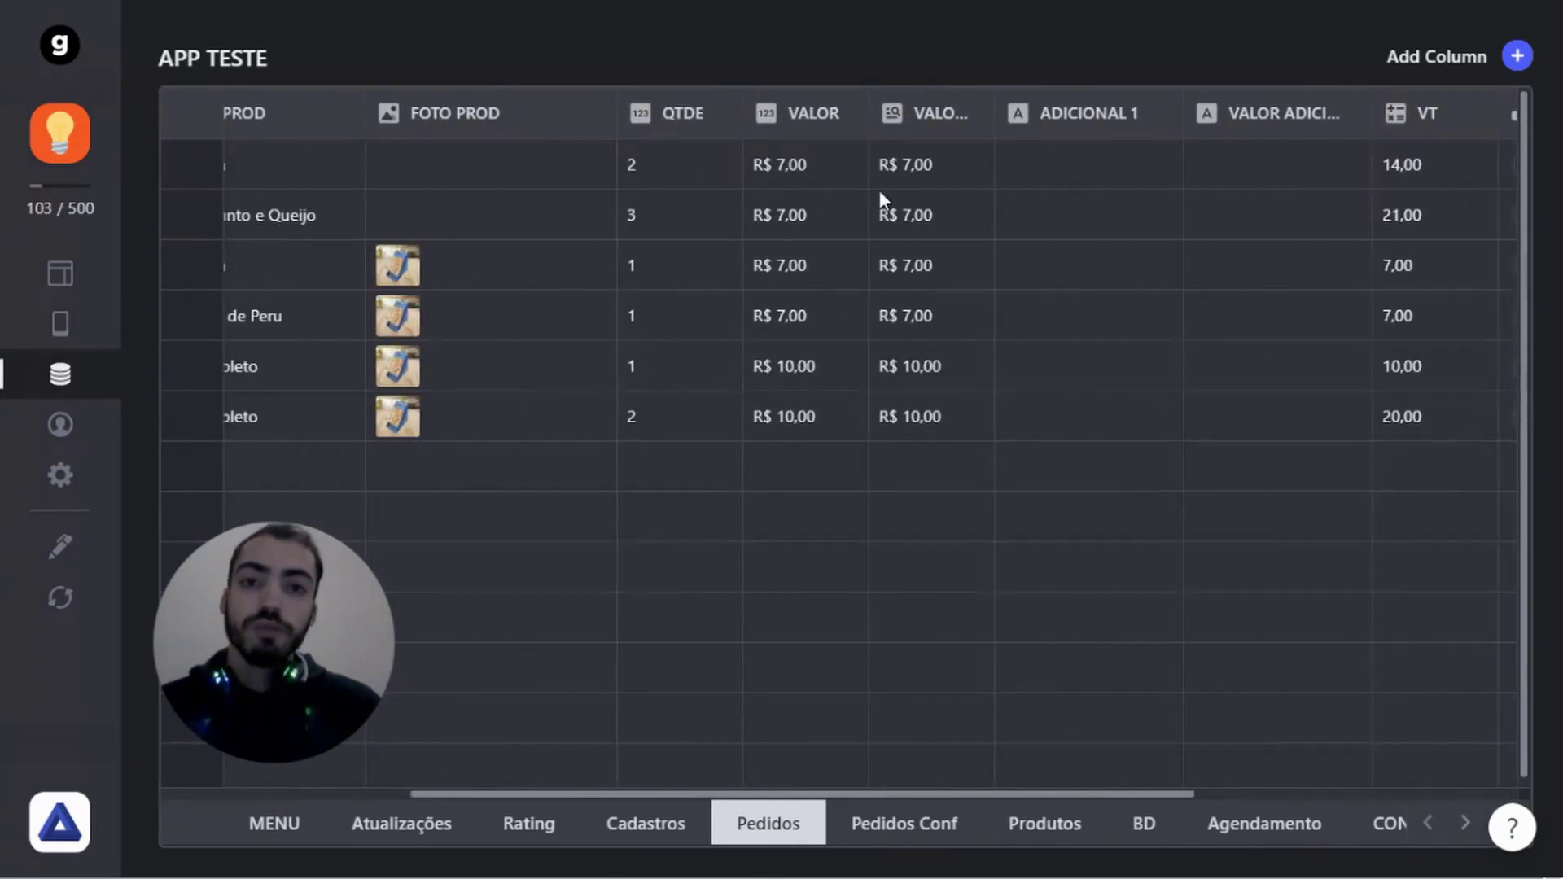